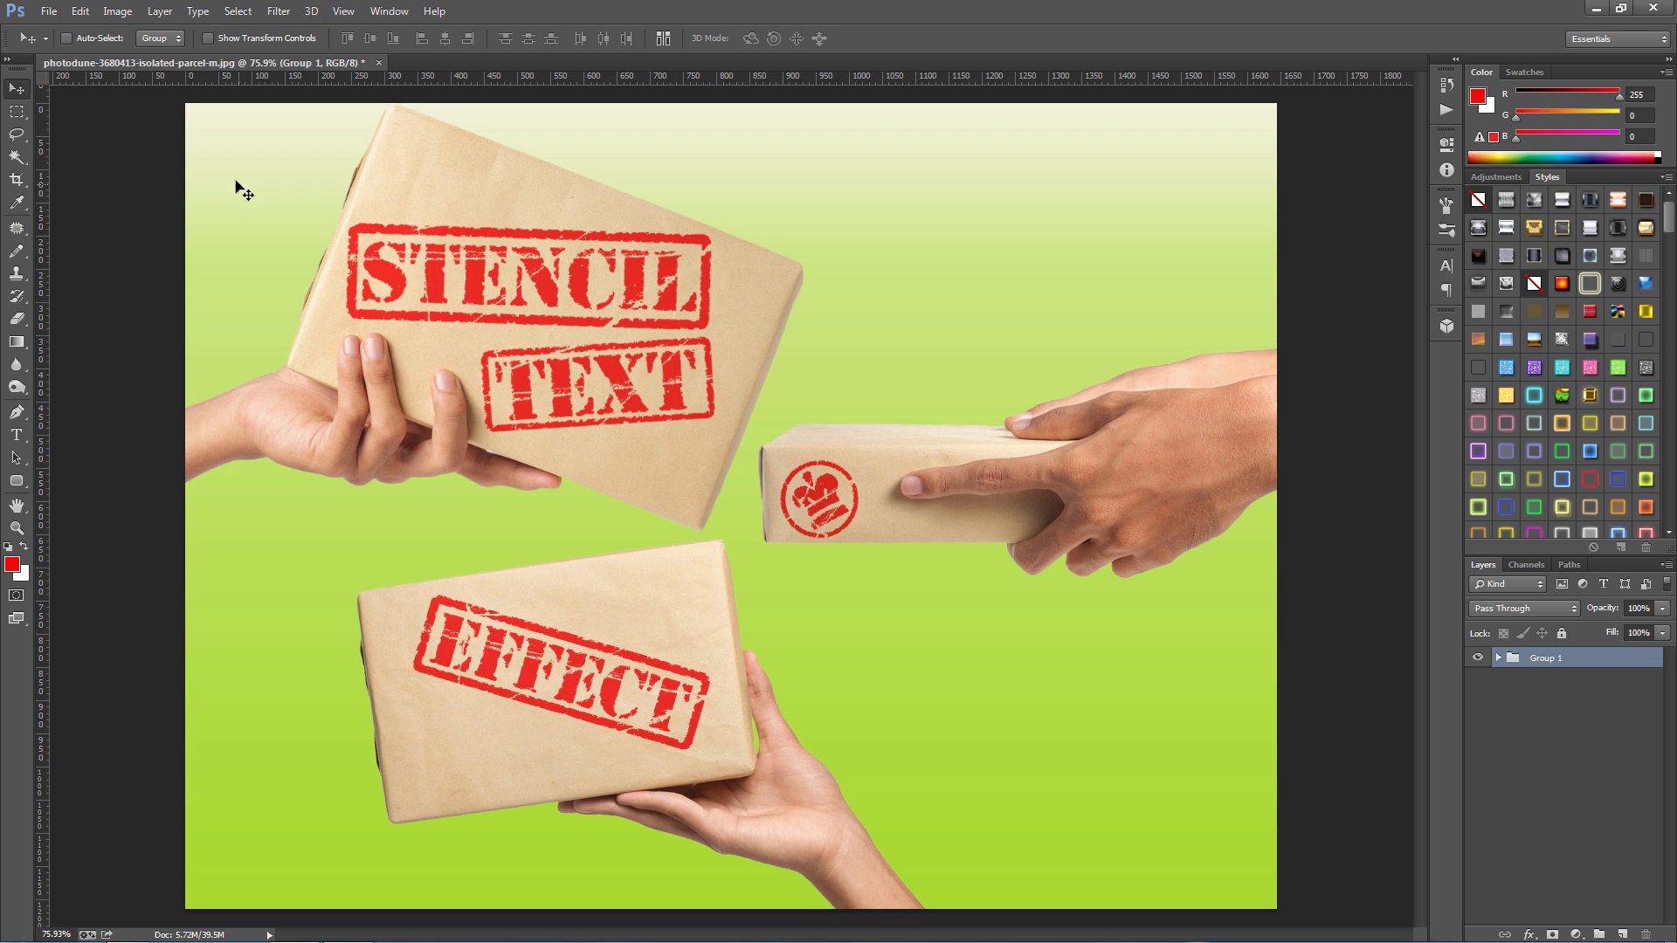
Step: Create a new 1280 × 720 pixel RGB document with a white background
{"action": "left_click", "coordinate": [49, 10]}
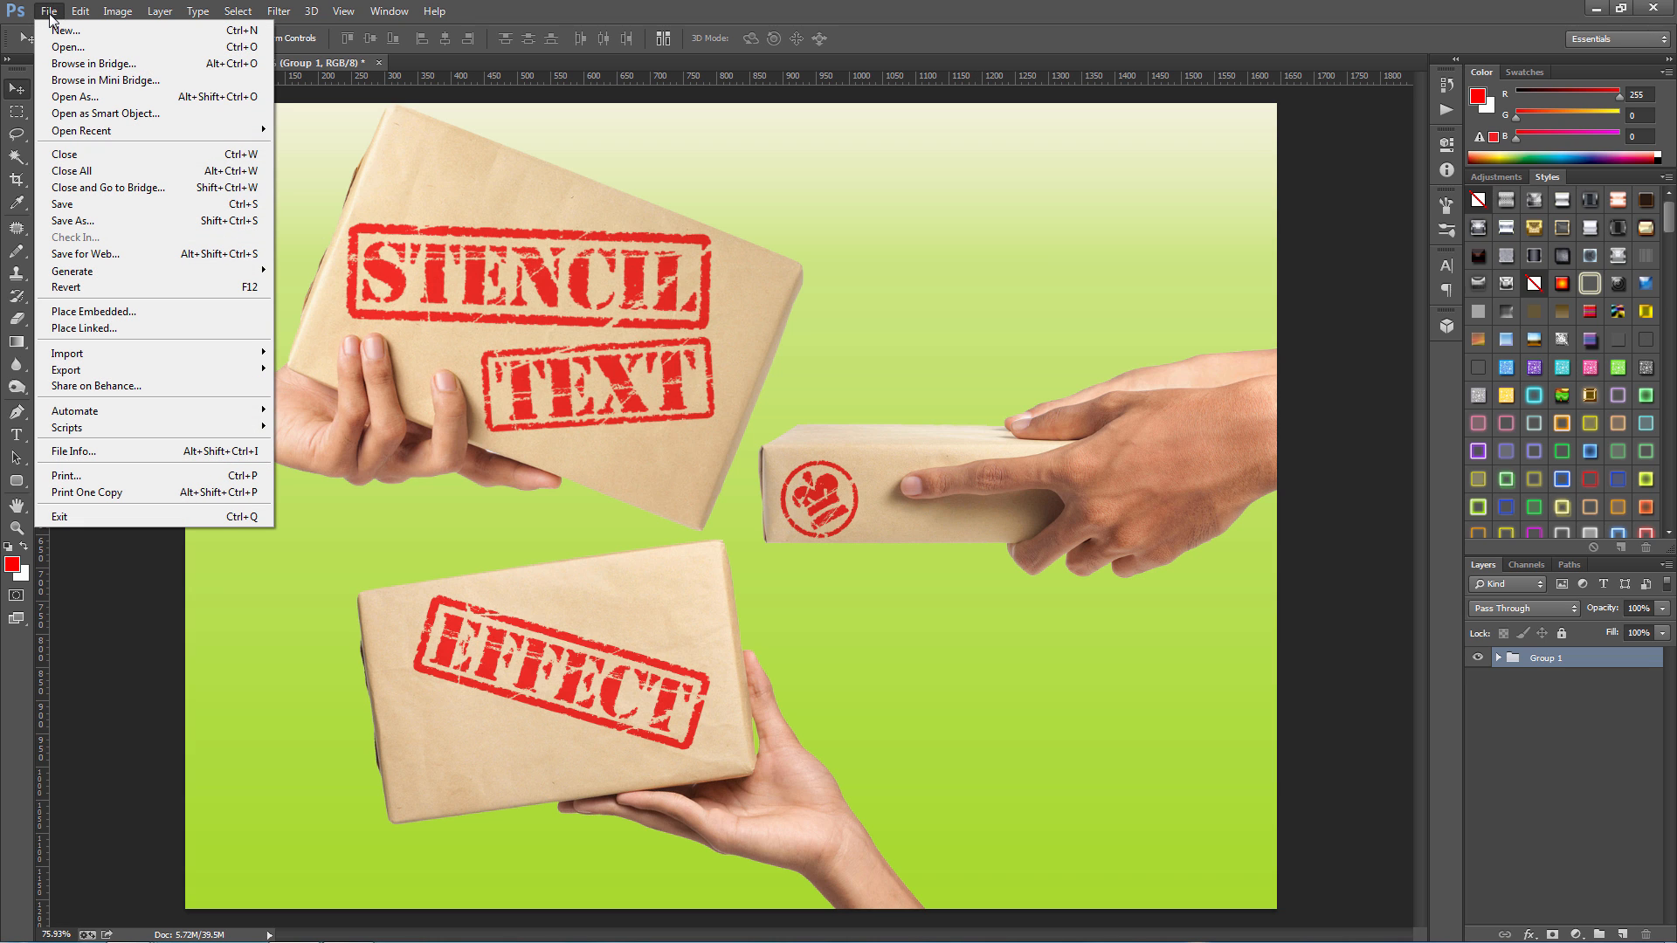
{"action": "left_click", "coordinate": [66, 30]}
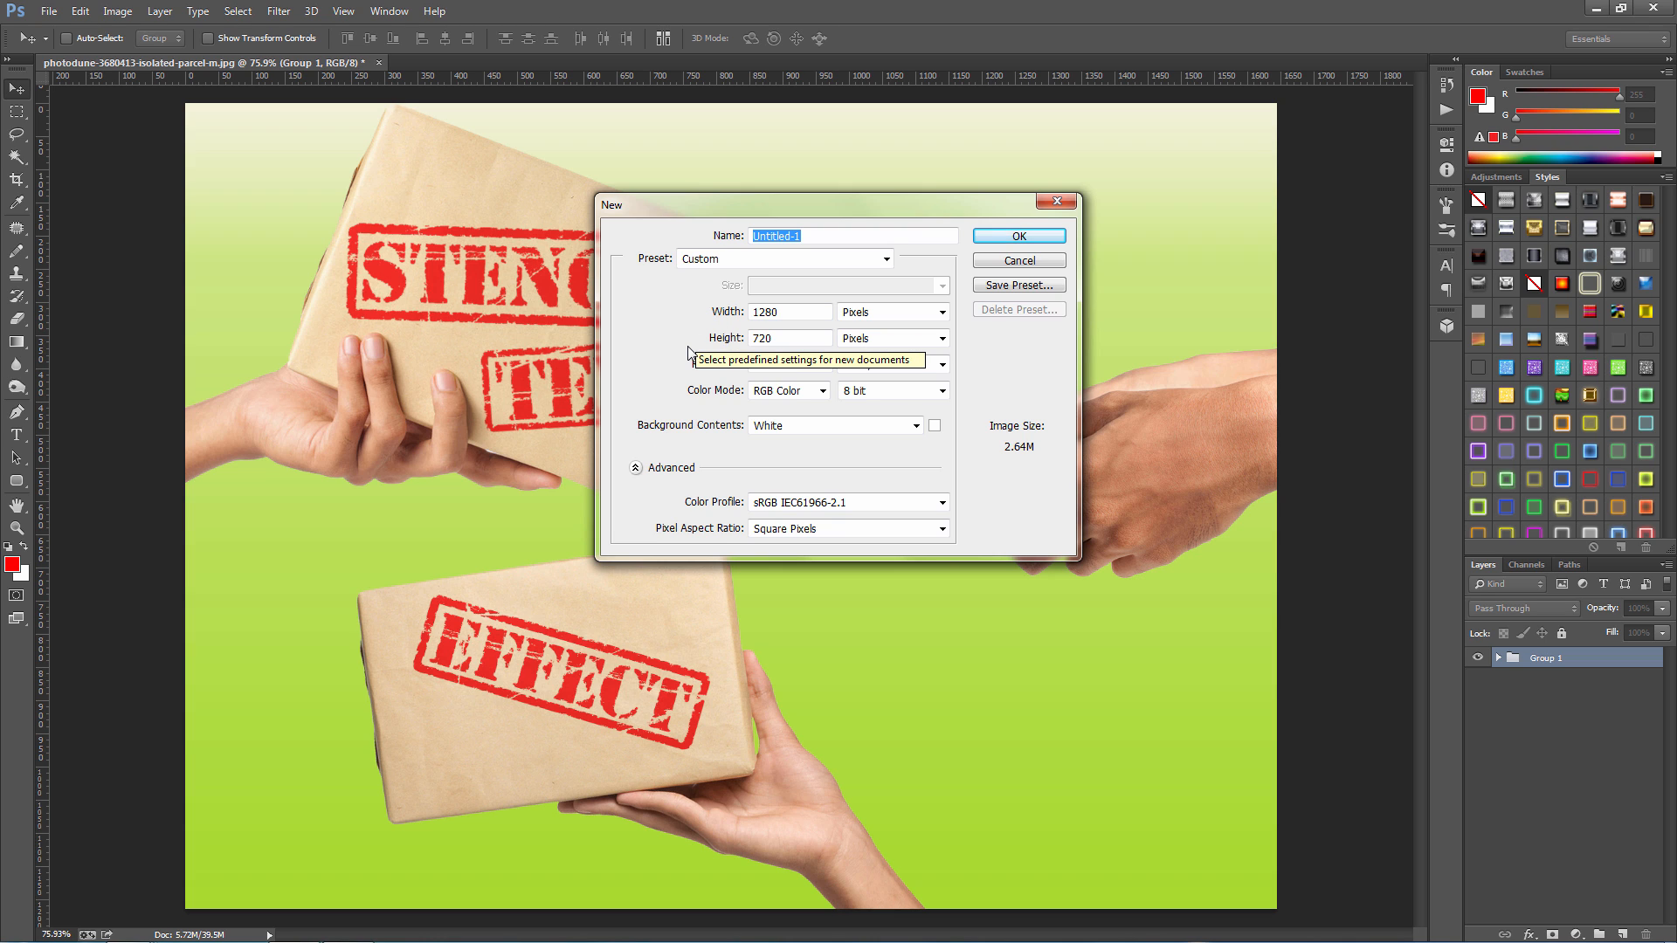
{"action": "left_click", "coordinate": [1006, 242]}
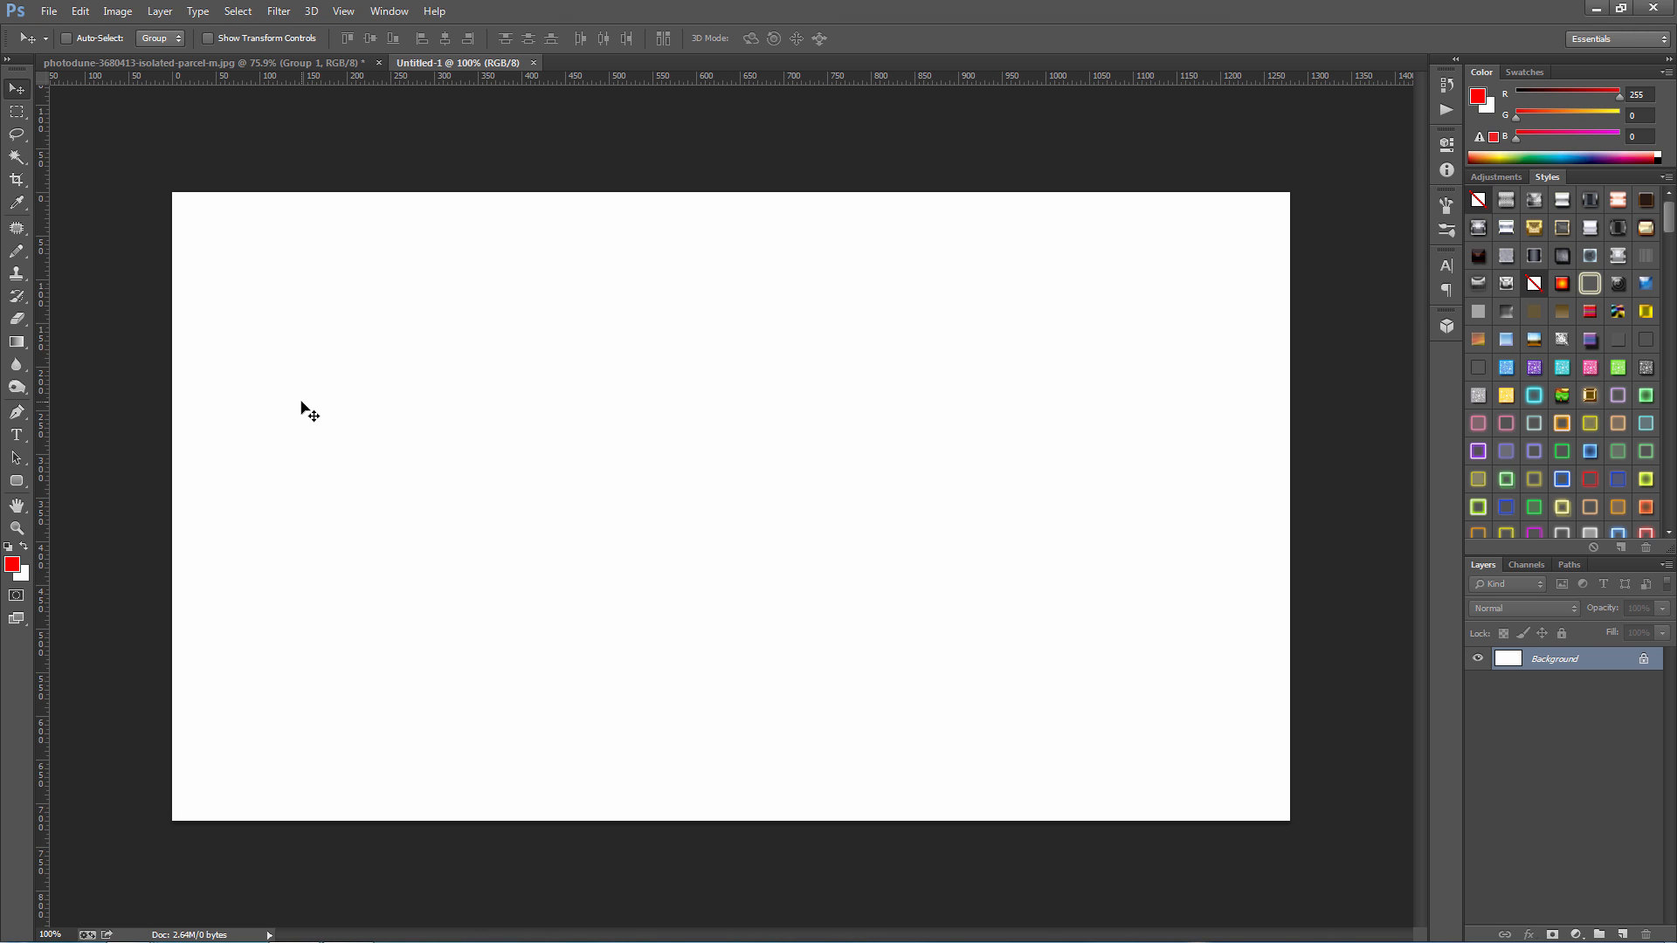
Step: Add the text STENCIL in red (ff0000) Stencil Std at 164 pt and move it to the middle of the canvas
{"action": "left_click", "coordinate": [16, 434]}
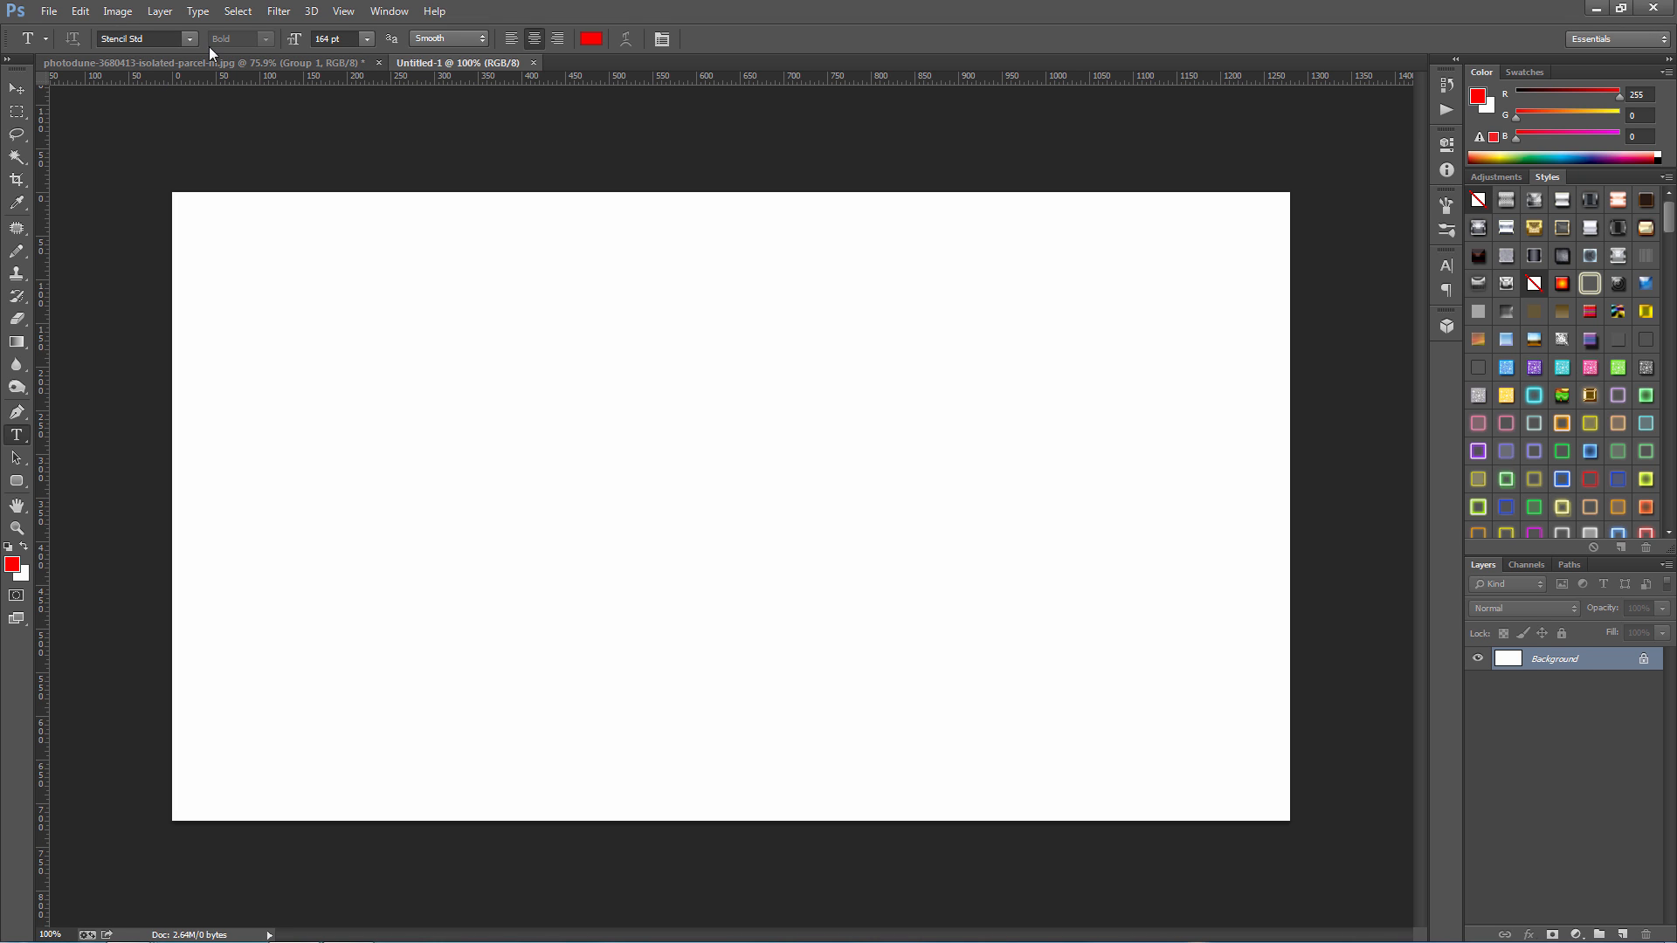
{"action": "left_click", "coordinate": [593, 39]}
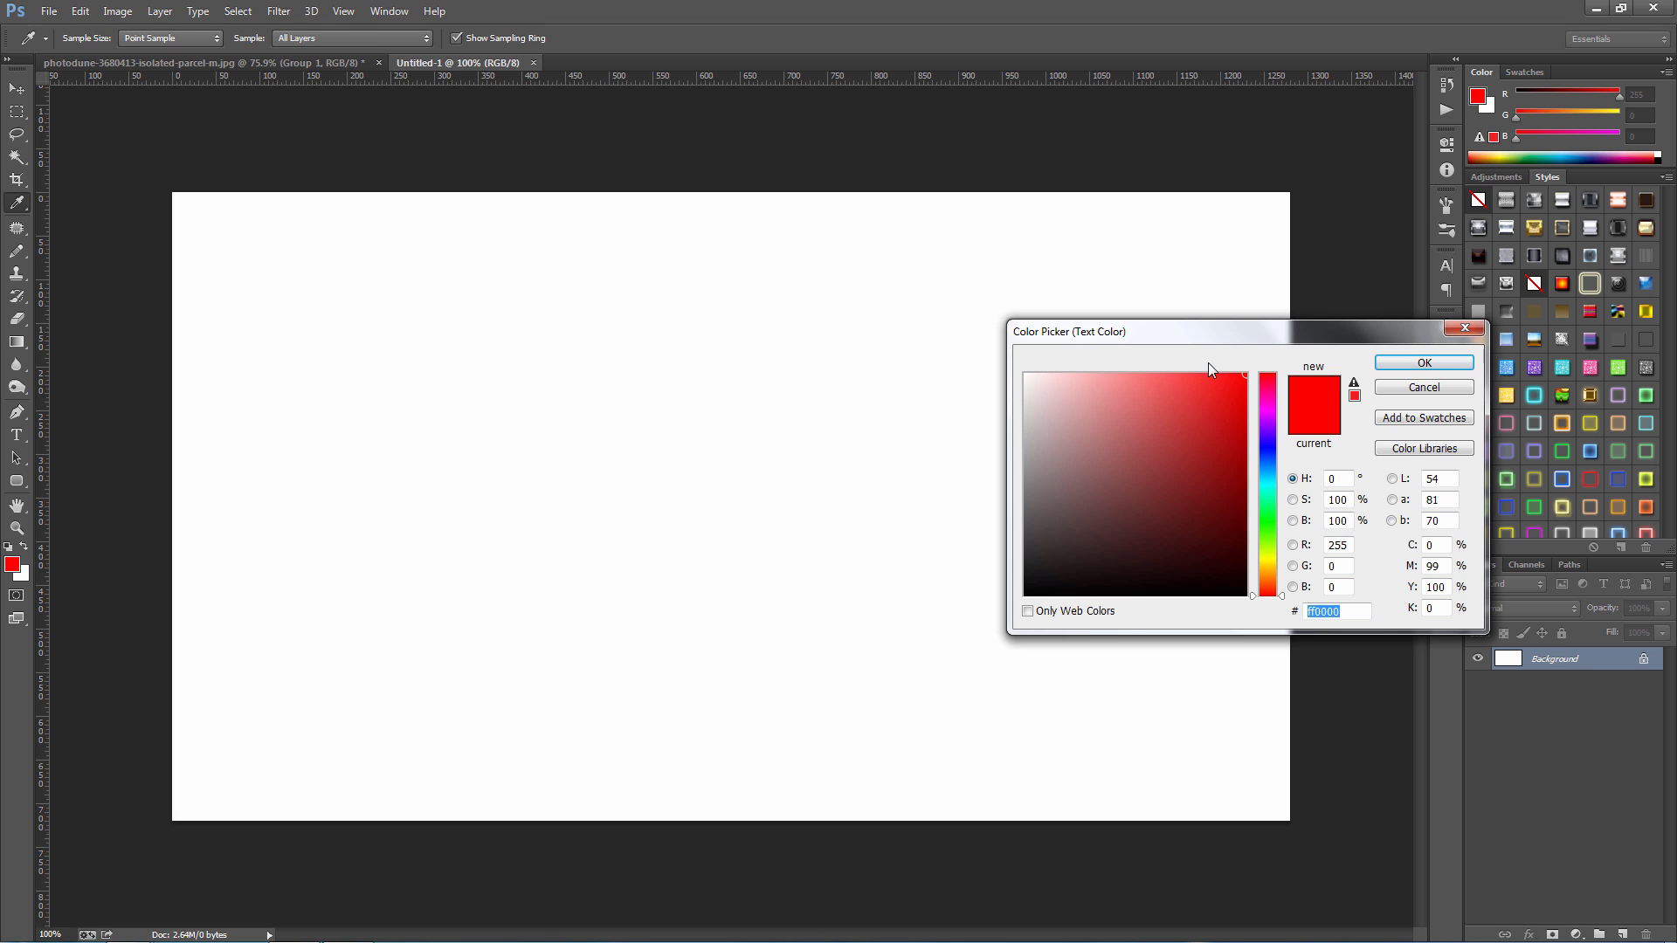
{"action": "left_click", "coordinate": [1424, 364]}
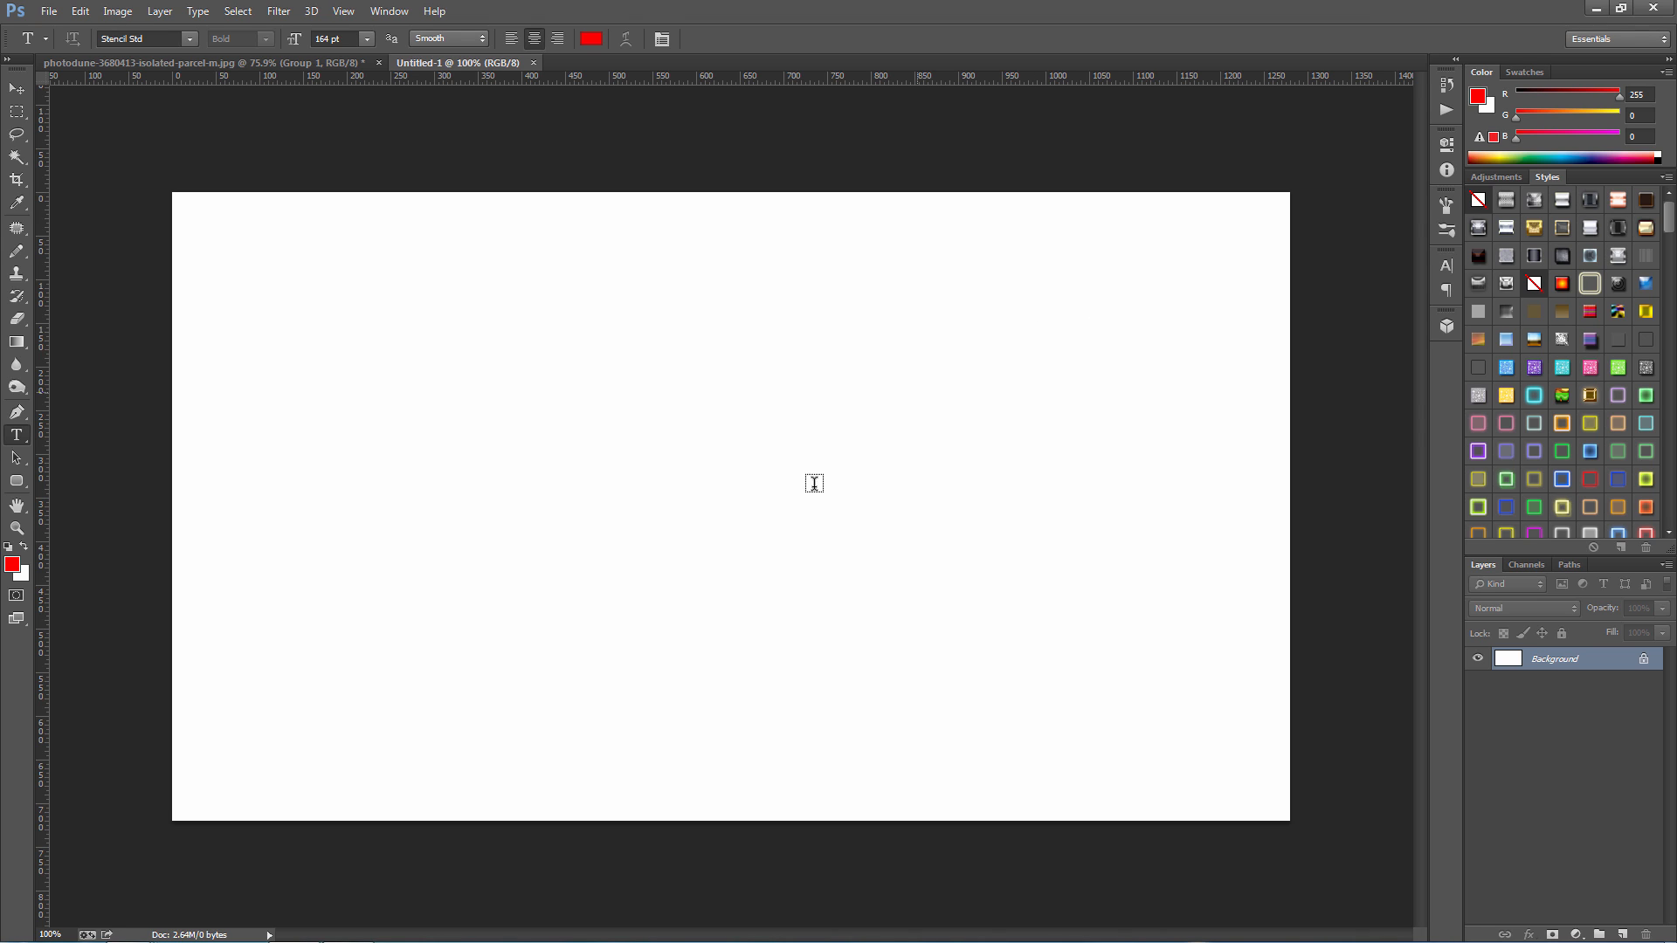
{"action": "left_click", "coordinate": [518, 470]}
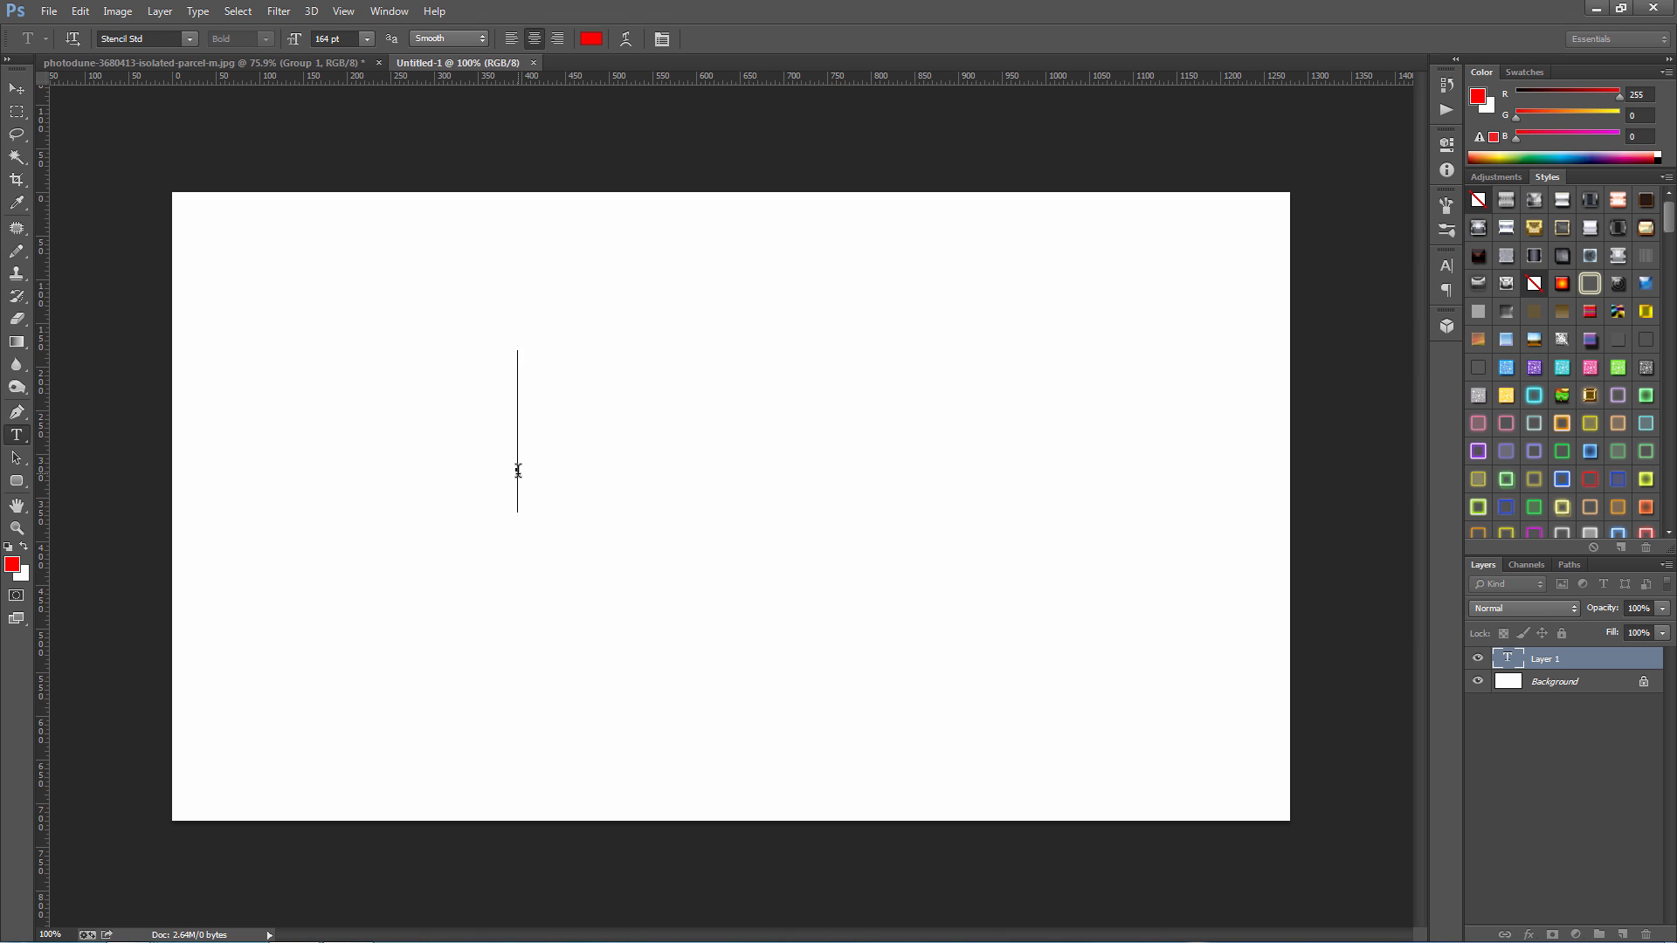
{"action": "type", "text": "STEN"}
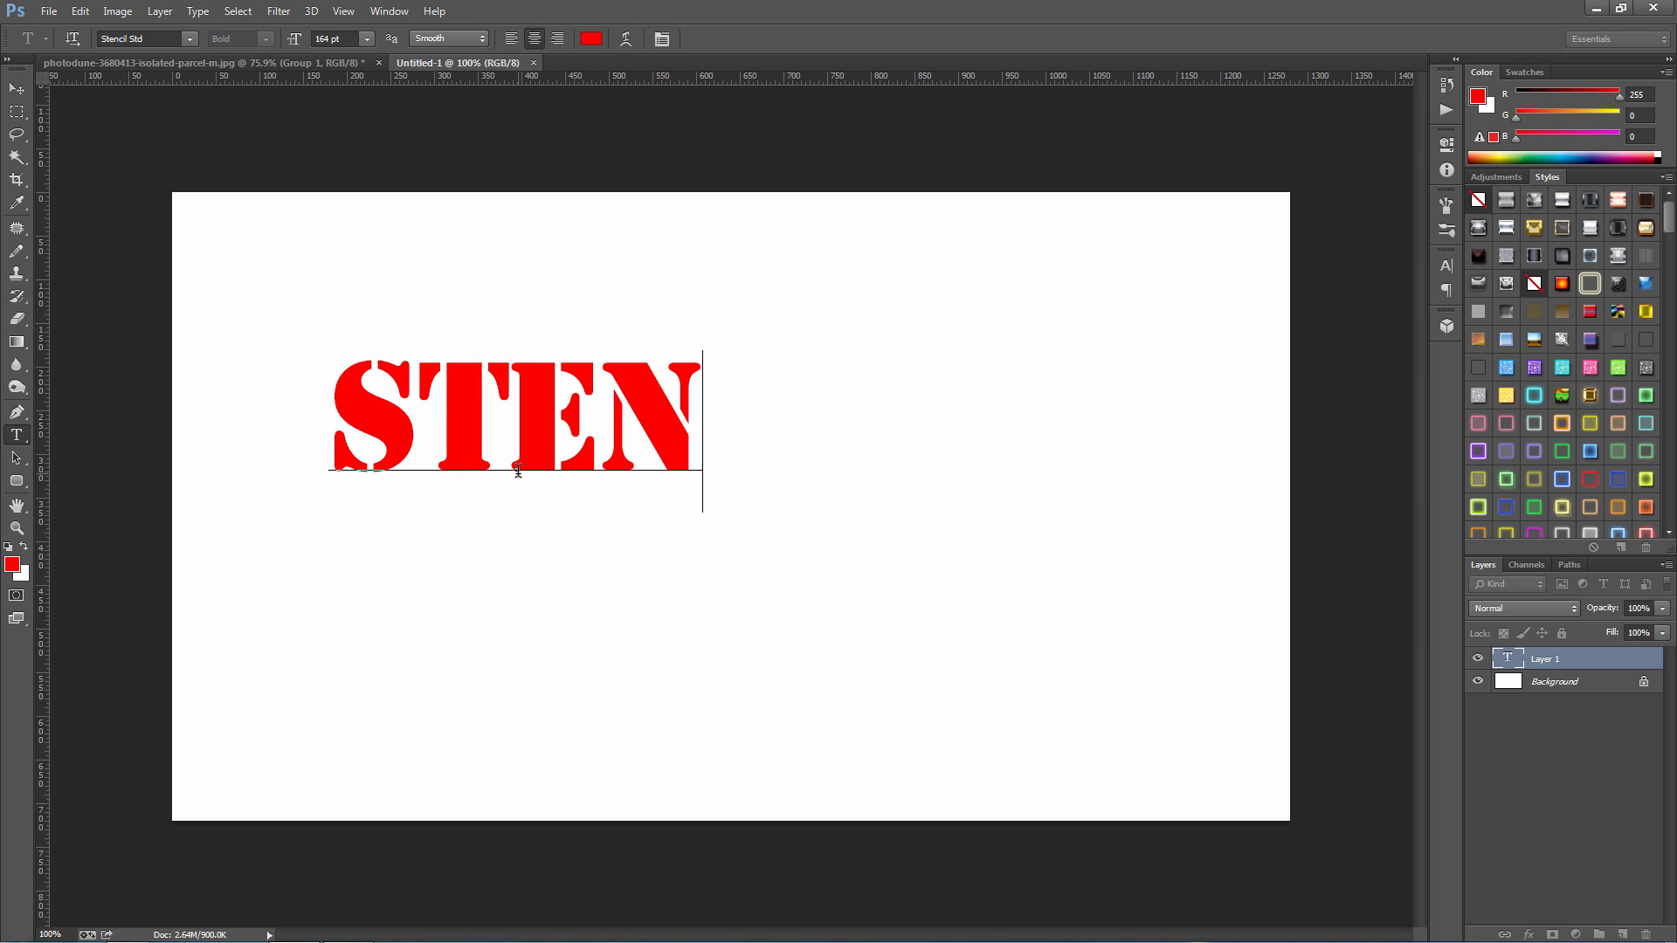
{"action": "type", "text": "CIL"}
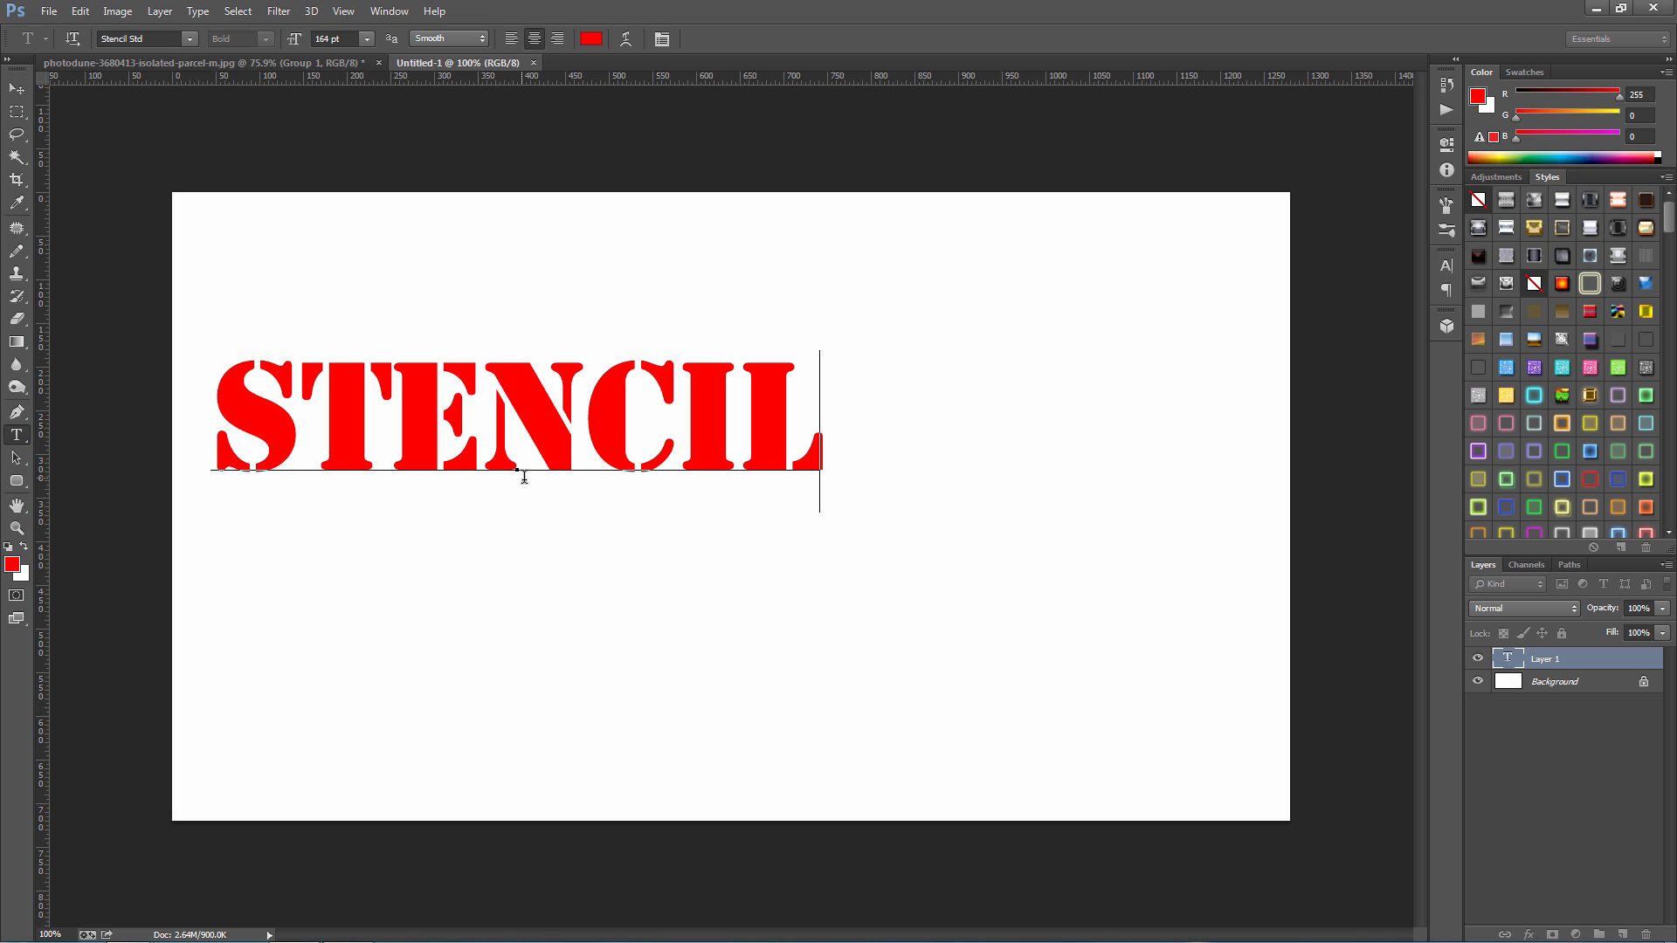
{"action": "left_click", "coordinate": [15, 85]}
{"action": "left_click_drag", "start_coordinate": [466, 420], "coordinate": [700, 475]}
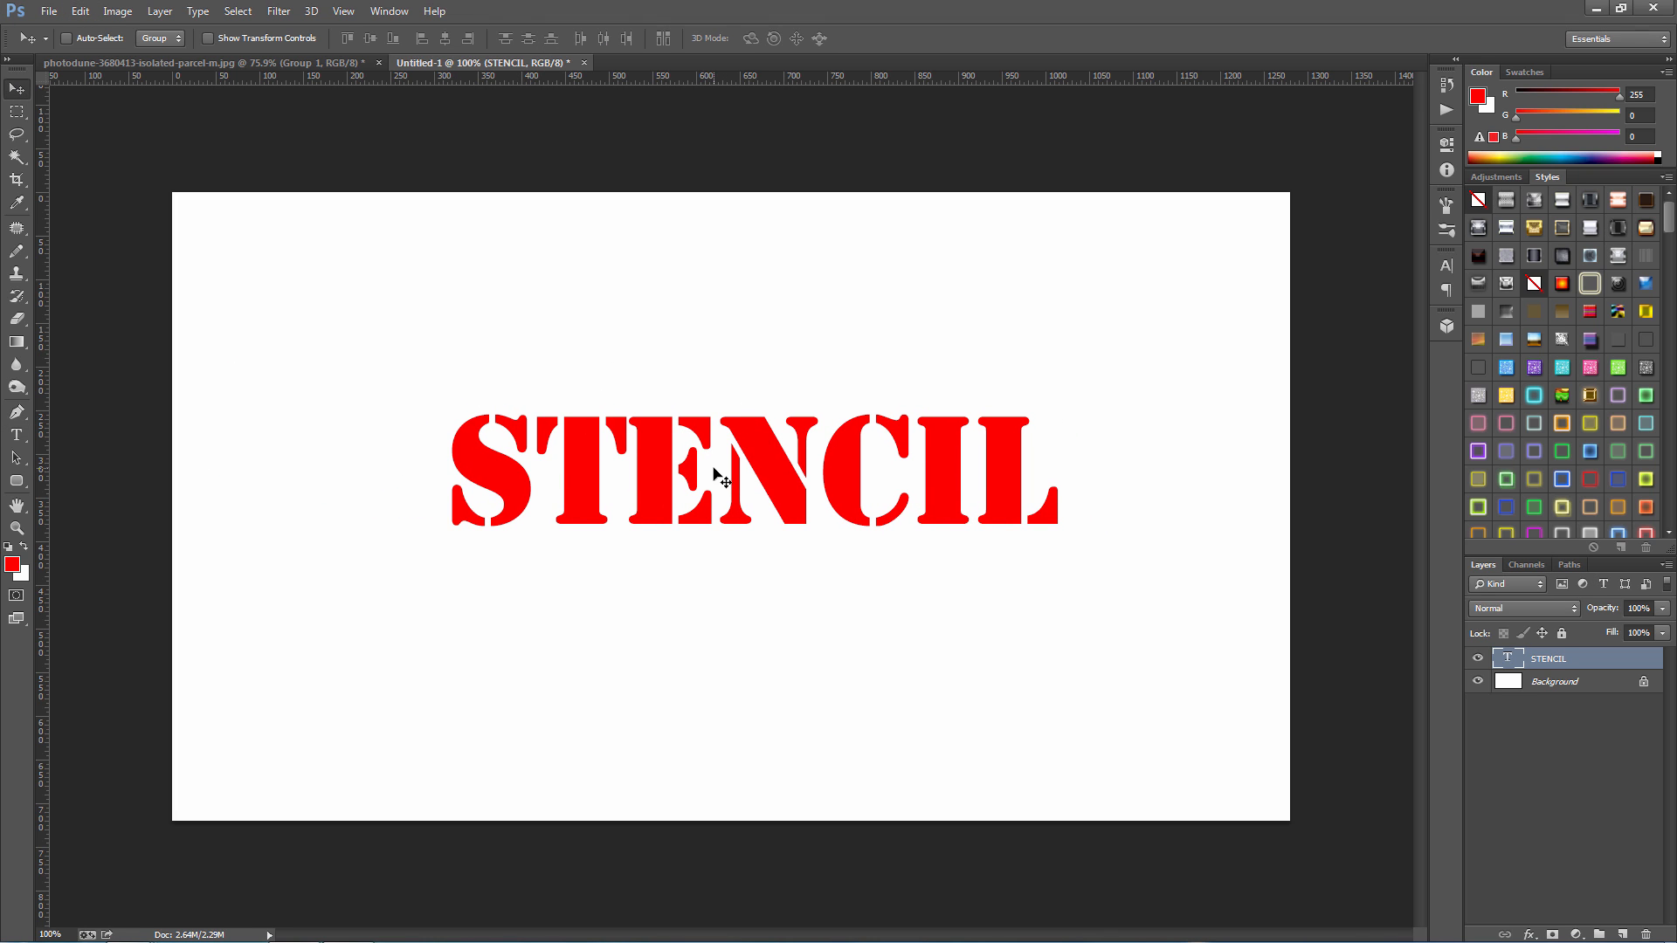
Step: Set up the Pencil tool with a hard round brush tip sized 20 px
{"action": "left_click", "coordinate": [18, 253]}
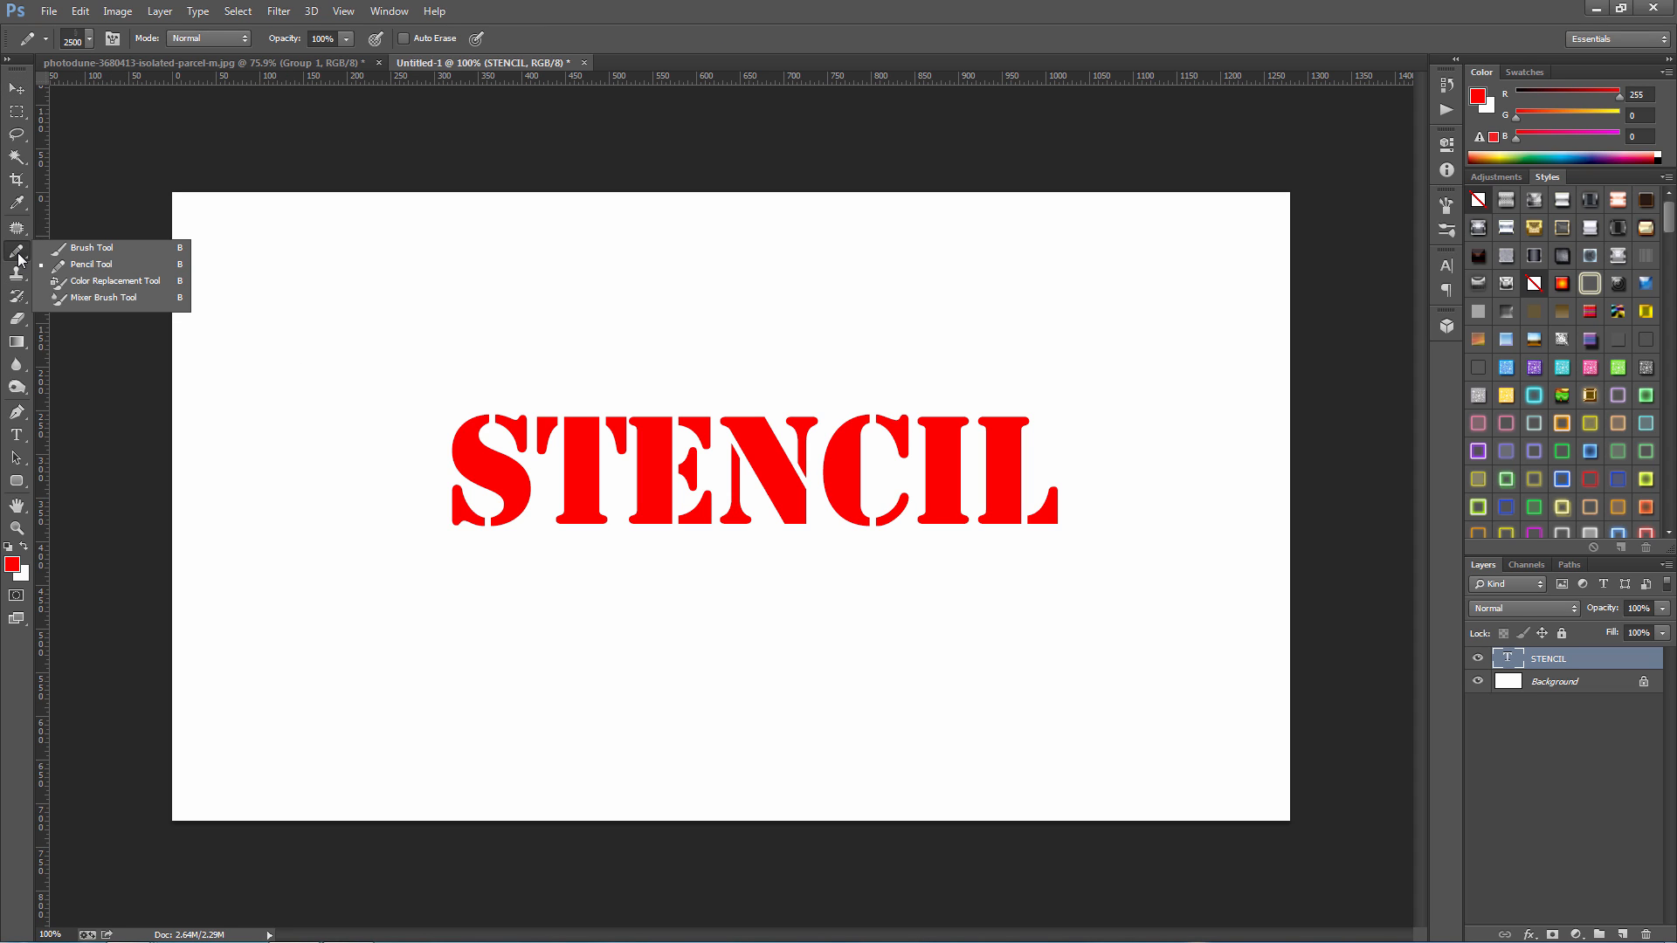
{"action": "left_click", "coordinate": [69, 263]}
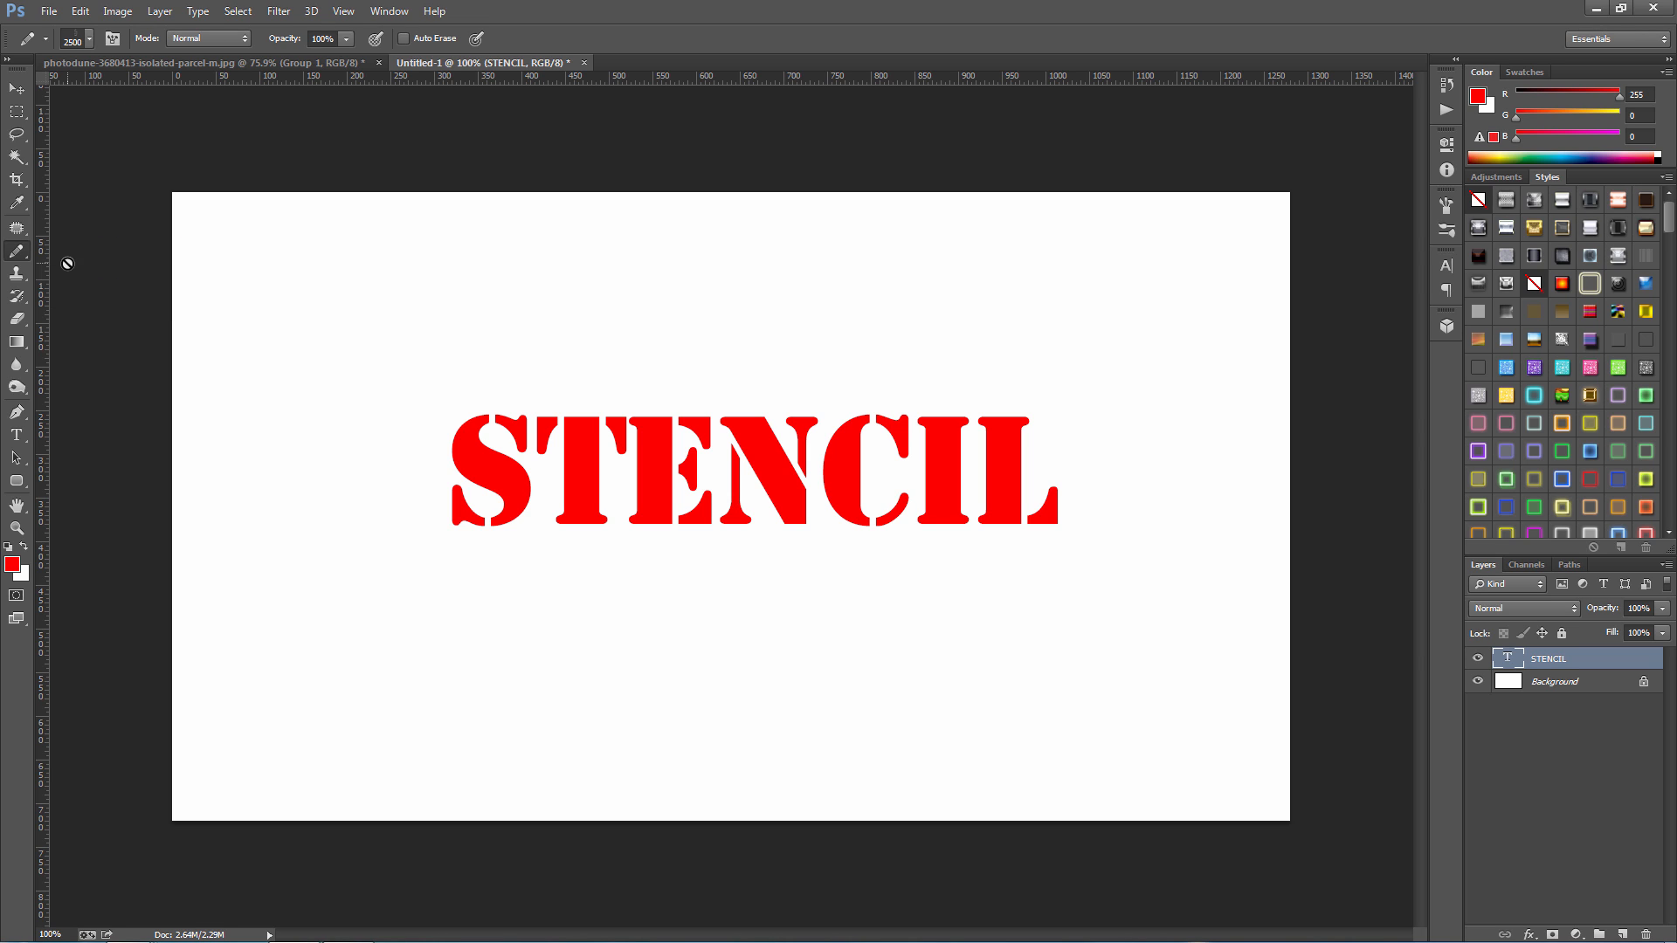
{"action": "left_click", "coordinate": [88, 38]}
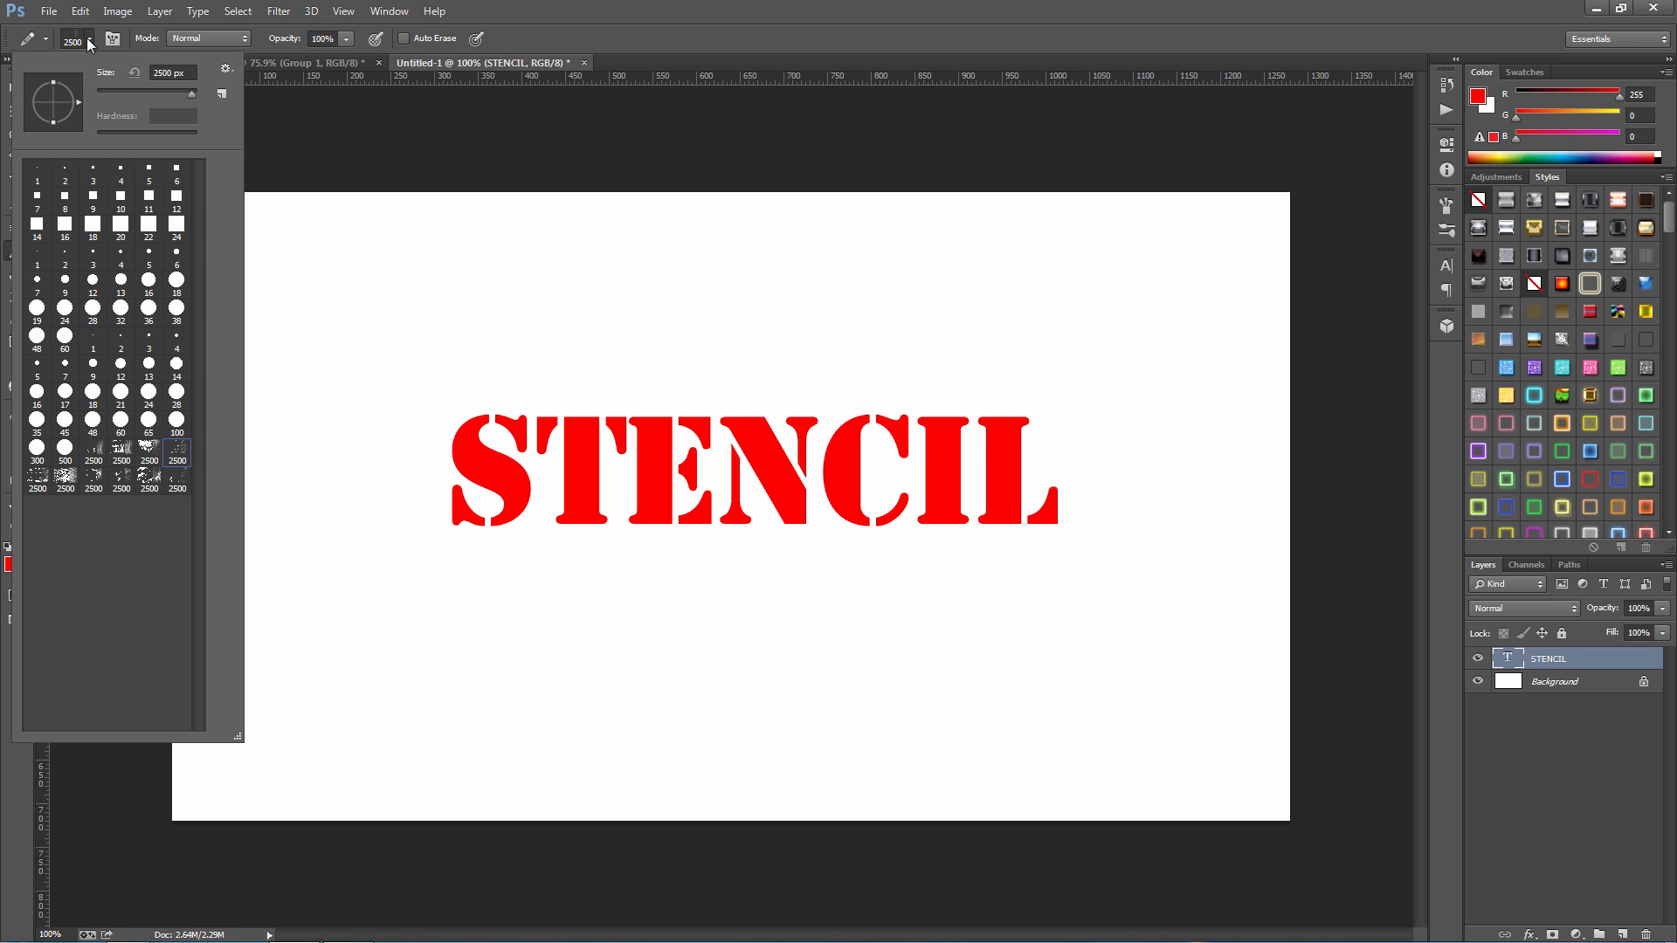
{"action": "left_click", "coordinate": [37, 308]}
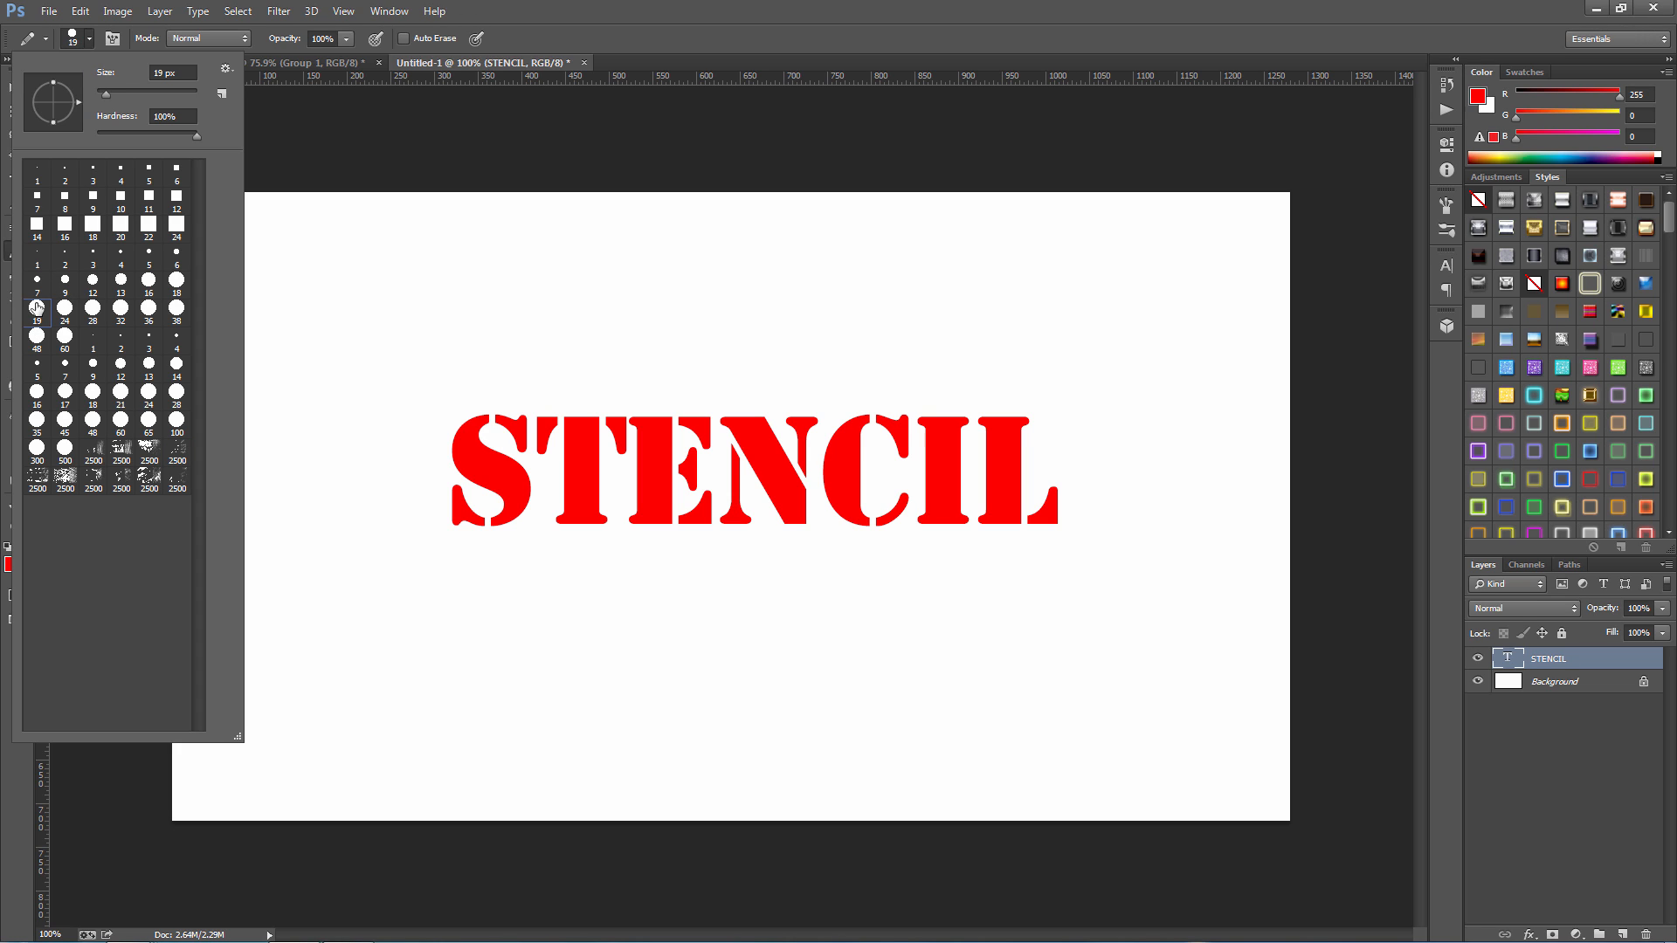
{"action": "double_click", "coordinate": [159, 73]}
{"action": "type", "text": "20"}
{"action": "left_click", "coordinate": [91, 39]}
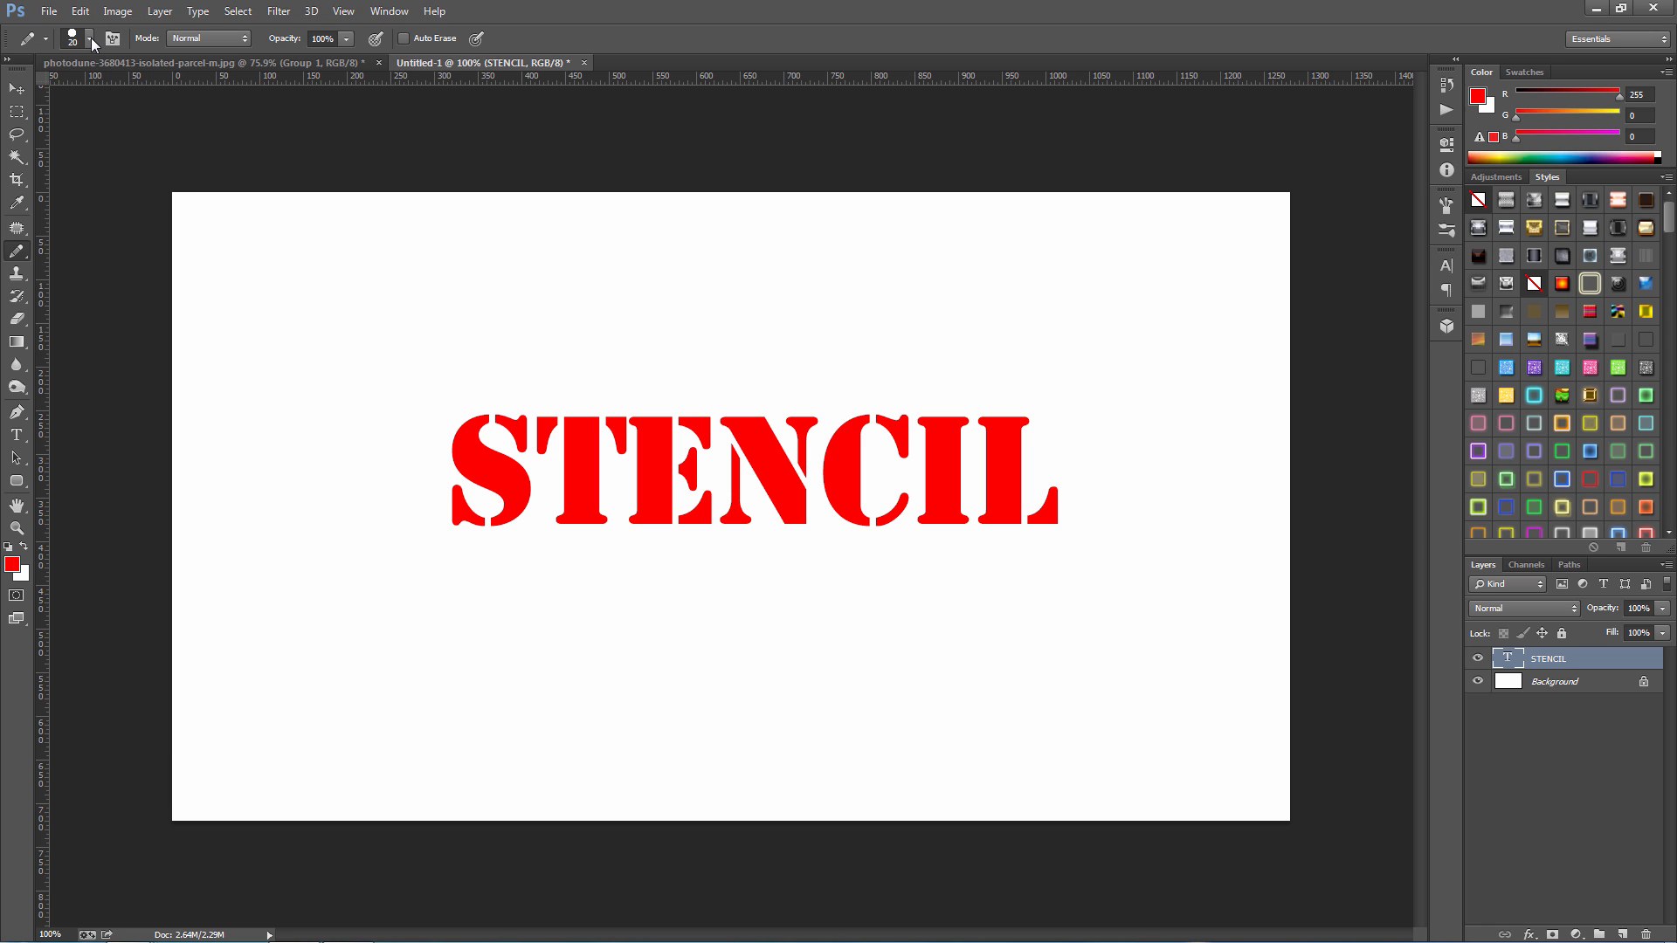
Step: On a new layer, draw a rounded rectangle path with 10 px corners around the text, about 763 × 203 px
{"action": "left_click", "coordinate": [12, 482]}
{"action": "right_click", "coordinate": [12, 482]}
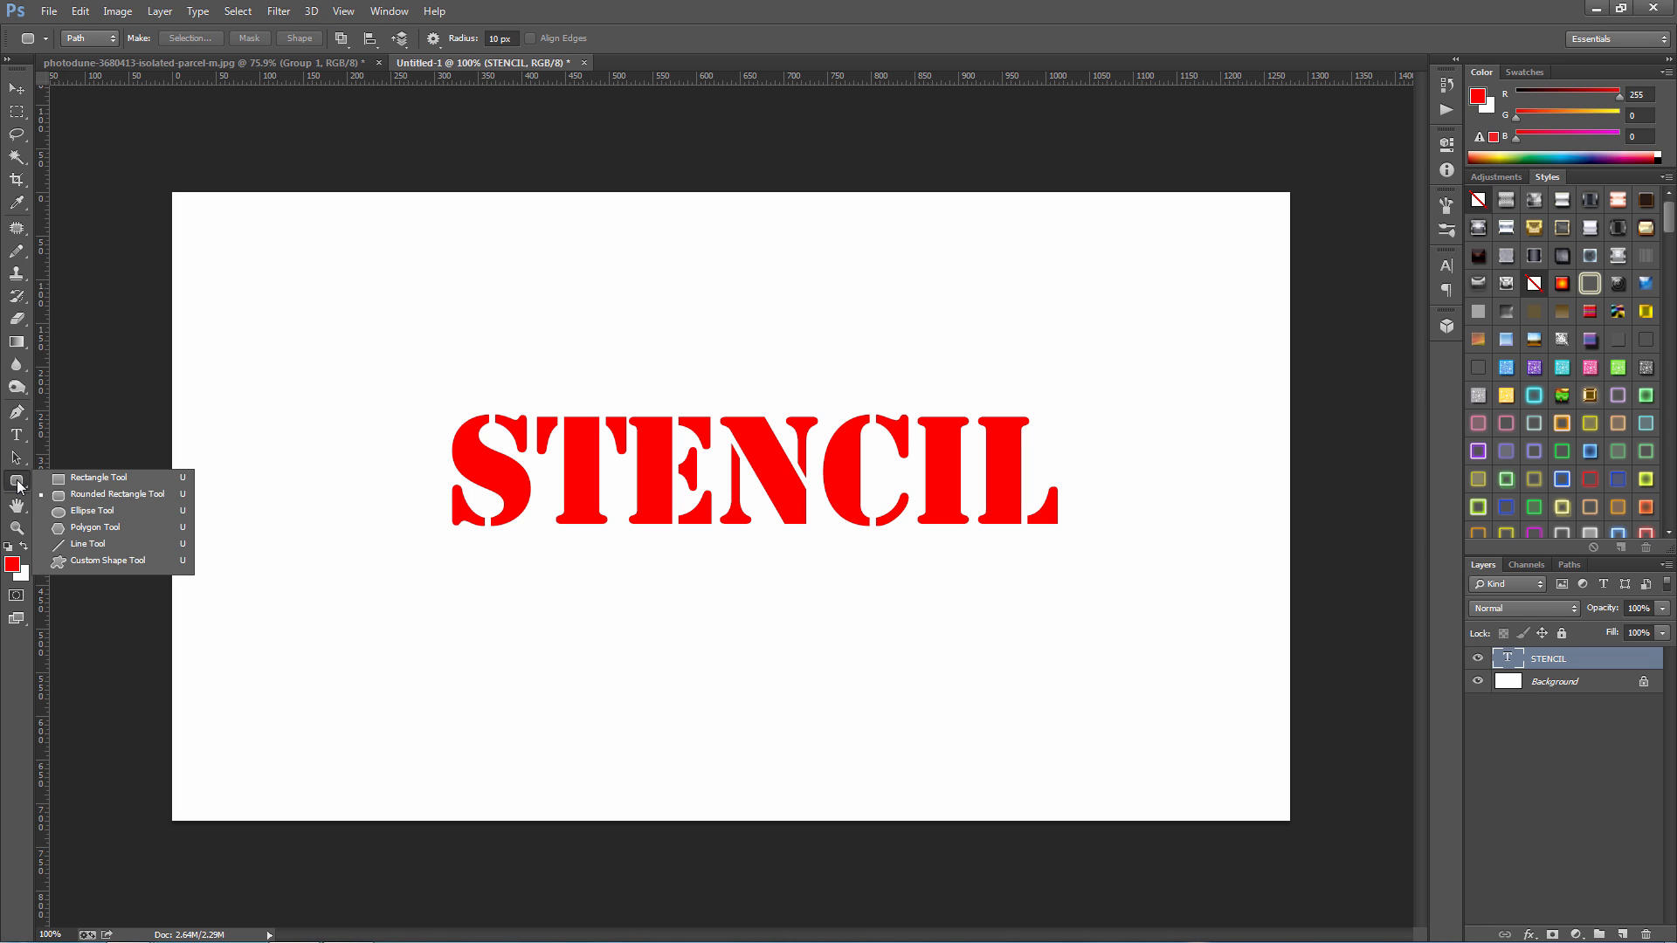
{"action": "left_click", "coordinate": [75, 500]}
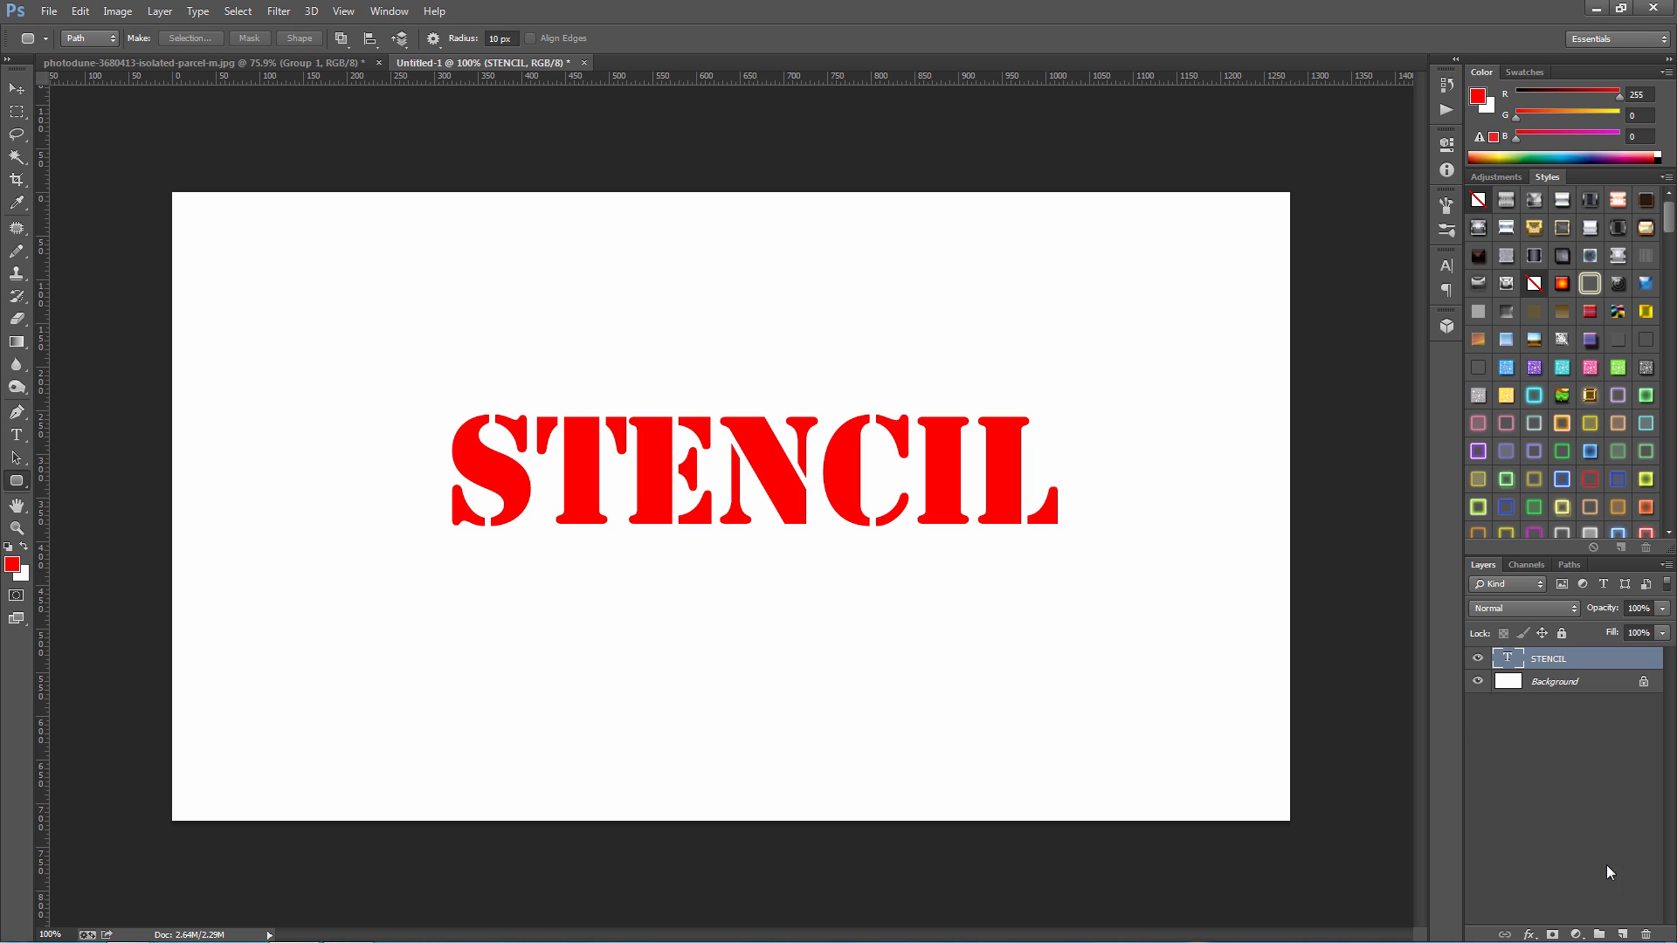
{"action": "left_click", "coordinate": [1622, 933]}
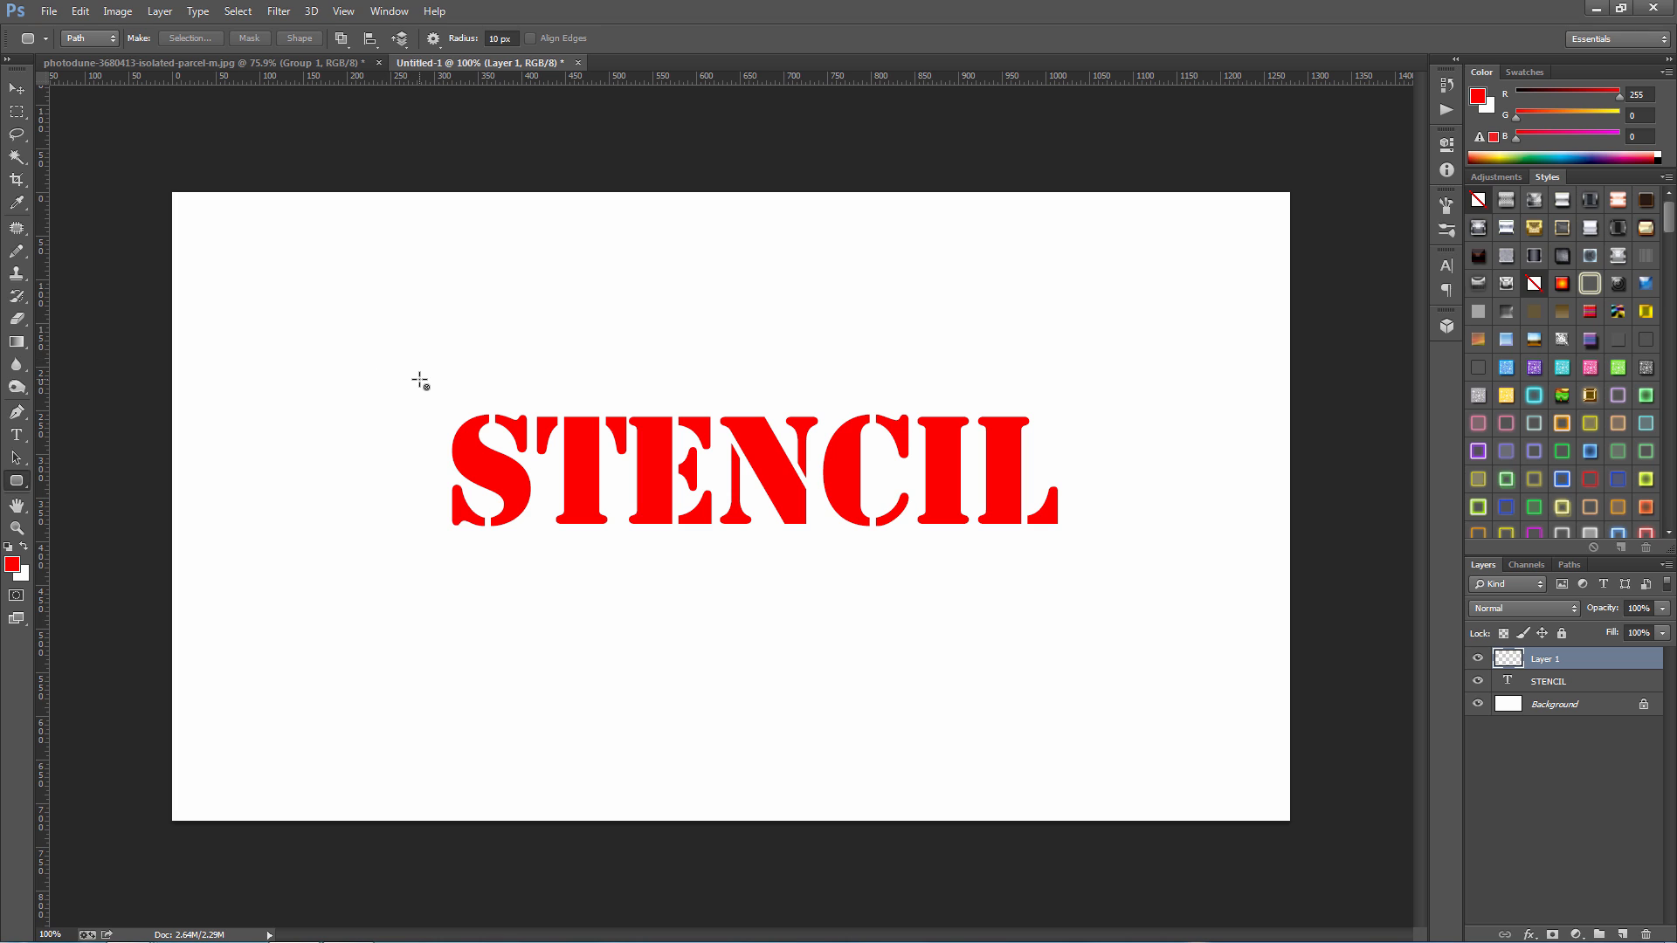
{"action": "left_click_drag", "start_coordinate": [421, 376], "coordinate": [1089, 553]}
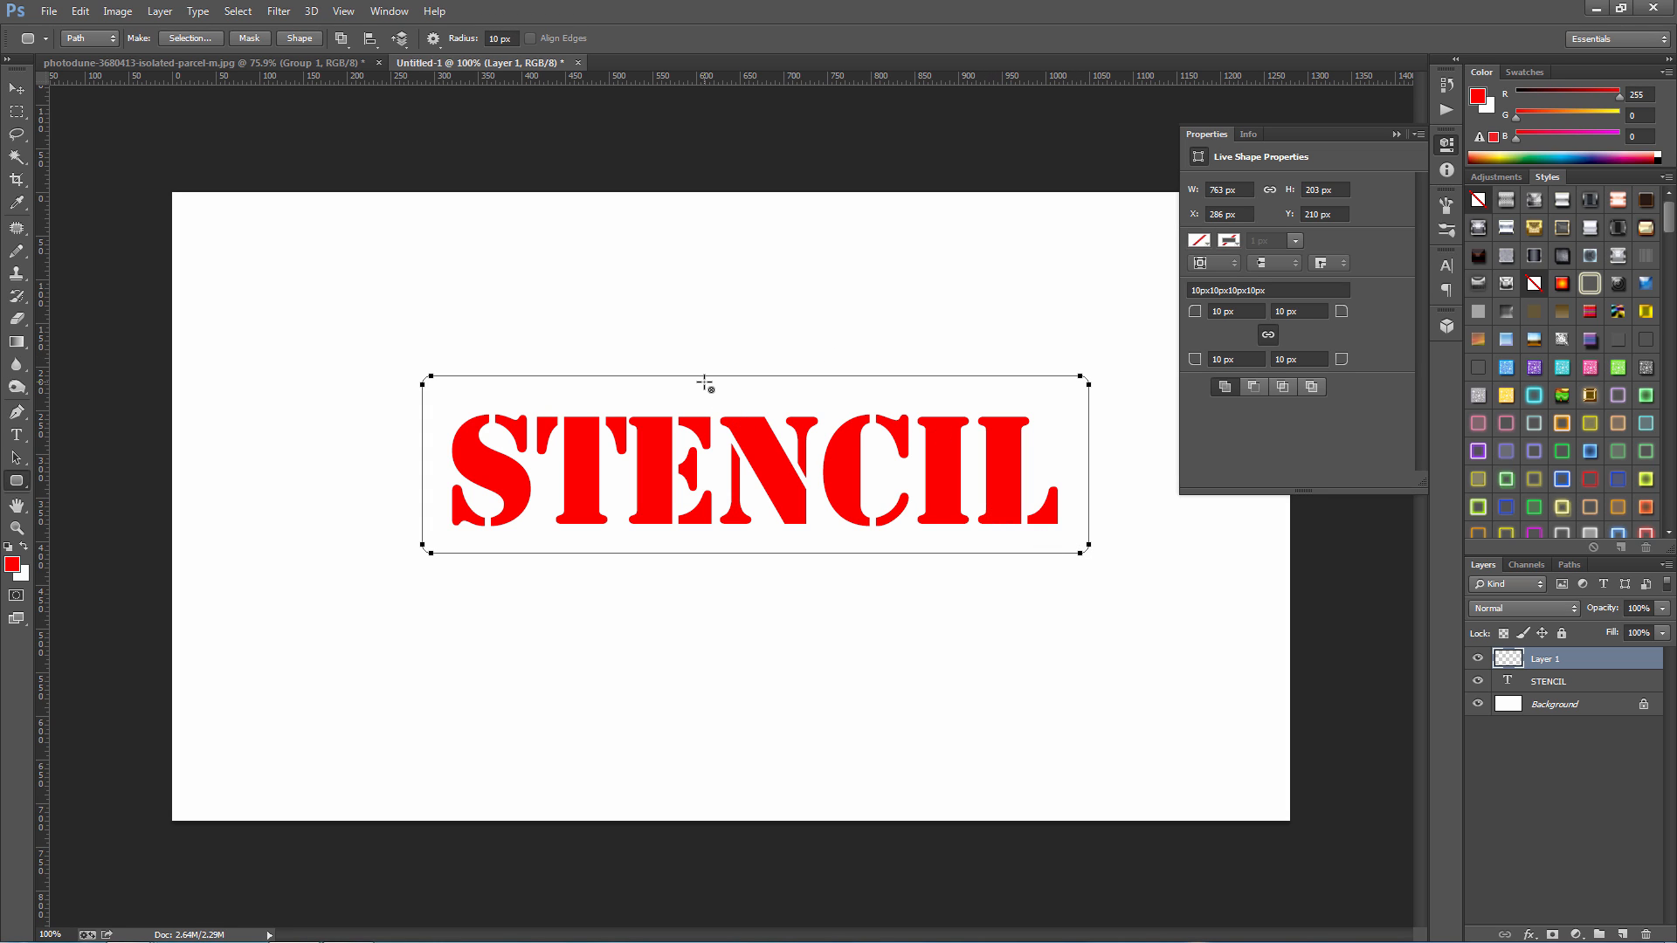
{"action": "left_click", "coordinate": [1397, 134]}
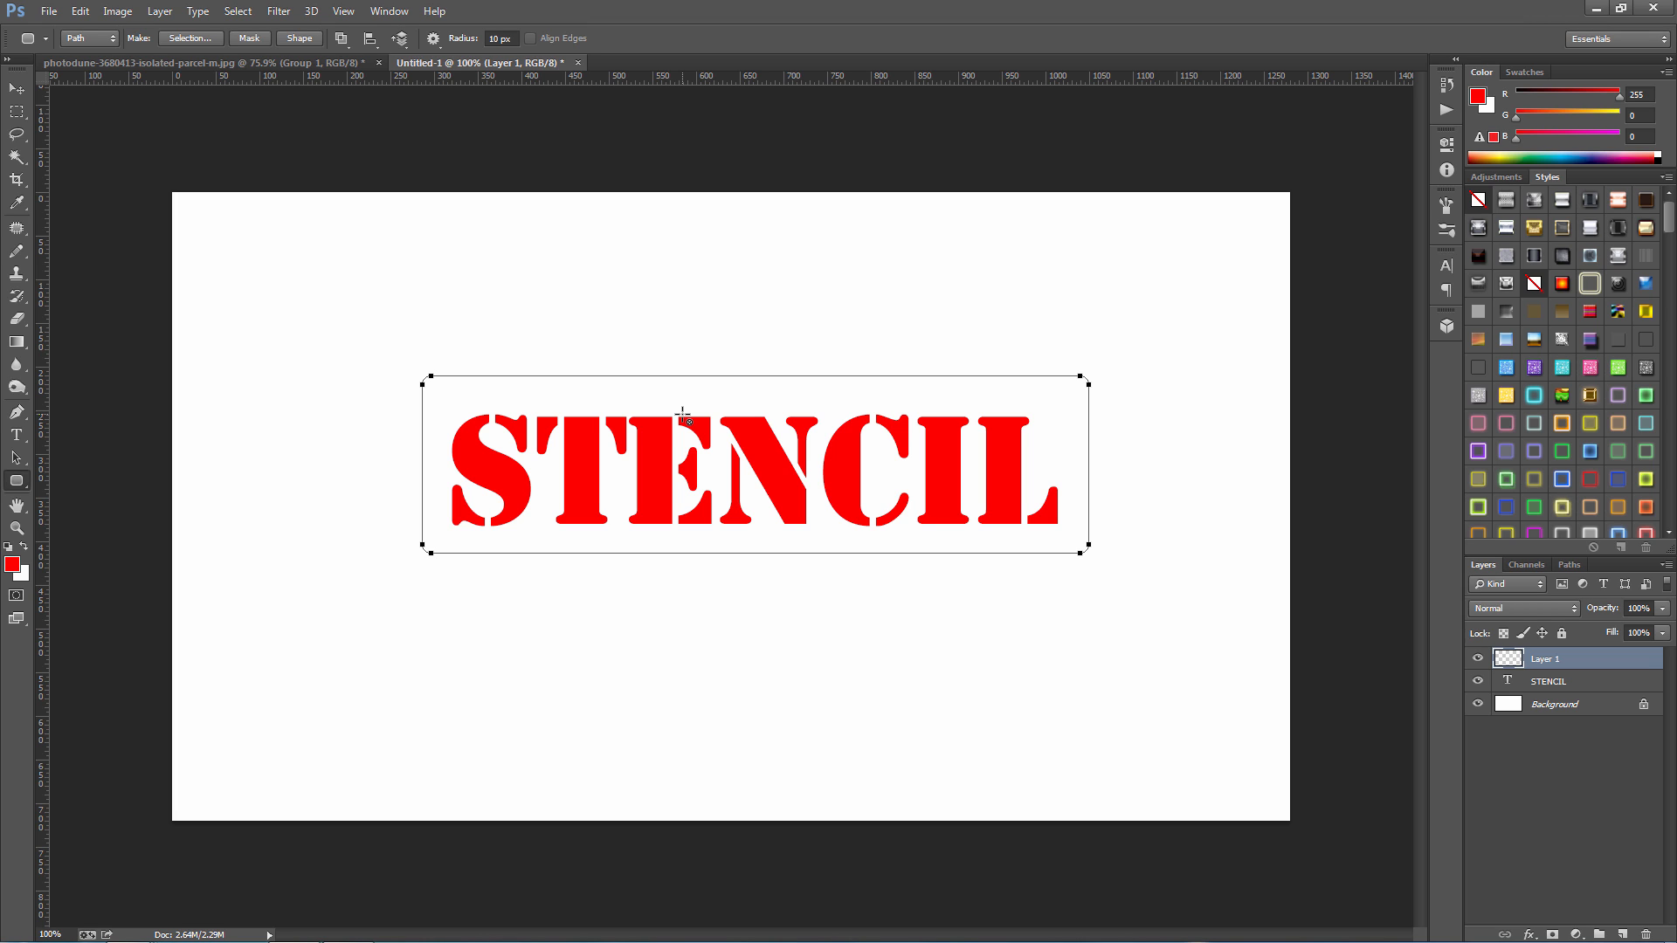
Step: Stroke the rounded rectangle path with the Pencil, without simulated pressure, and dismiss the path
{"action": "right_click", "coordinate": [670, 417]}
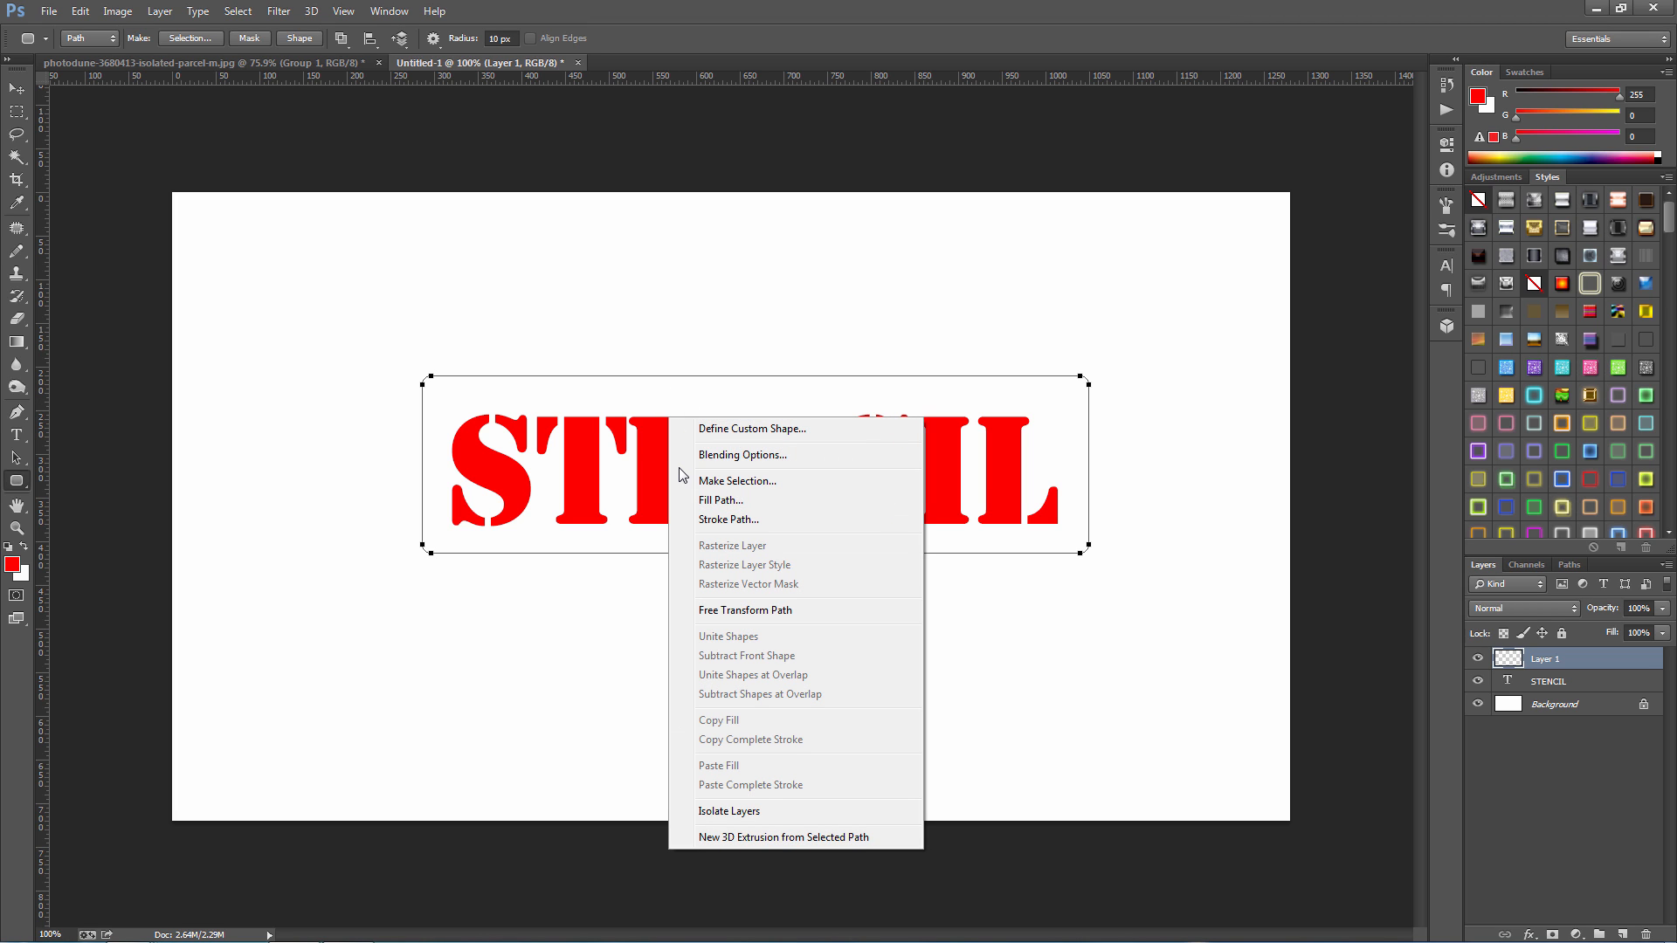
{"action": "left_click", "coordinate": [747, 521]}
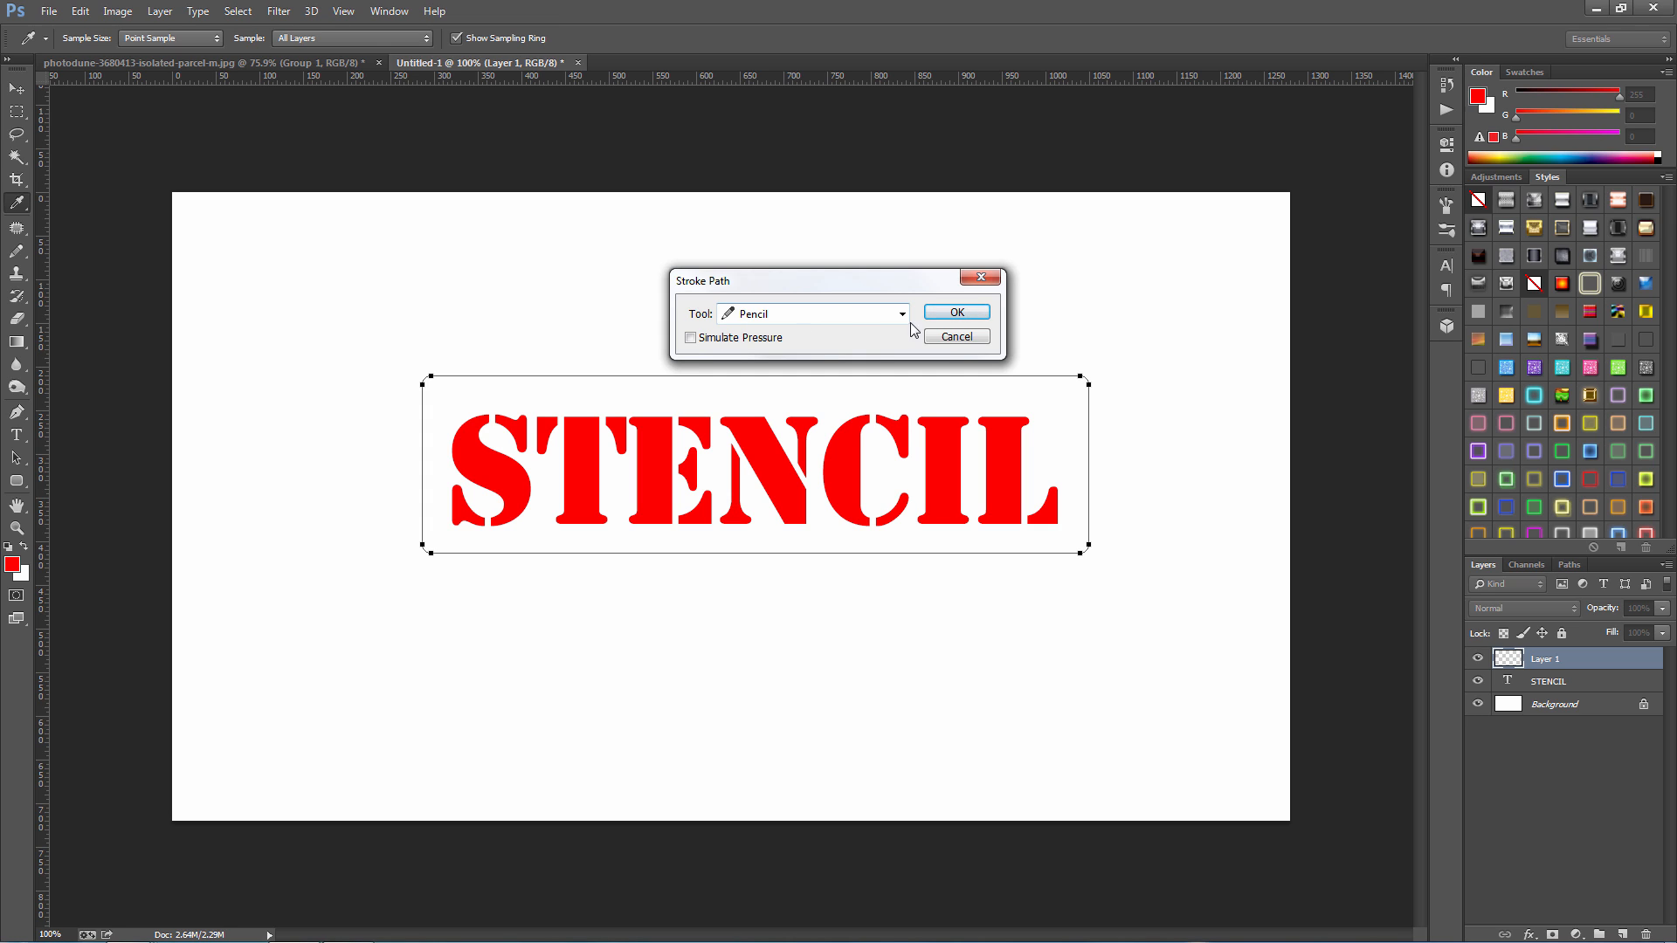
{"action": "left_click", "coordinate": [957, 313]}
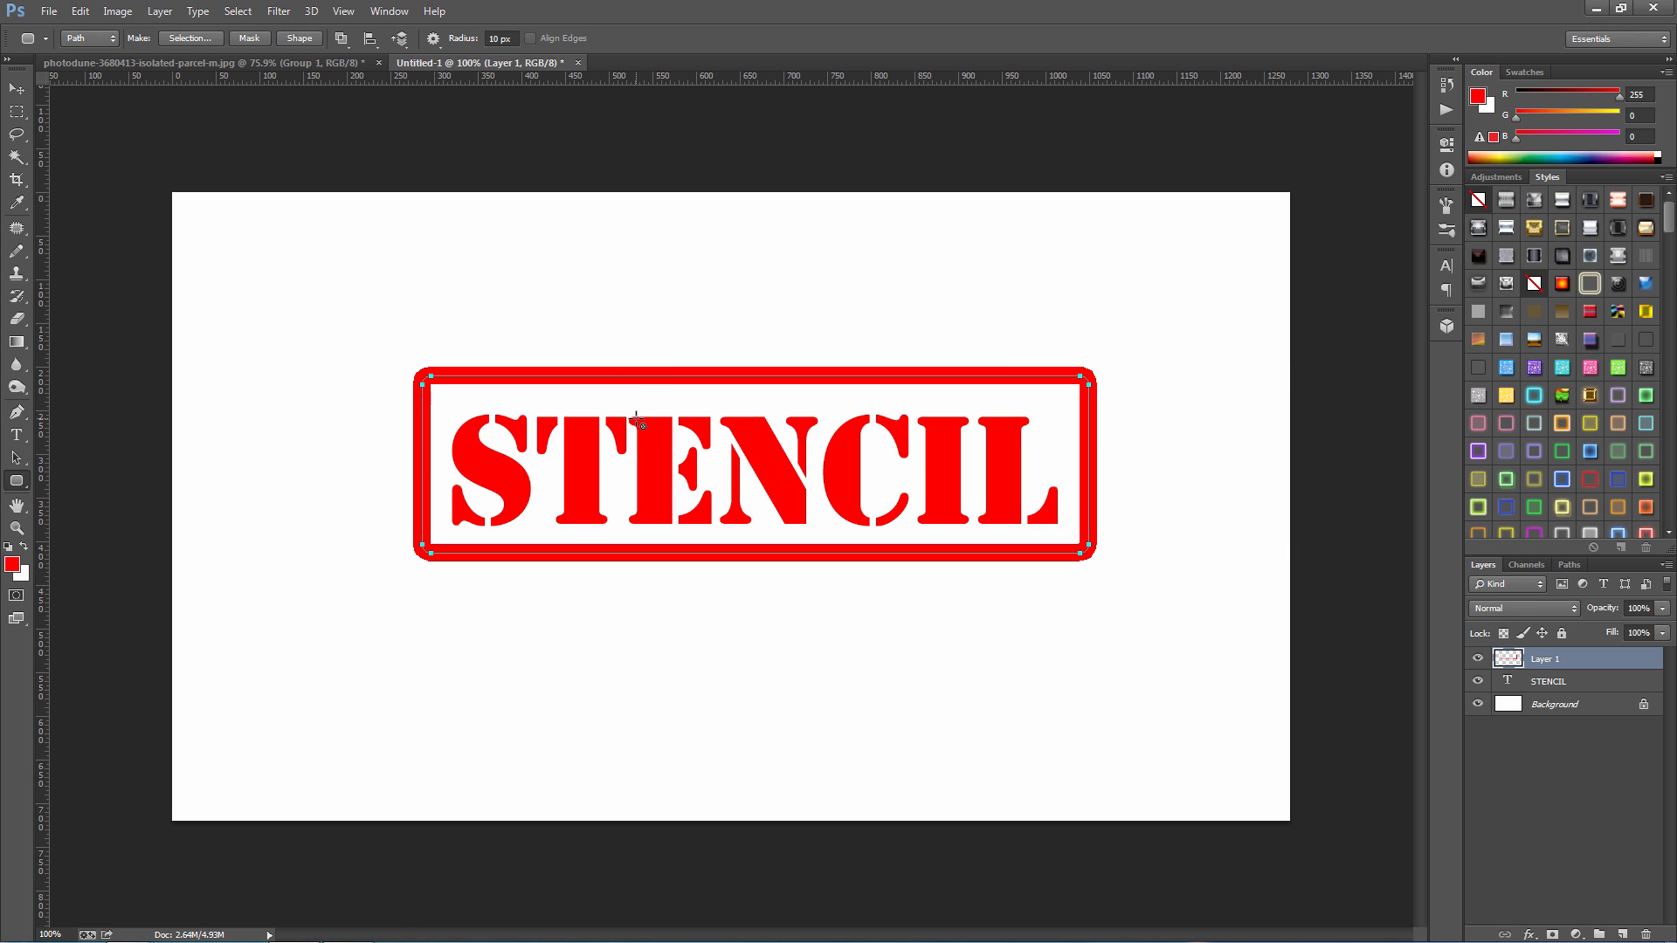
{"action": "key", "text": "Return"}
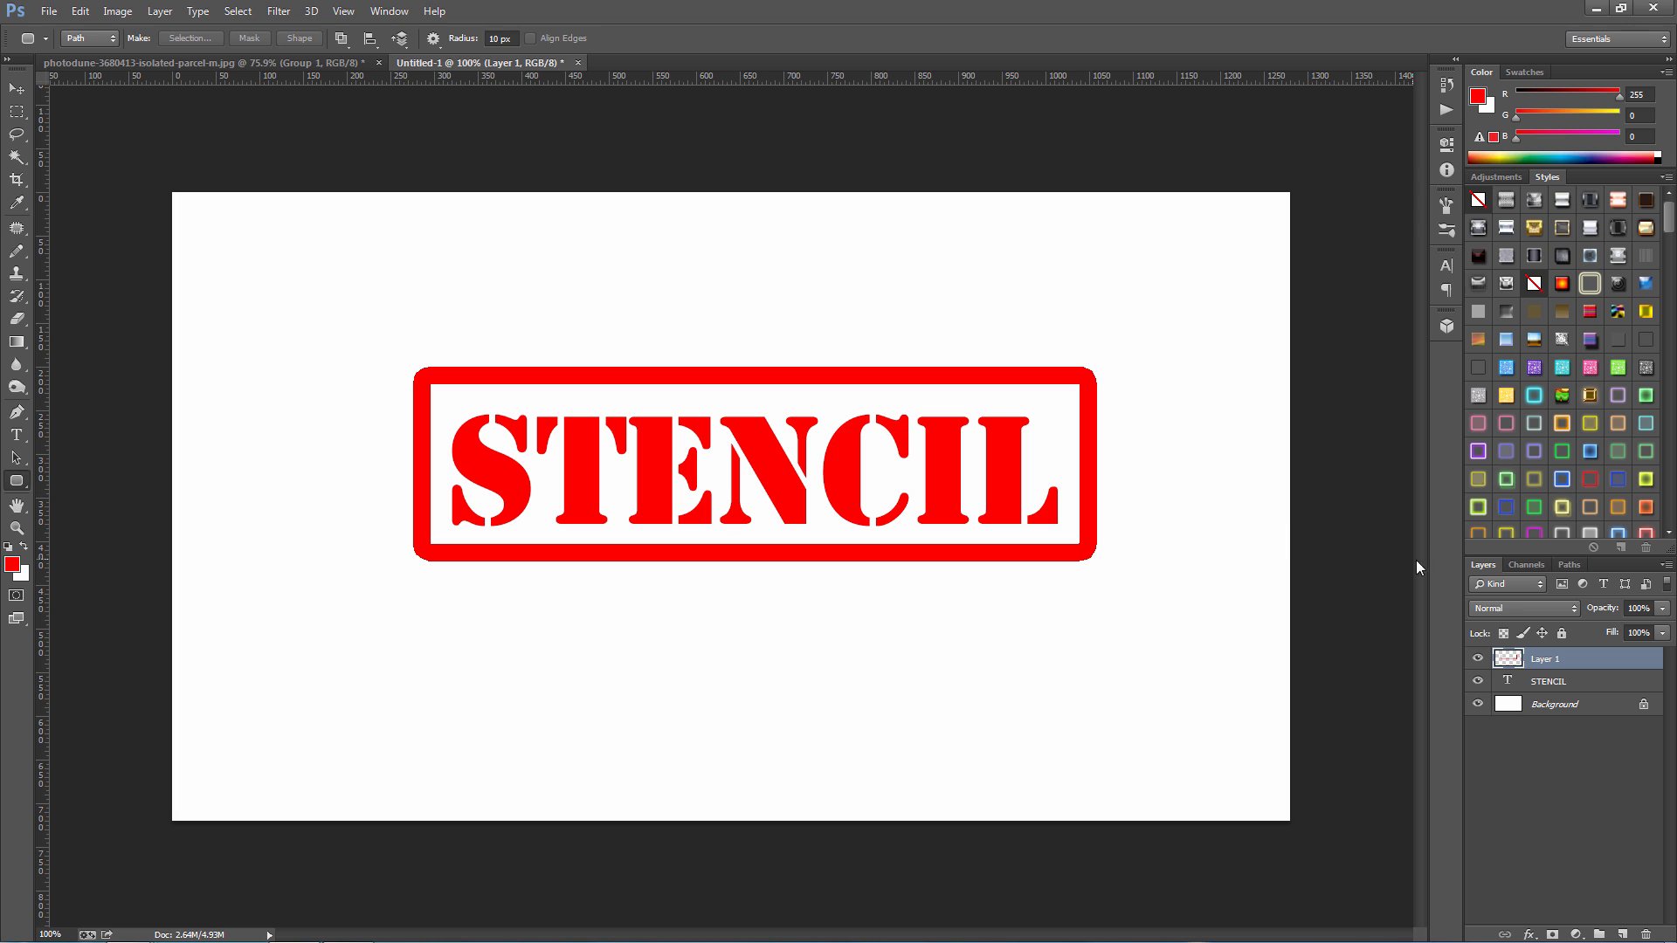
Step: Merge the frame layer with the STENCIL text layer, and stamp all visible layers into a new layer on top
{"action": "left_click", "coordinate": [1625, 680], "text": "shift"}
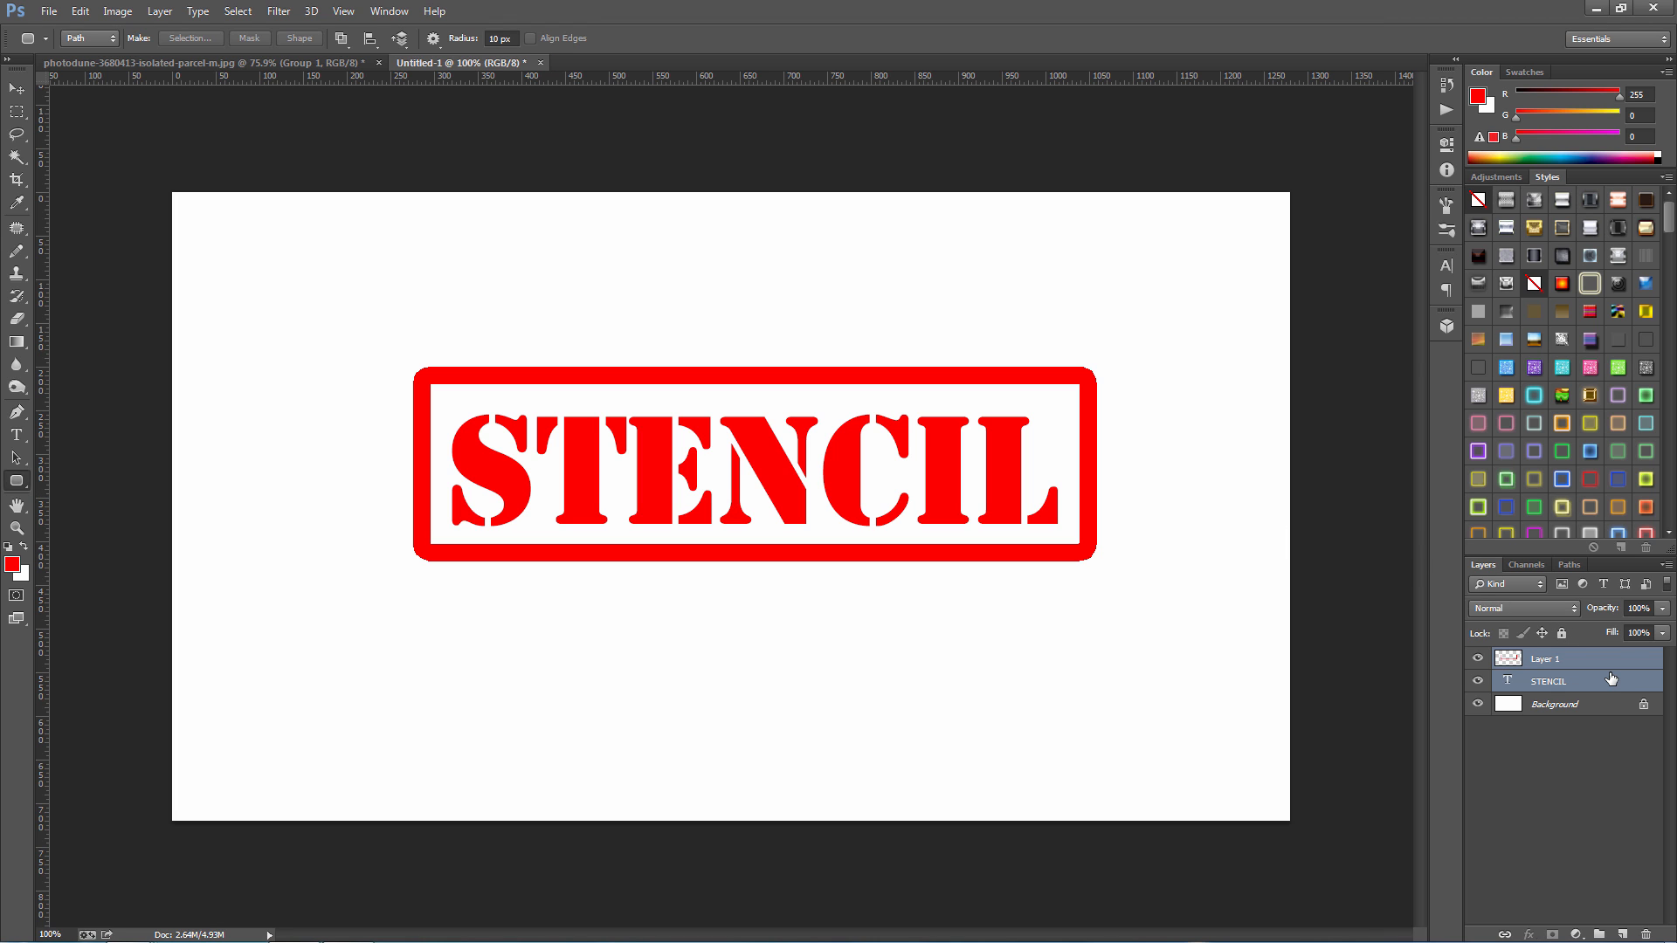
{"action": "right_click", "coordinate": [1632, 662]}
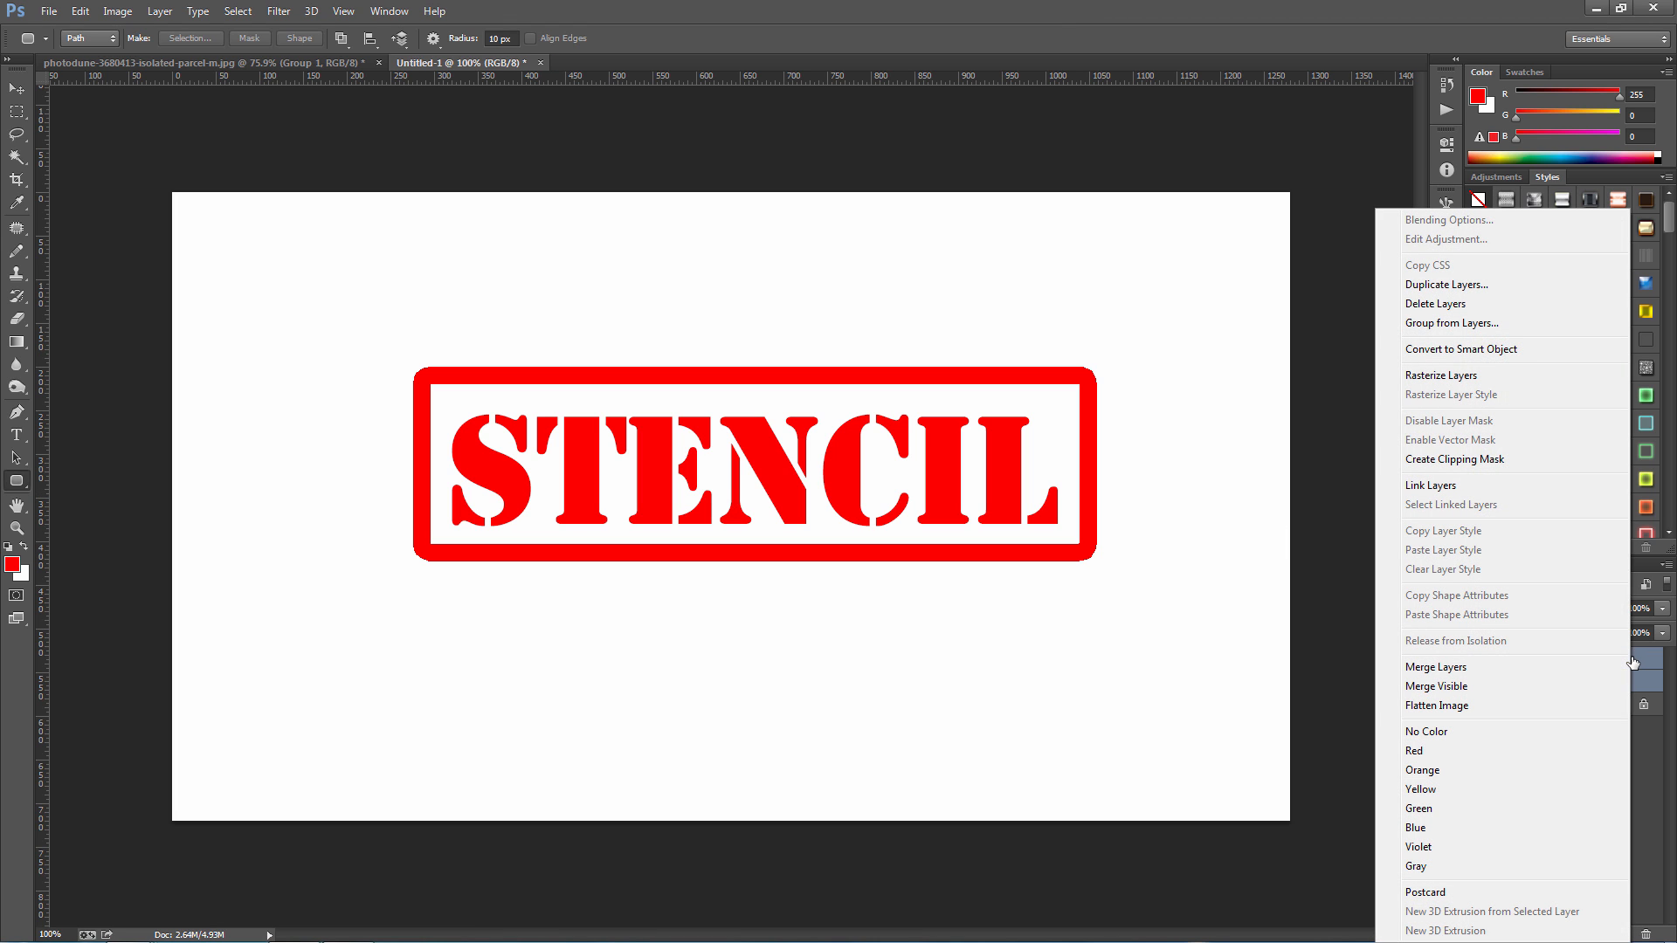
{"action": "left_click", "coordinate": [1482, 673]}
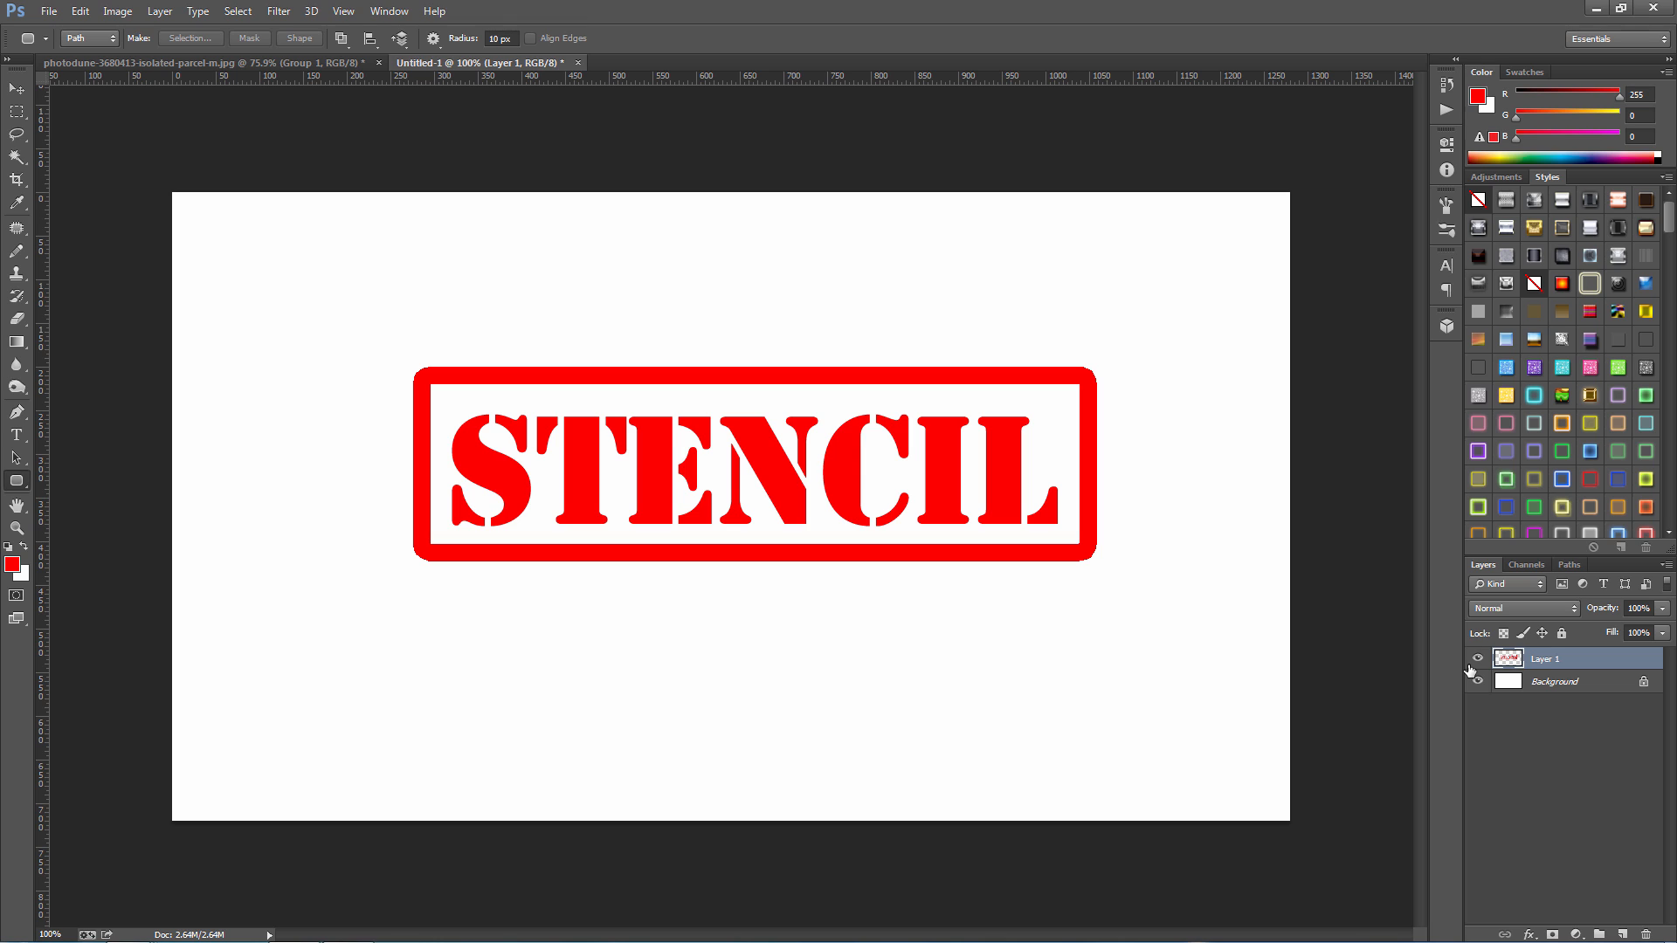
{"action": "key", "text": "ctrl+alt+shift+e"}
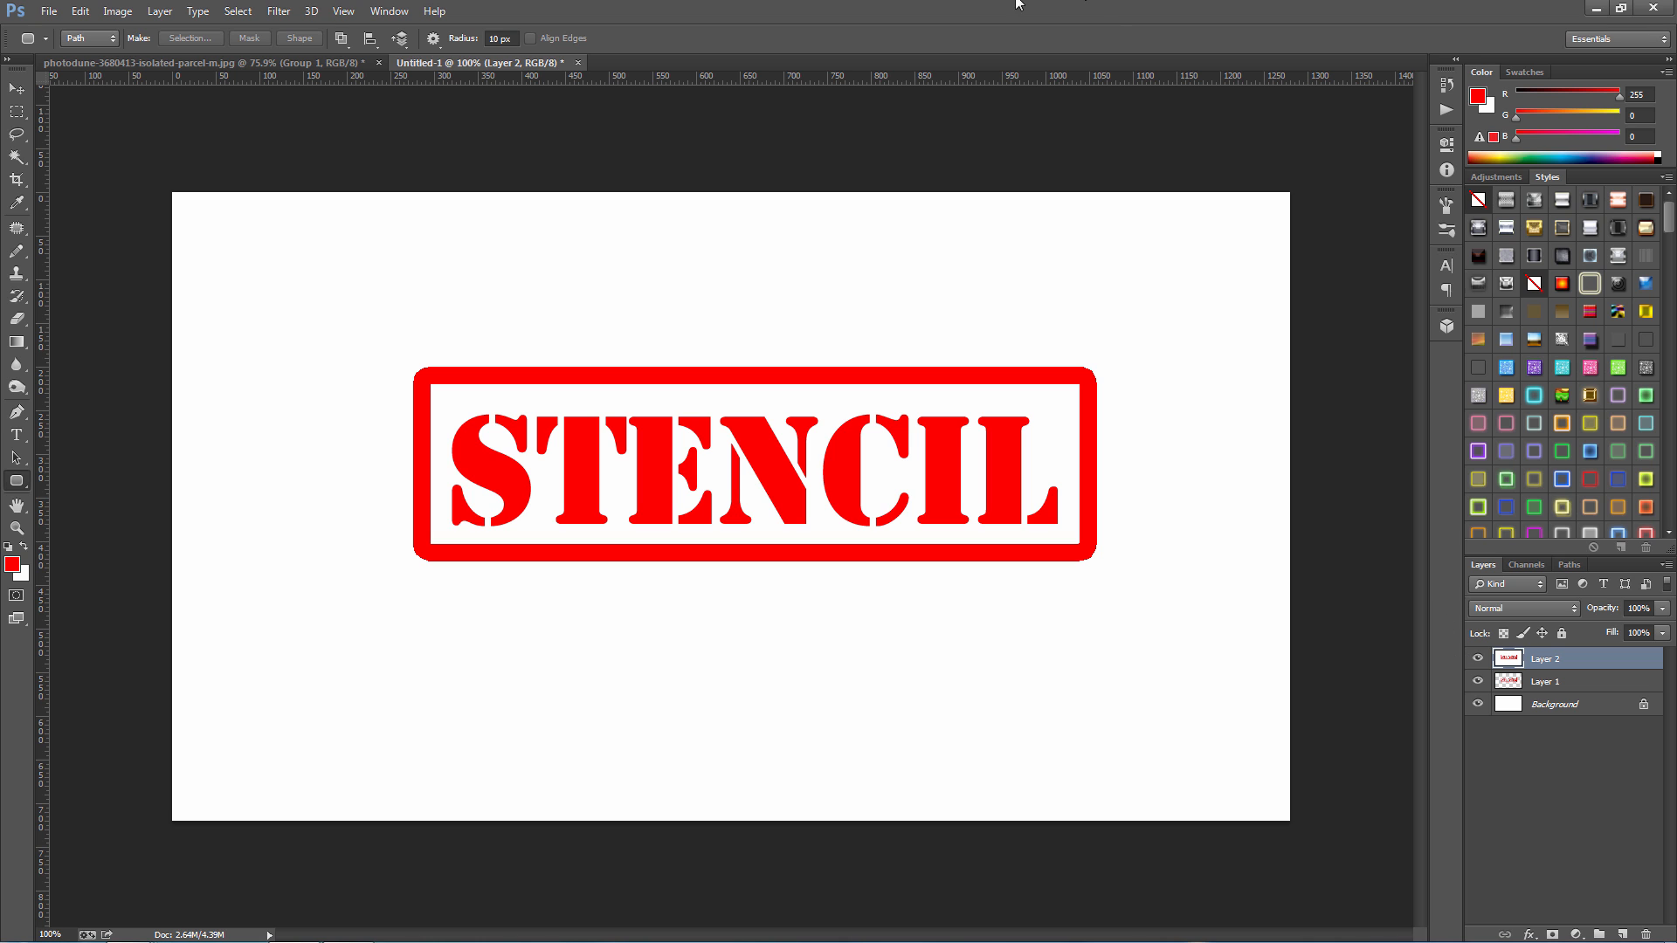
Step: Apply the Spatter filter to the stamped layer with Spray Radius 15 and Smoothness 8
{"action": "left_click", "coordinate": [280, 11]}
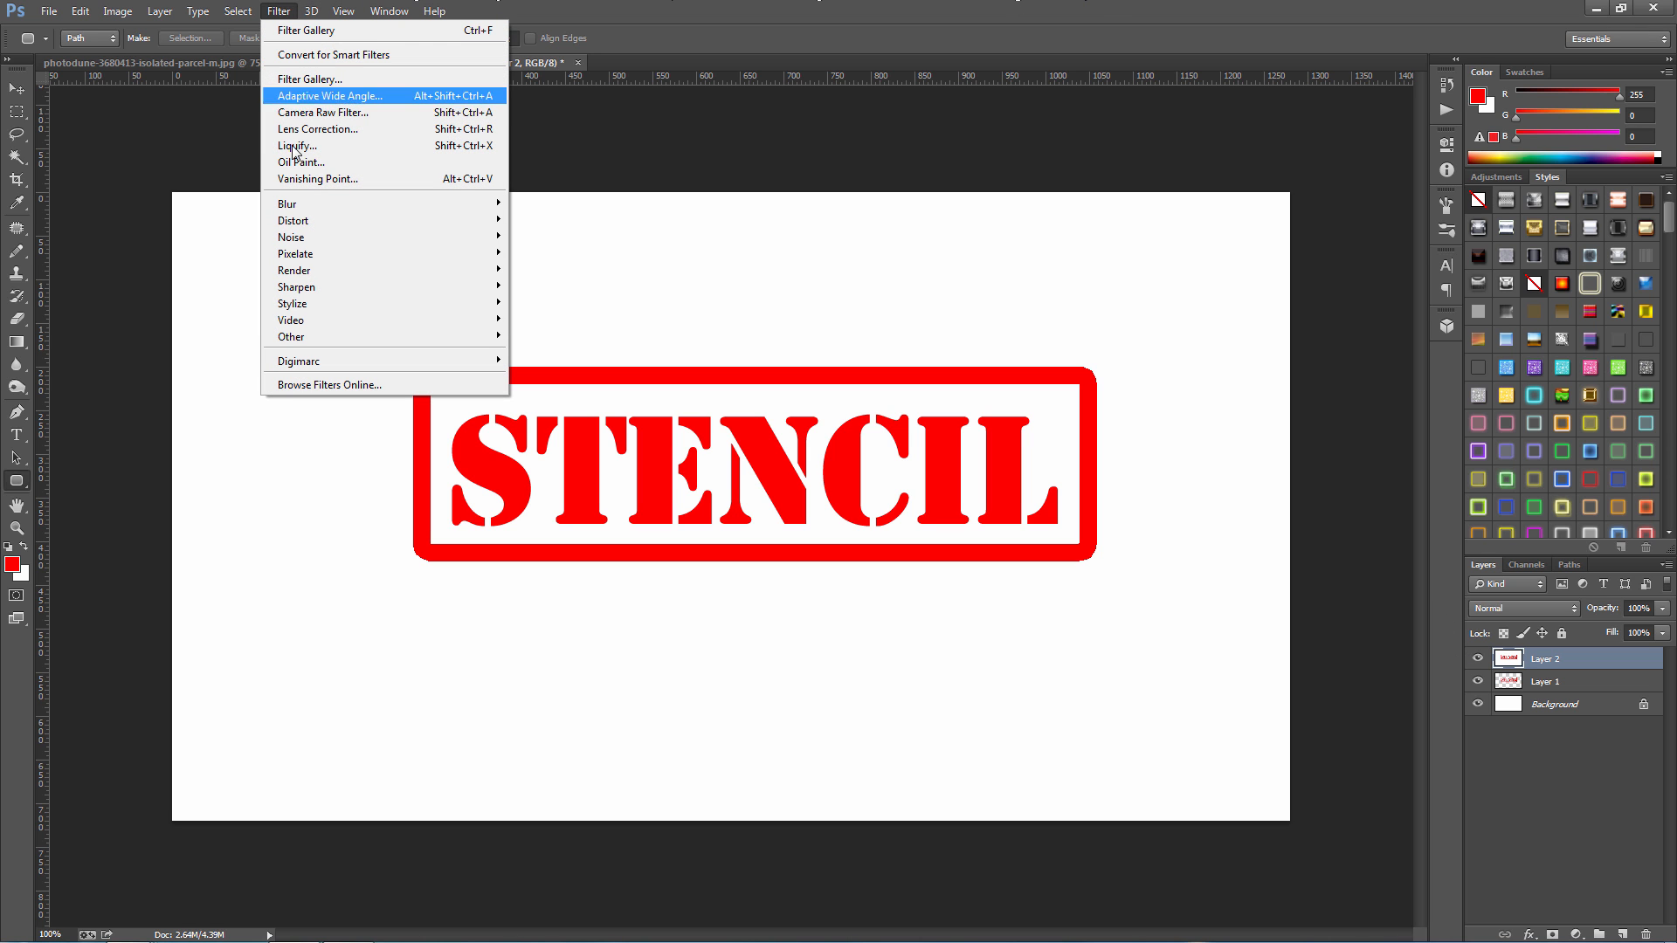
{"action": "left_click", "coordinate": [310, 80]}
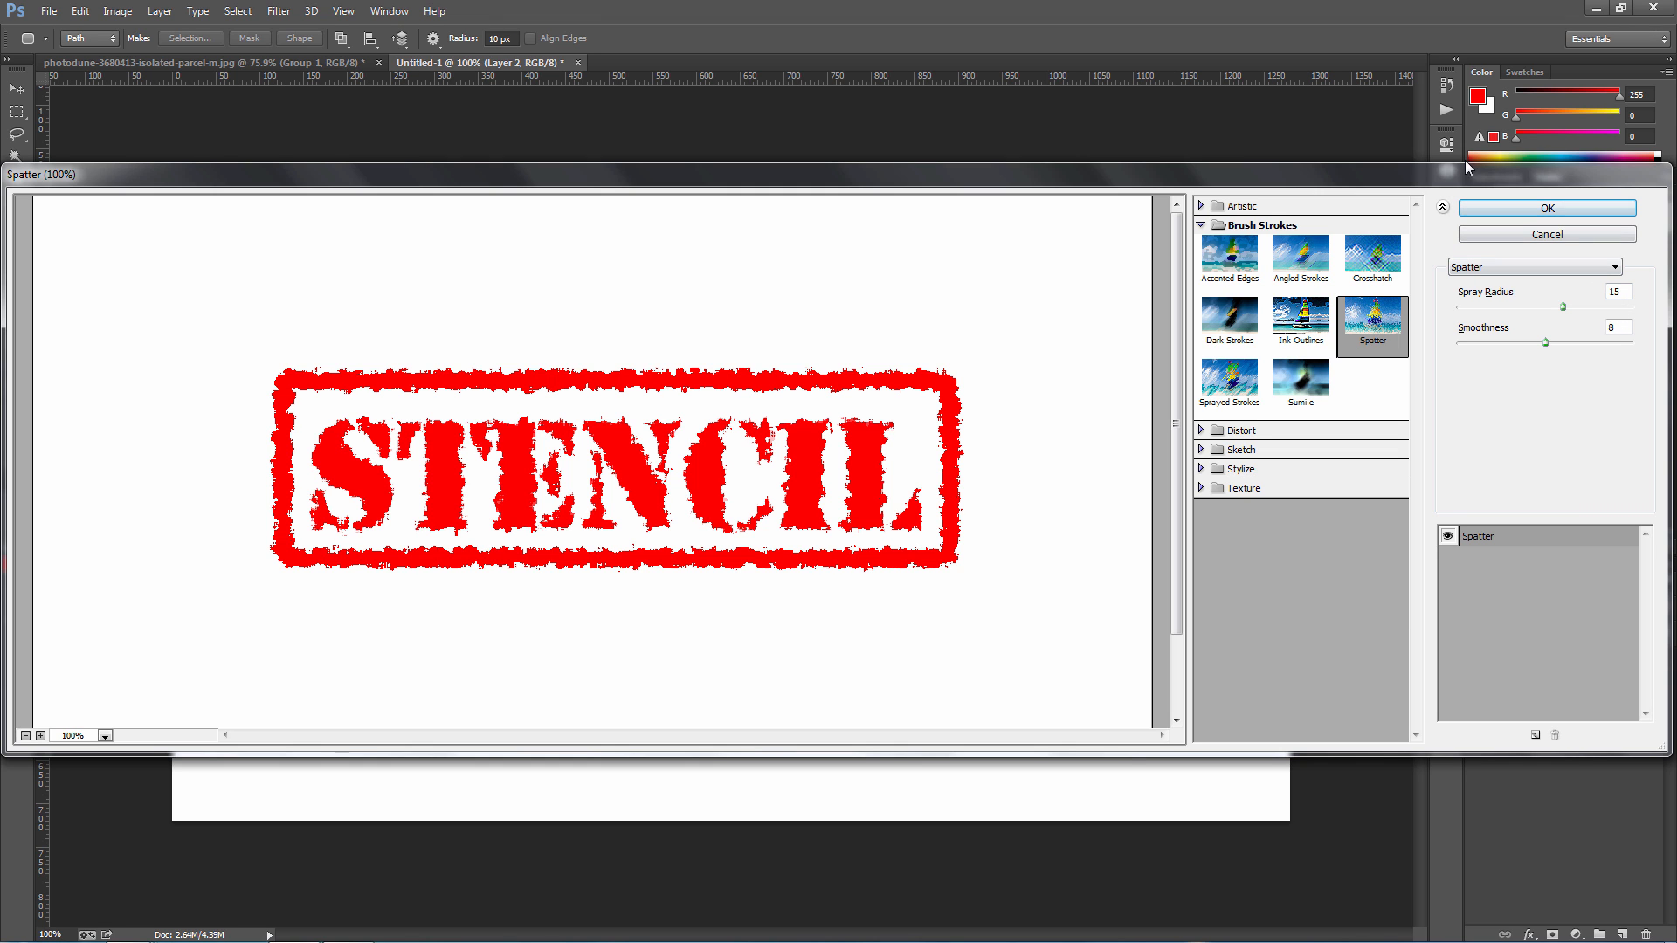
{"action": "left_click", "coordinate": [1500, 212]}
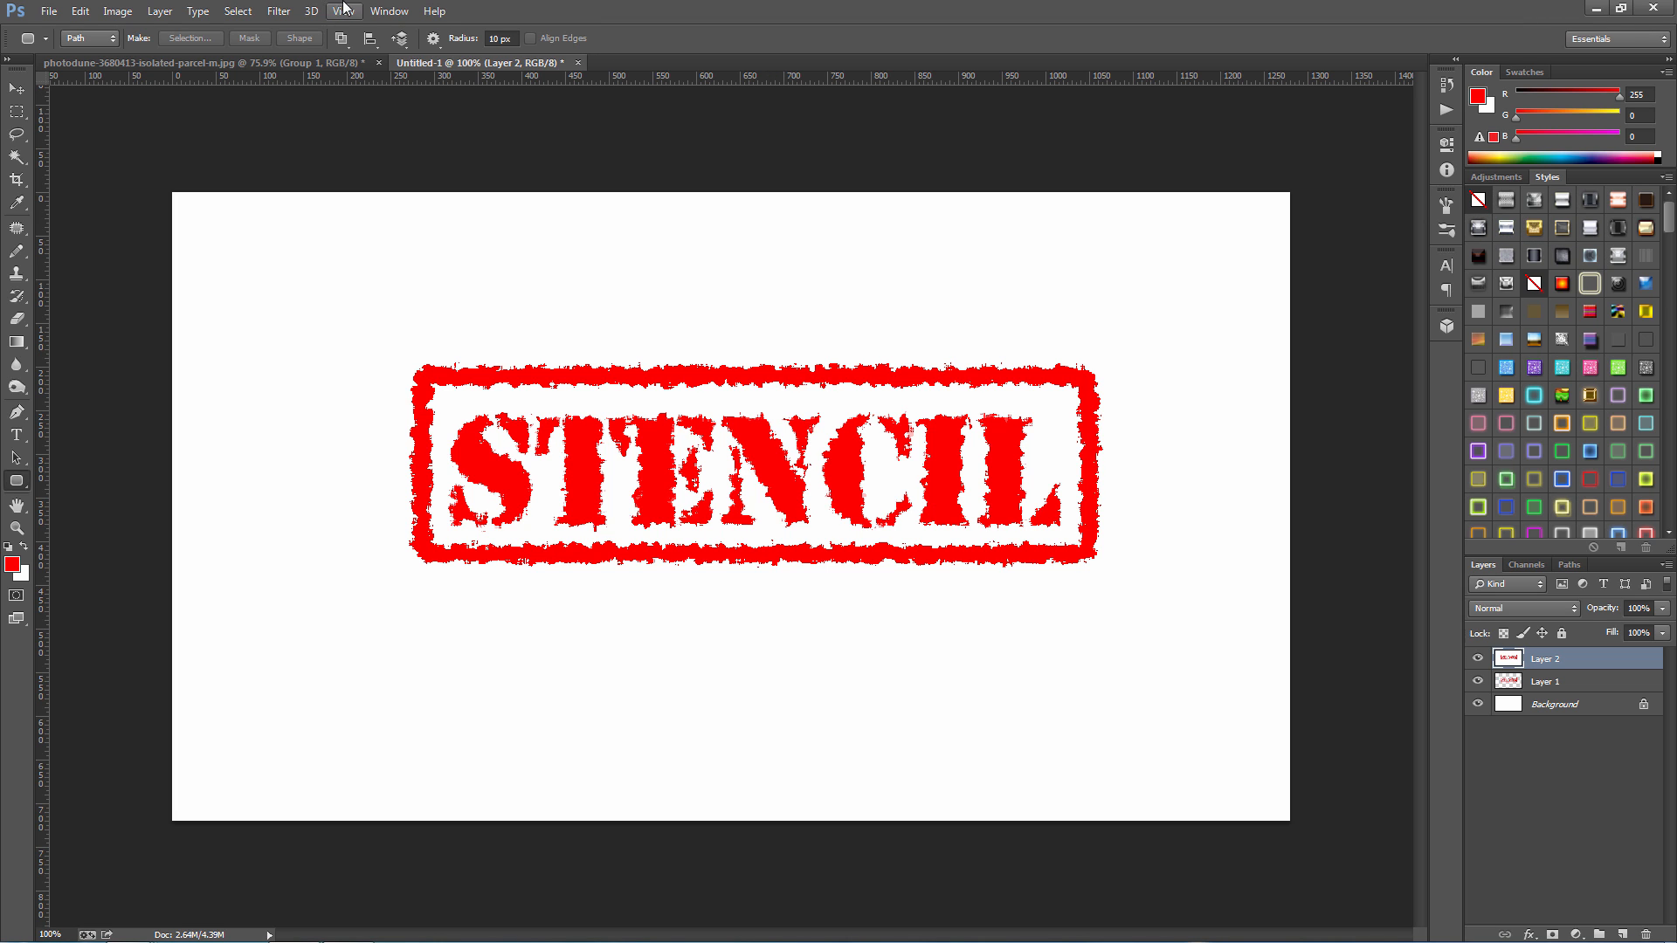
Step: Select the stamp's red areas on Layer 2 with Color Range set to Reds
{"action": "left_click", "coordinate": [249, 12]}
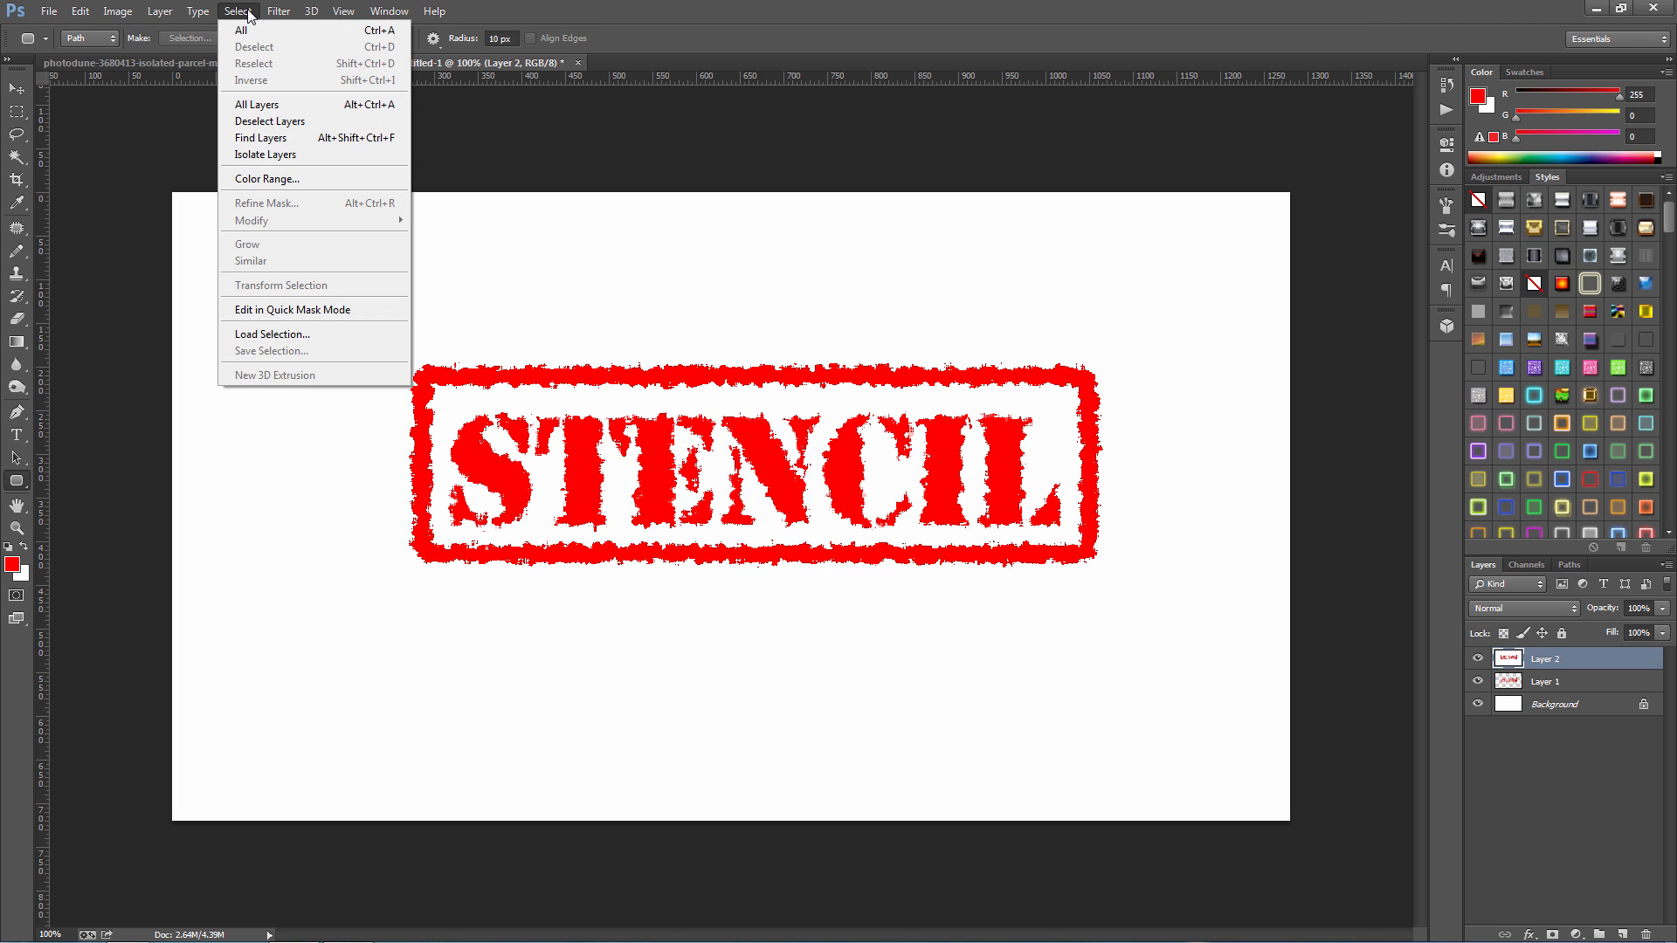
{"action": "left_click", "coordinate": [265, 178]}
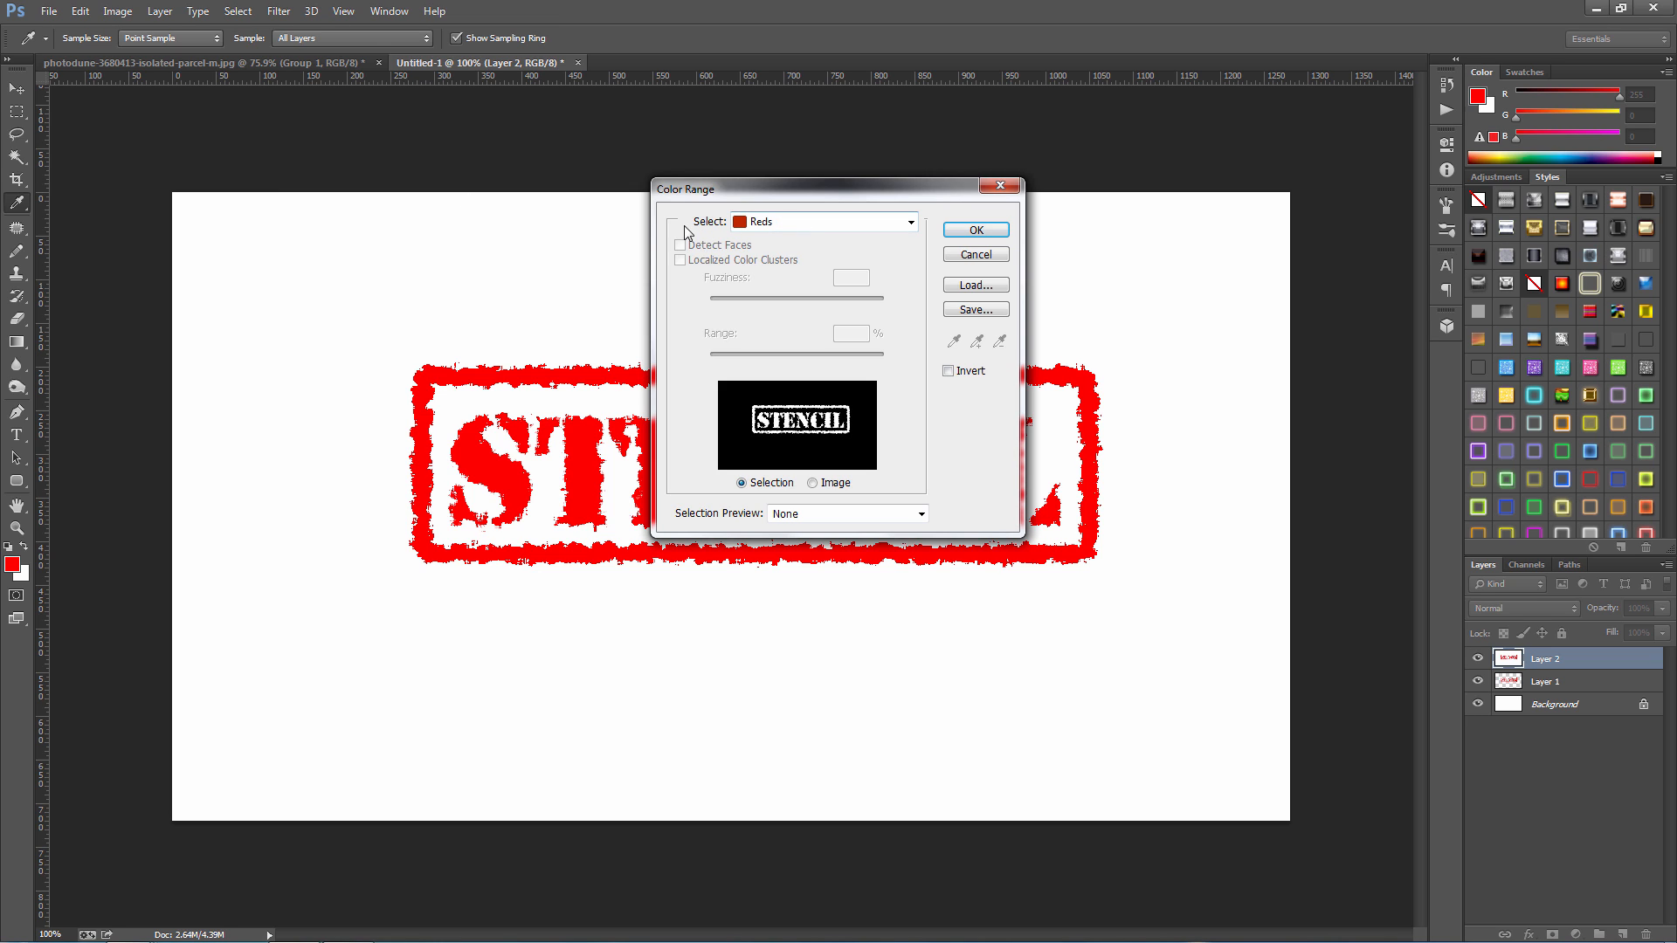
{"action": "left_click", "coordinate": [800, 223]}
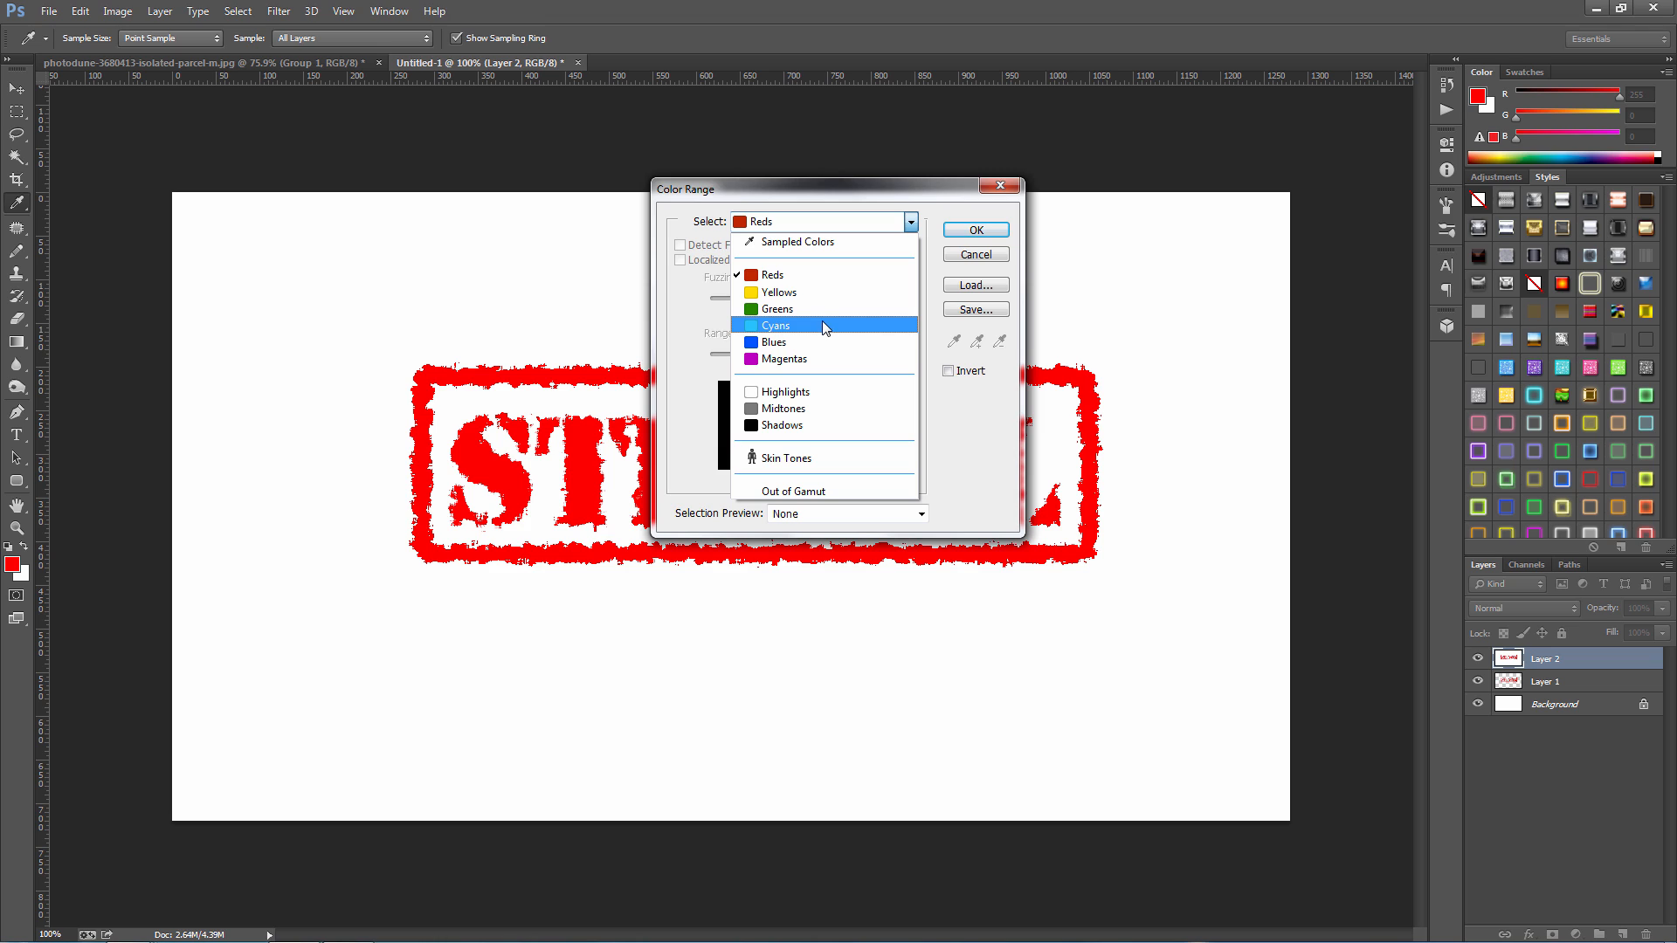
{"action": "left_click", "coordinate": [911, 224]}
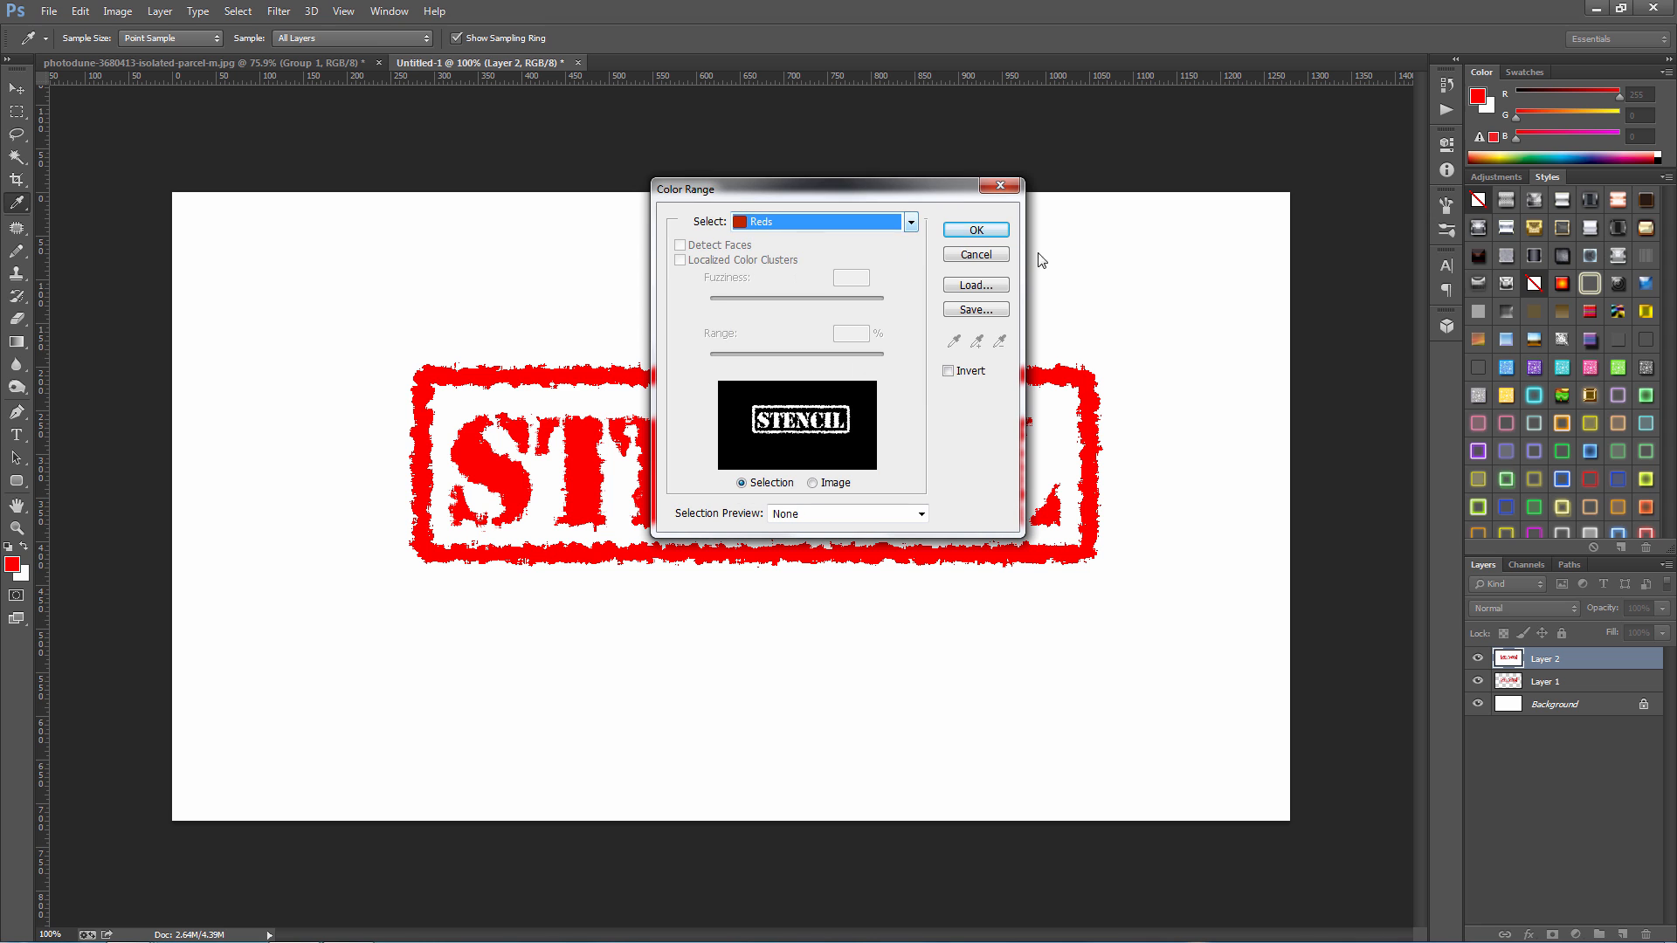
{"action": "left_click", "coordinate": [974, 230]}
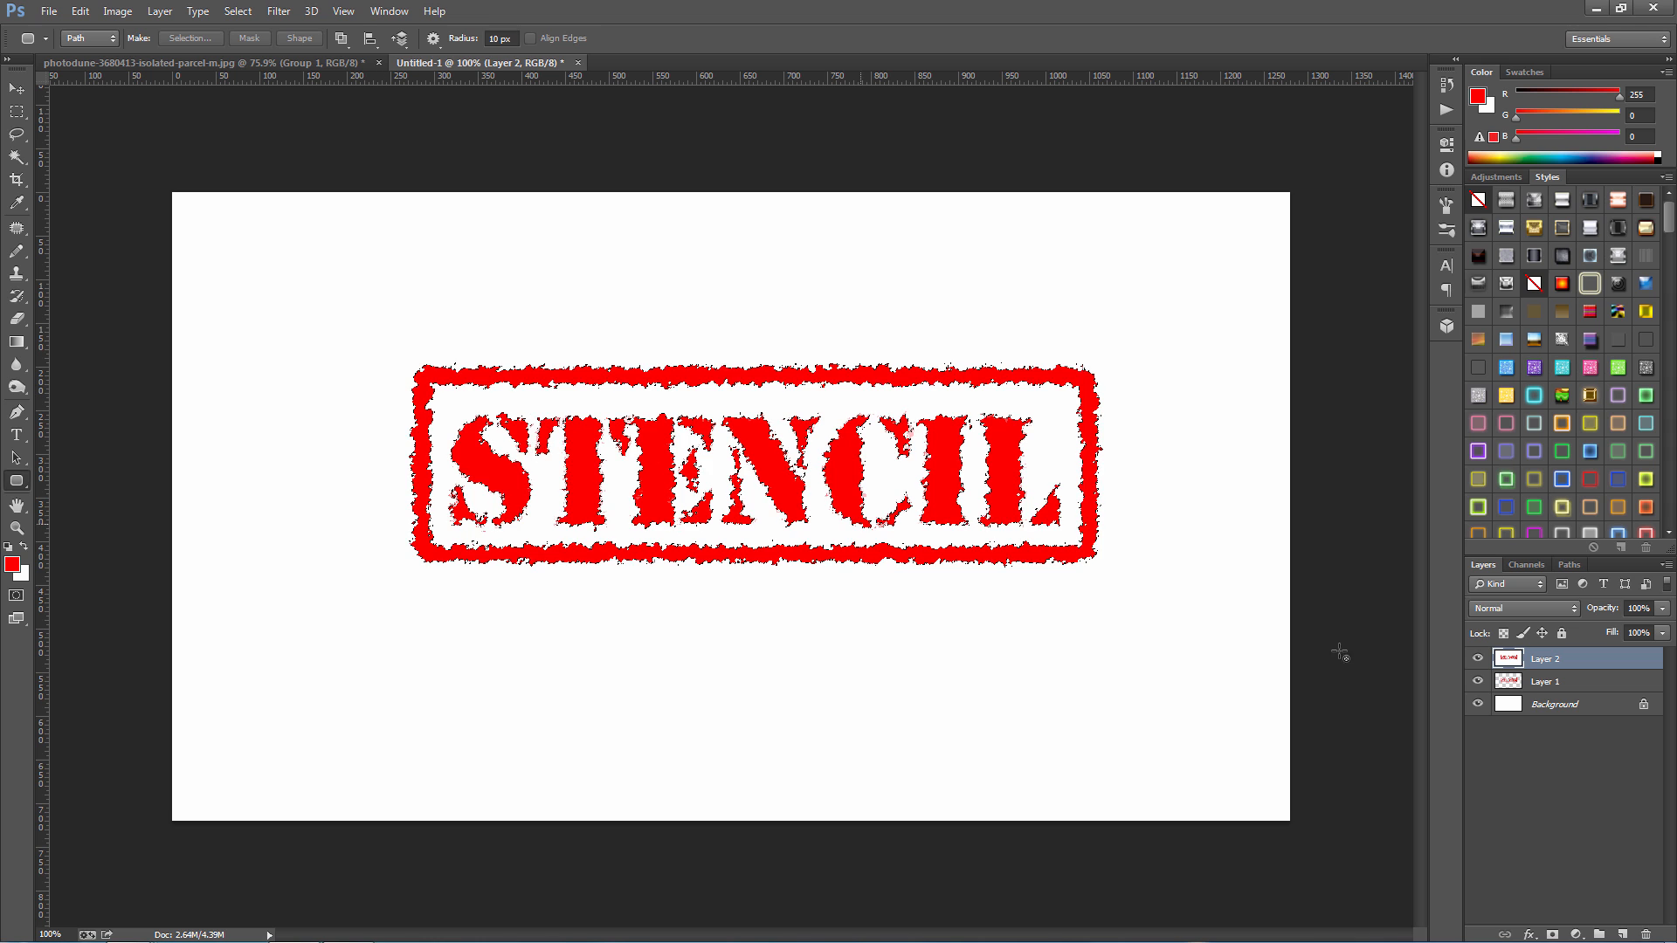
Step: Add a layer mask to Layer 1 from the red selection, and delete the spattered Layer 2
{"action": "left_click", "coordinate": [1479, 659]}
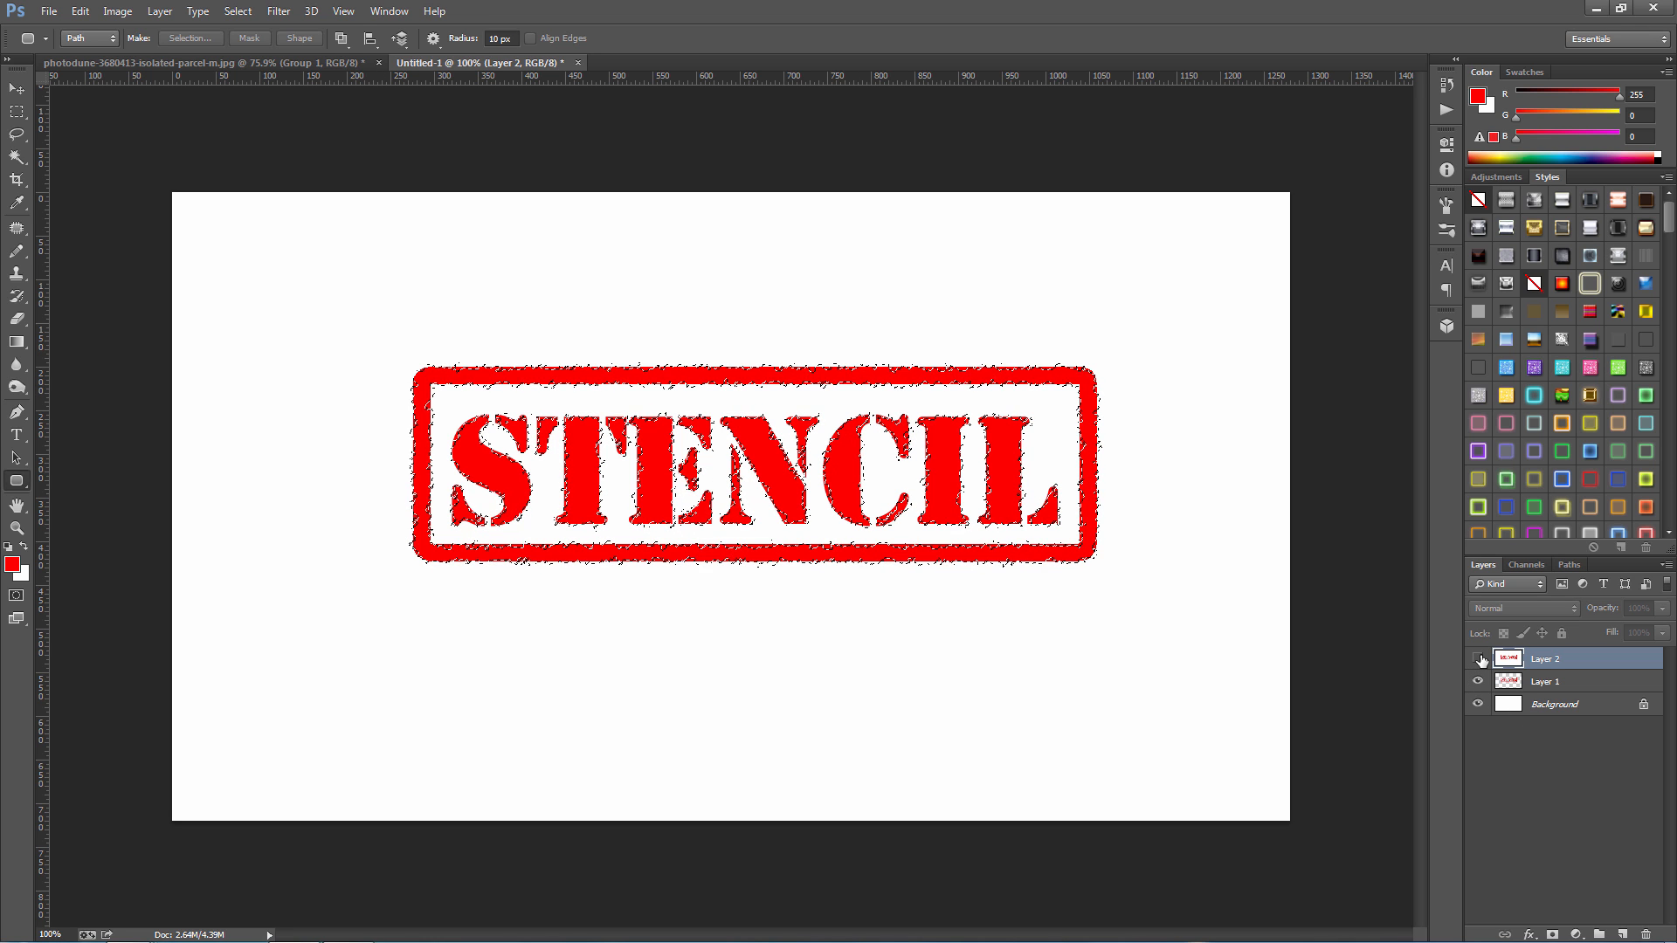
{"action": "left_click", "coordinate": [1564, 683]}
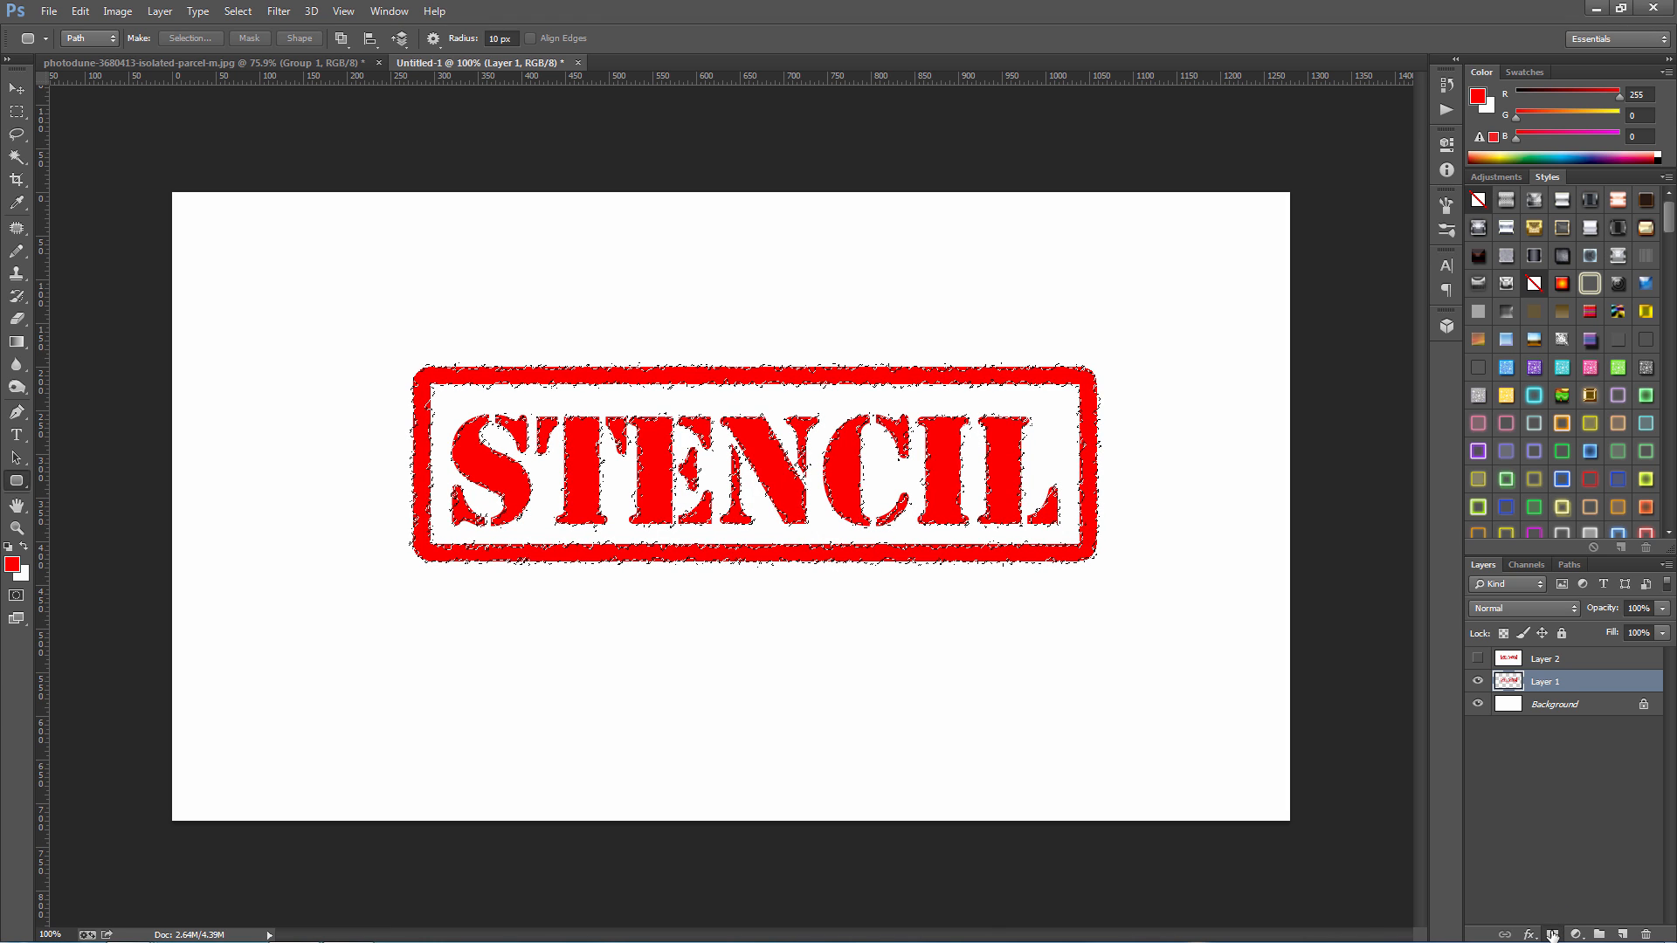
{"action": "left_click", "coordinate": [1552, 935]}
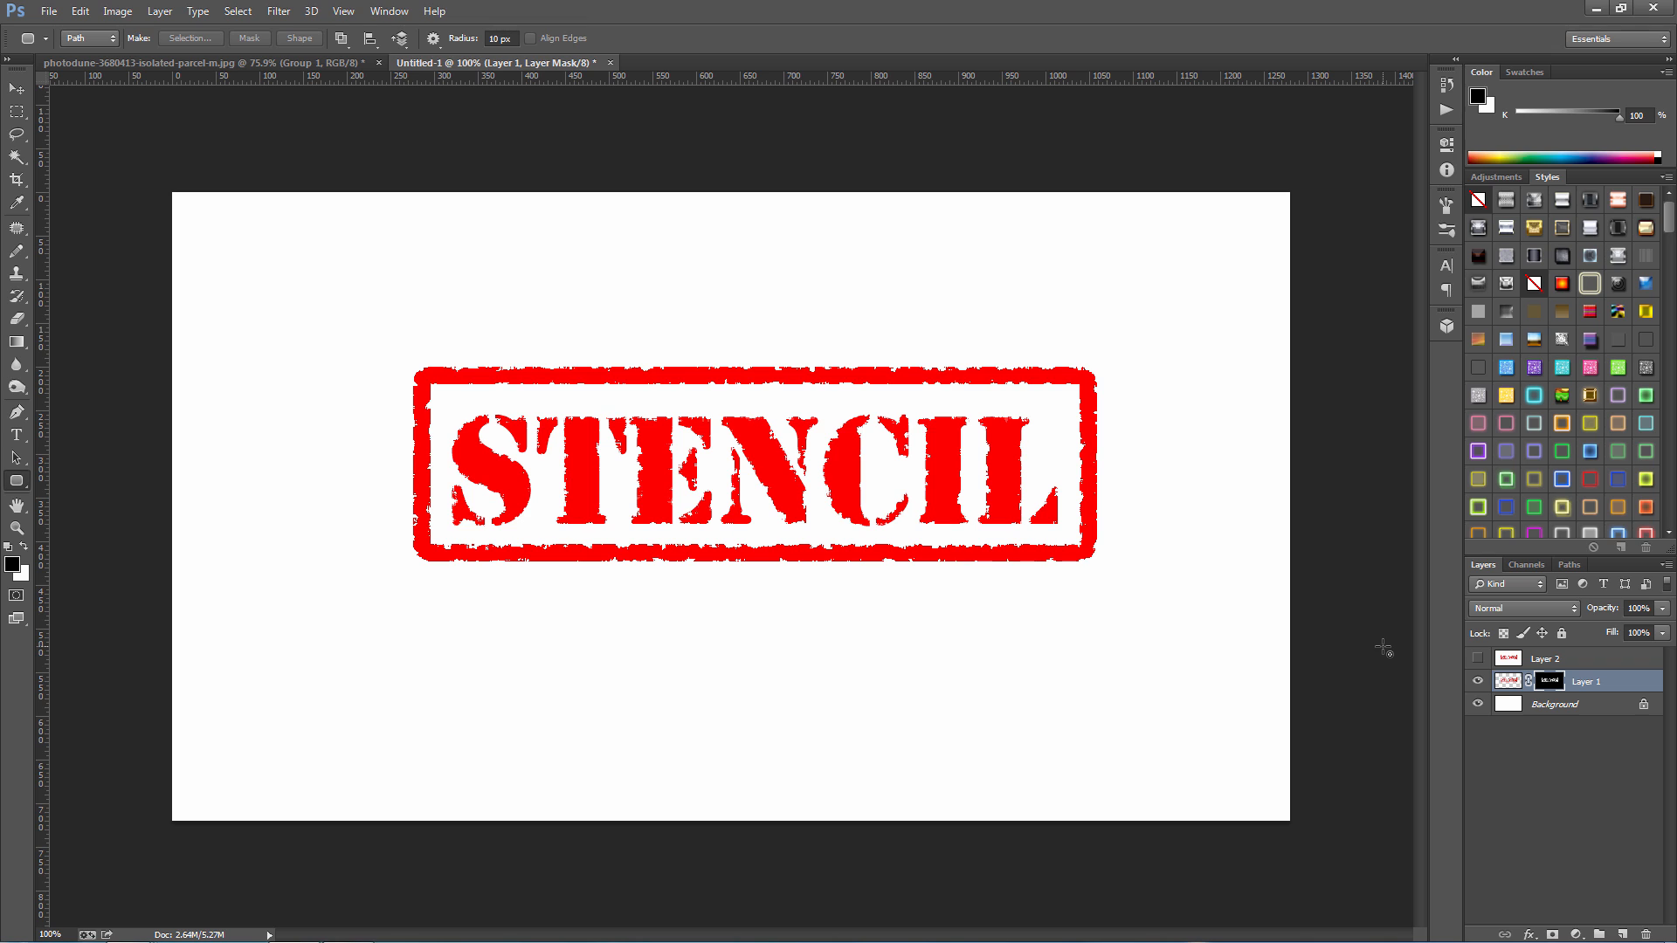
{"action": "left_click", "coordinate": [1577, 664]}
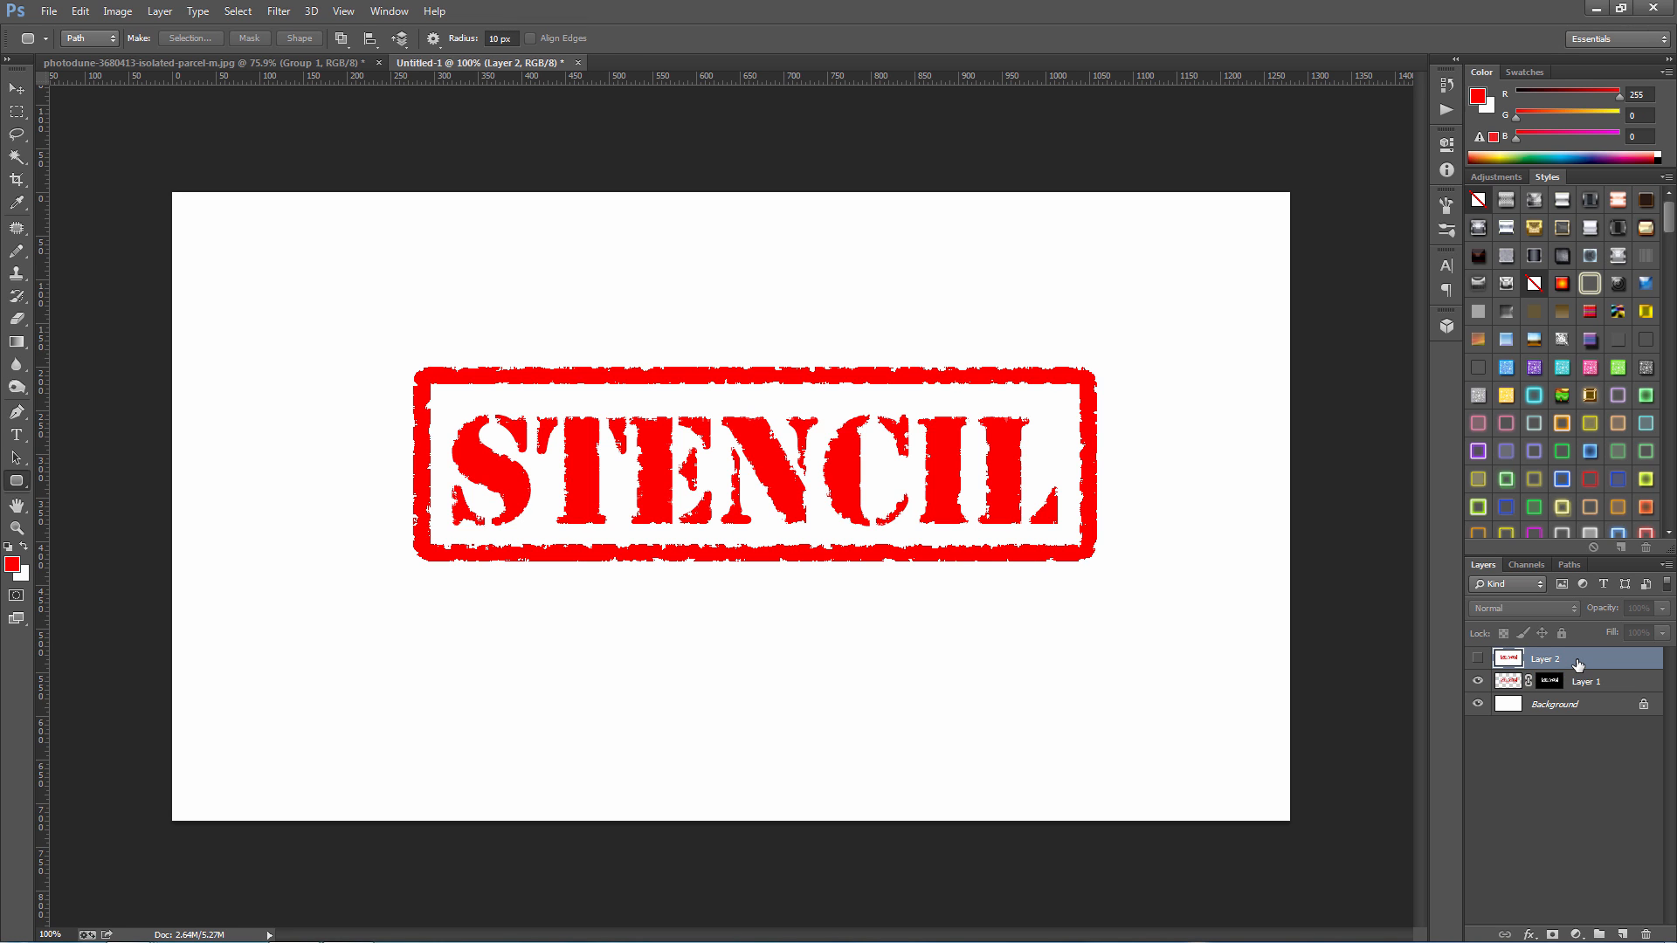
{"action": "key", "text": "Delete"}
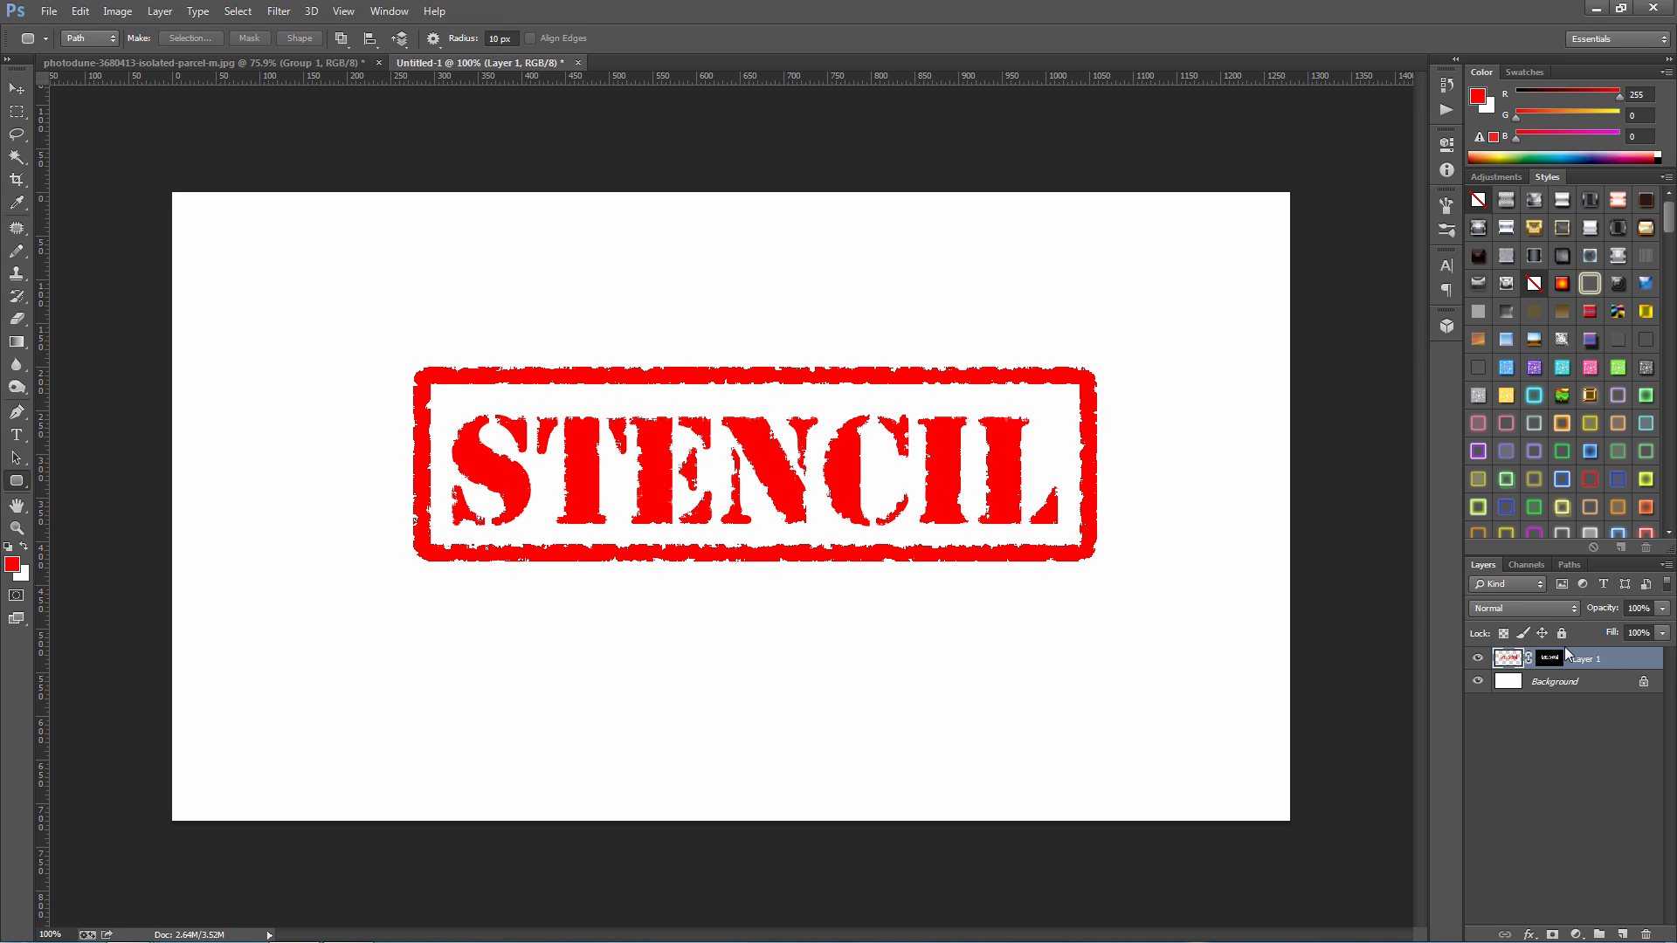
Step: Stamp scratches across the artwork on Layer 1's mask in black, using the Pencil with the 2500 px Heavy Scratches 4 brush
{"action": "left_click", "coordinate": [17, 252]}
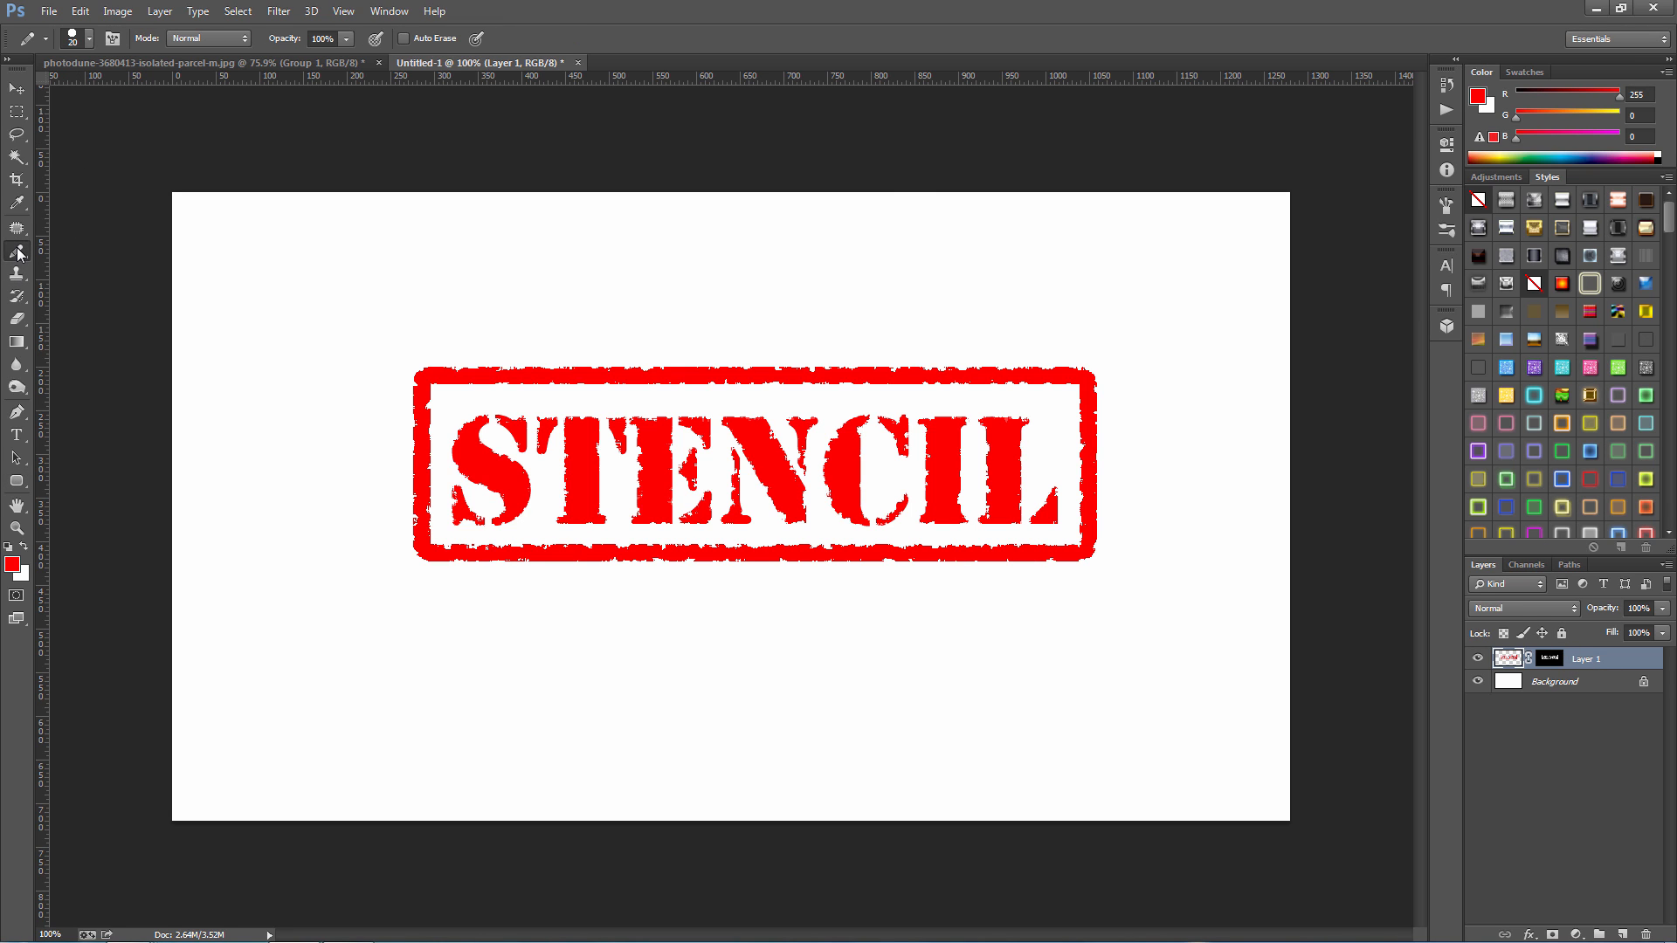
{"action": "left_click", "coordinate": [90, 38]}
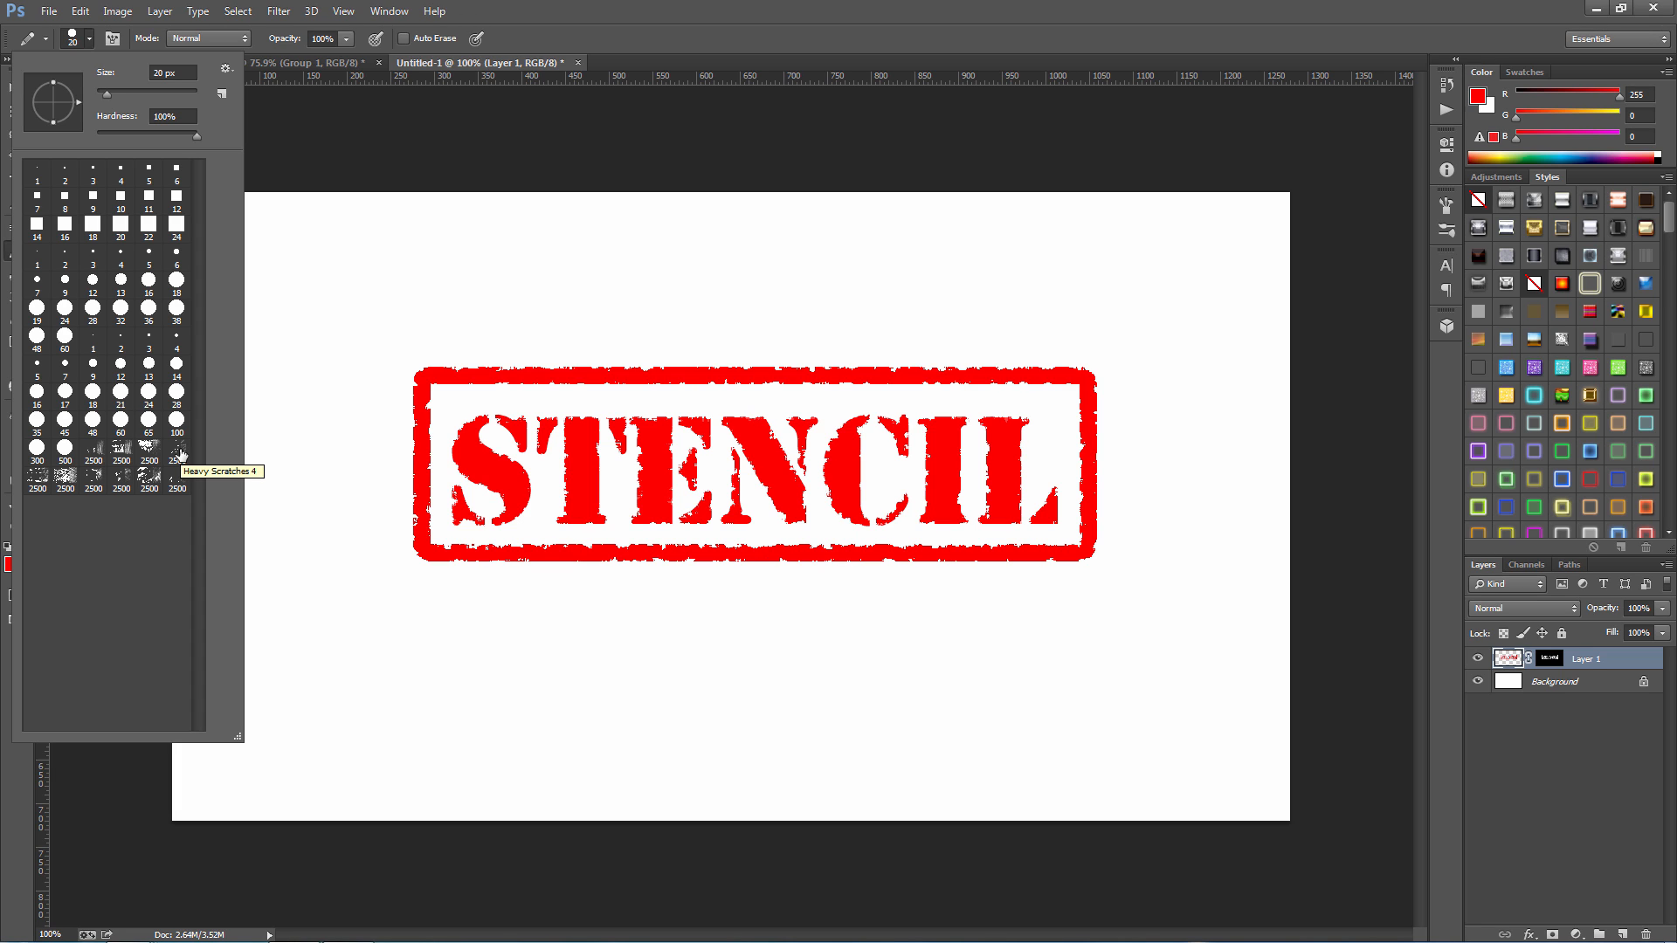
{"action": "left_click", "coordinate": [180, 453]}
{"action": "left_click", "coordinate": [90, 40]}
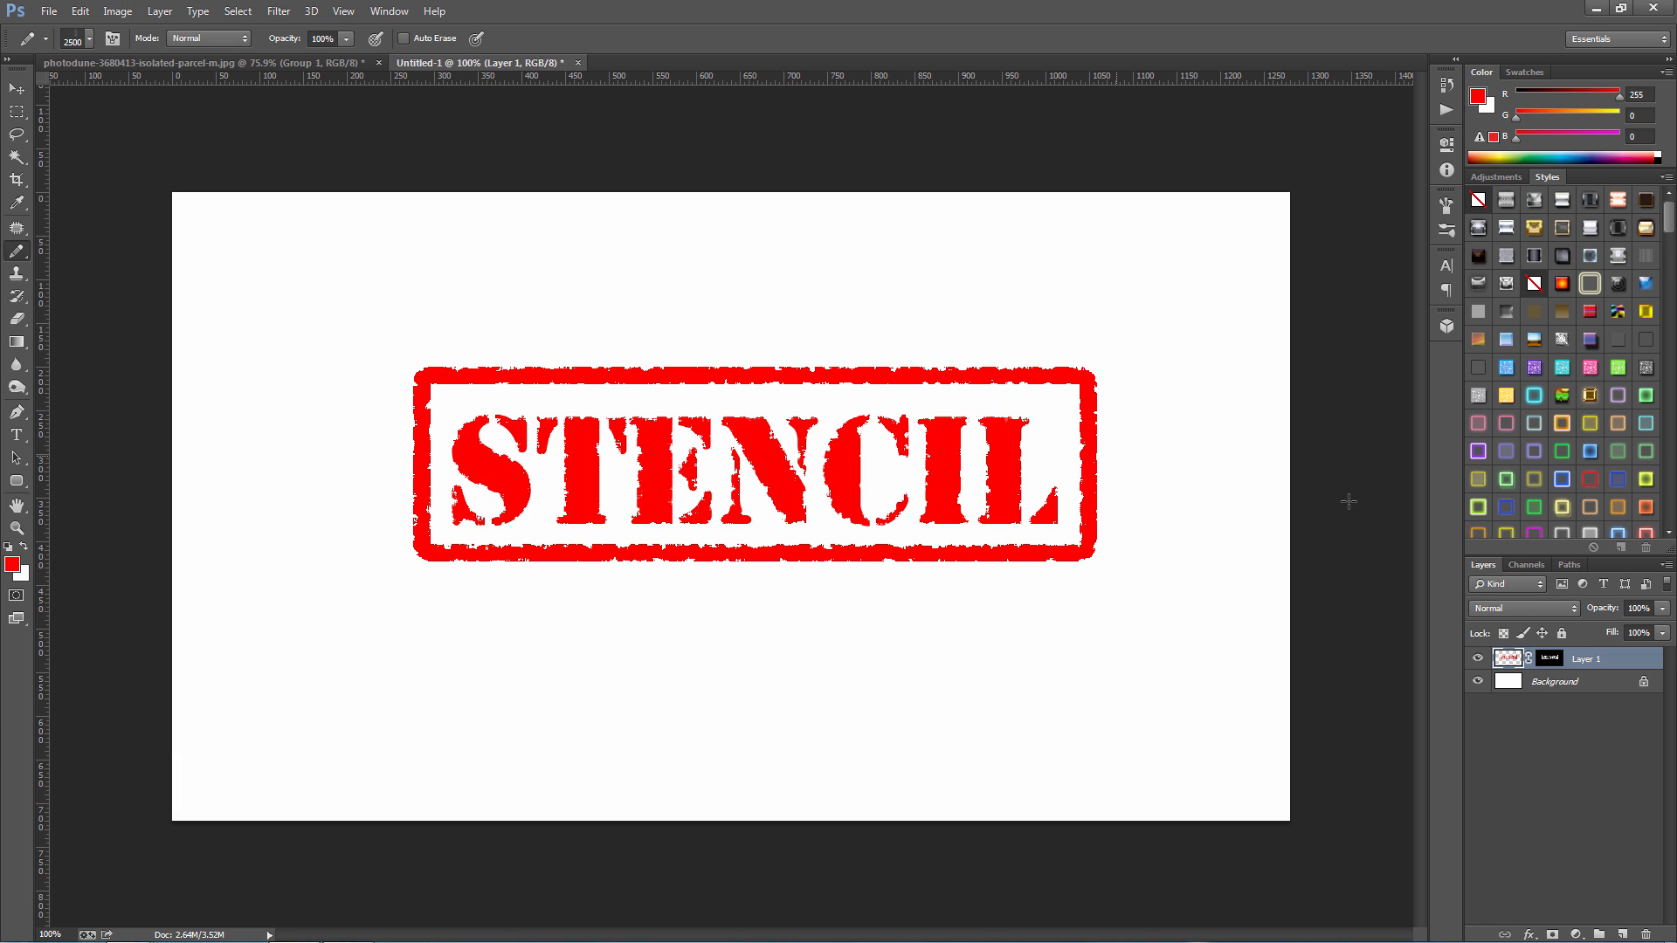
{"action": "left_click", "coordinate": [1551, 659]}
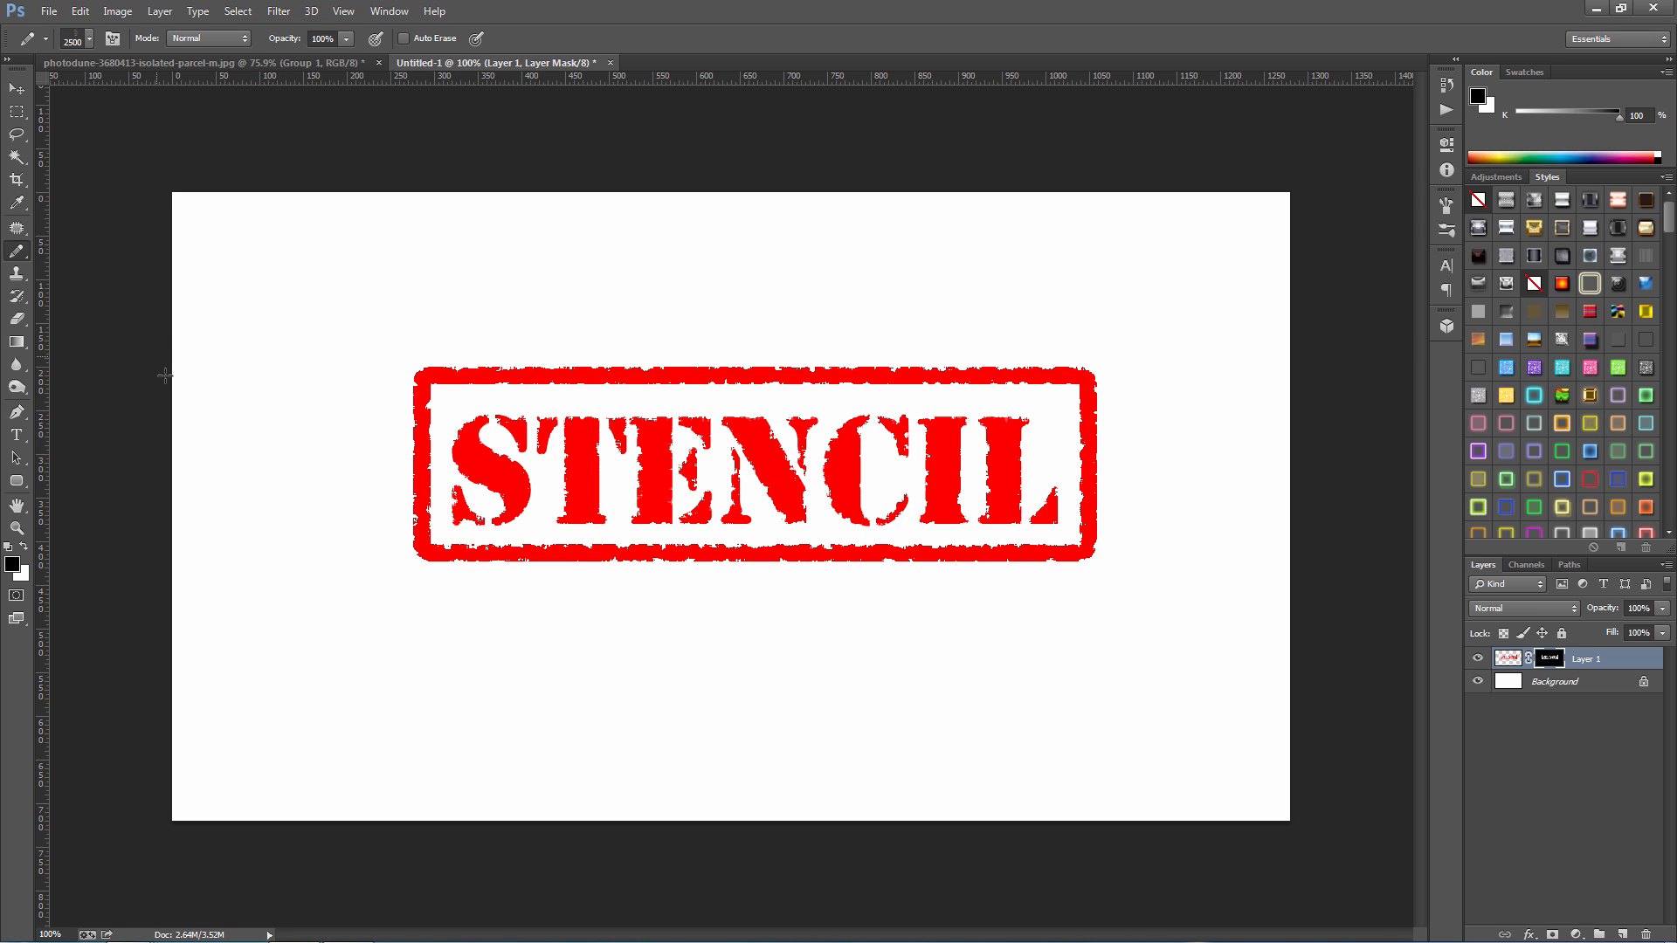
{"action": "left_click", "coordinate": [328, 502]}
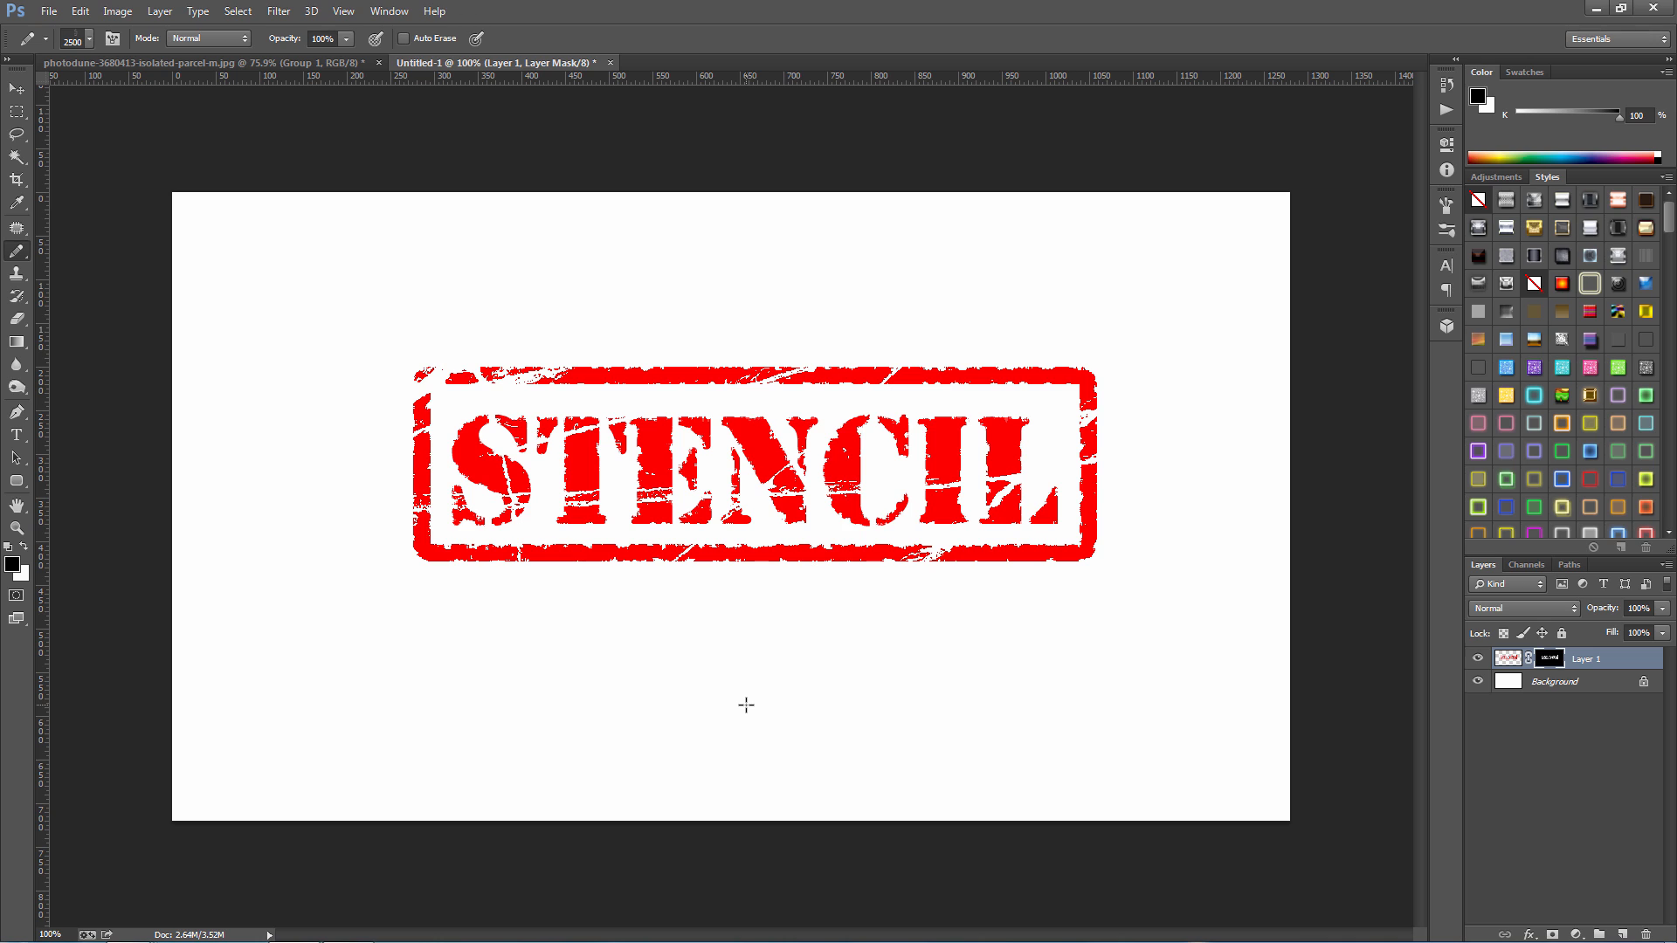
Step: Stamp all visible layers into a new layer, and select all its red areas using the Magic Wand and Similar
{"action": "key", "text": "ctrl+shift+alt+e"}
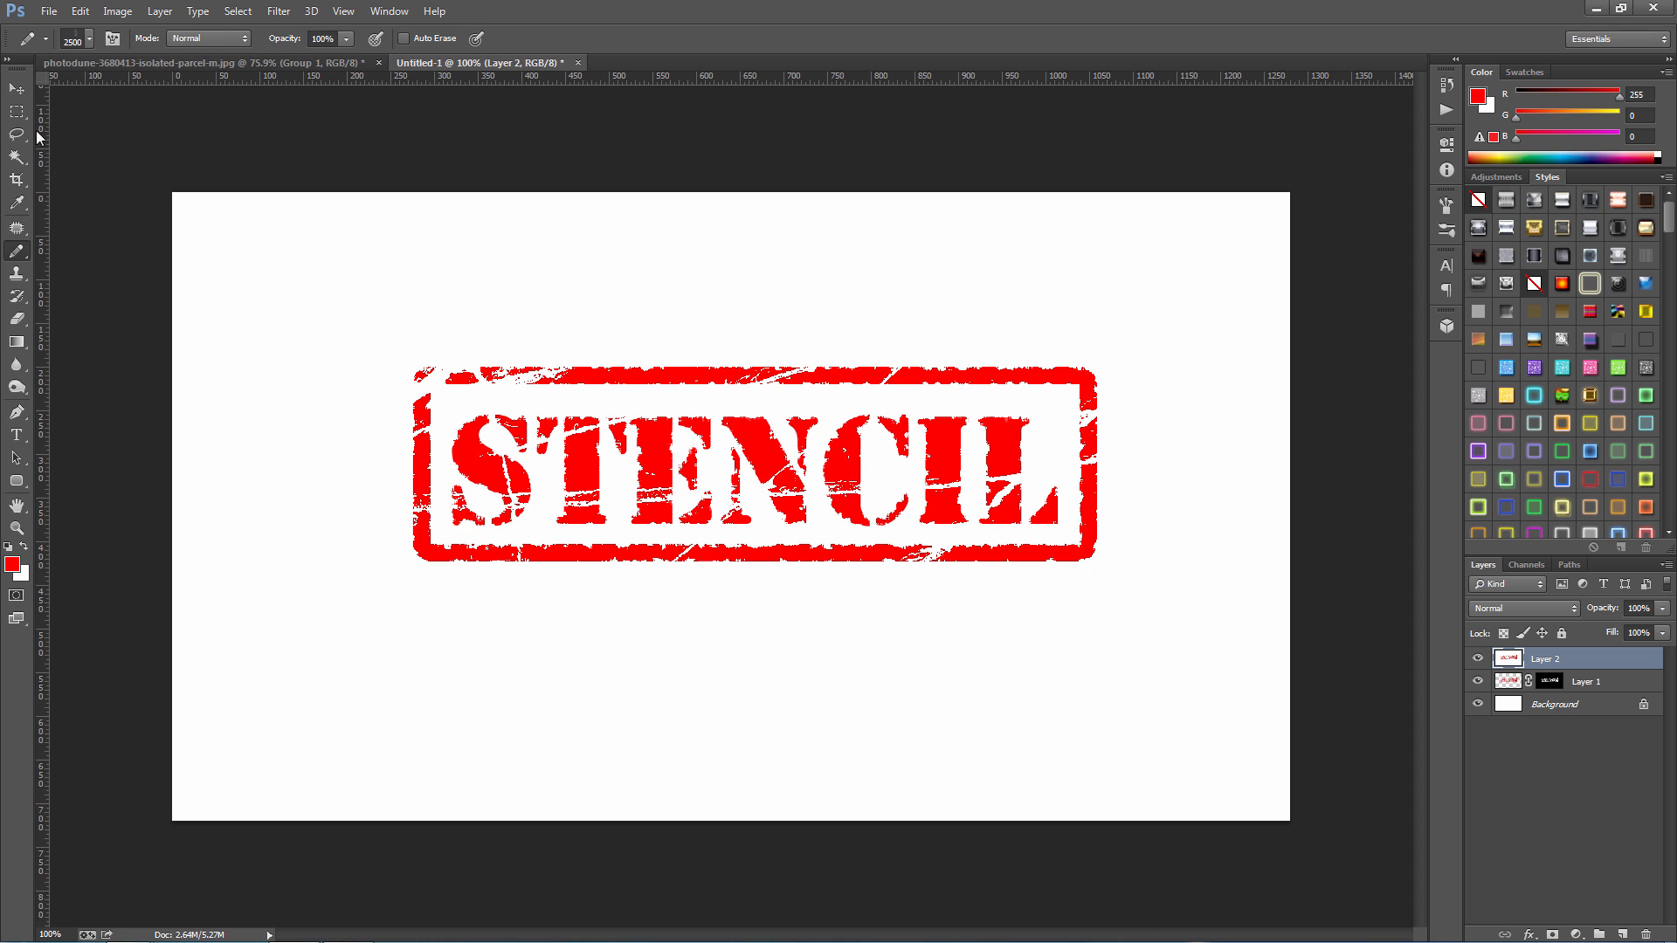
{"action": "left_click", "coordinate": [13, 157]}
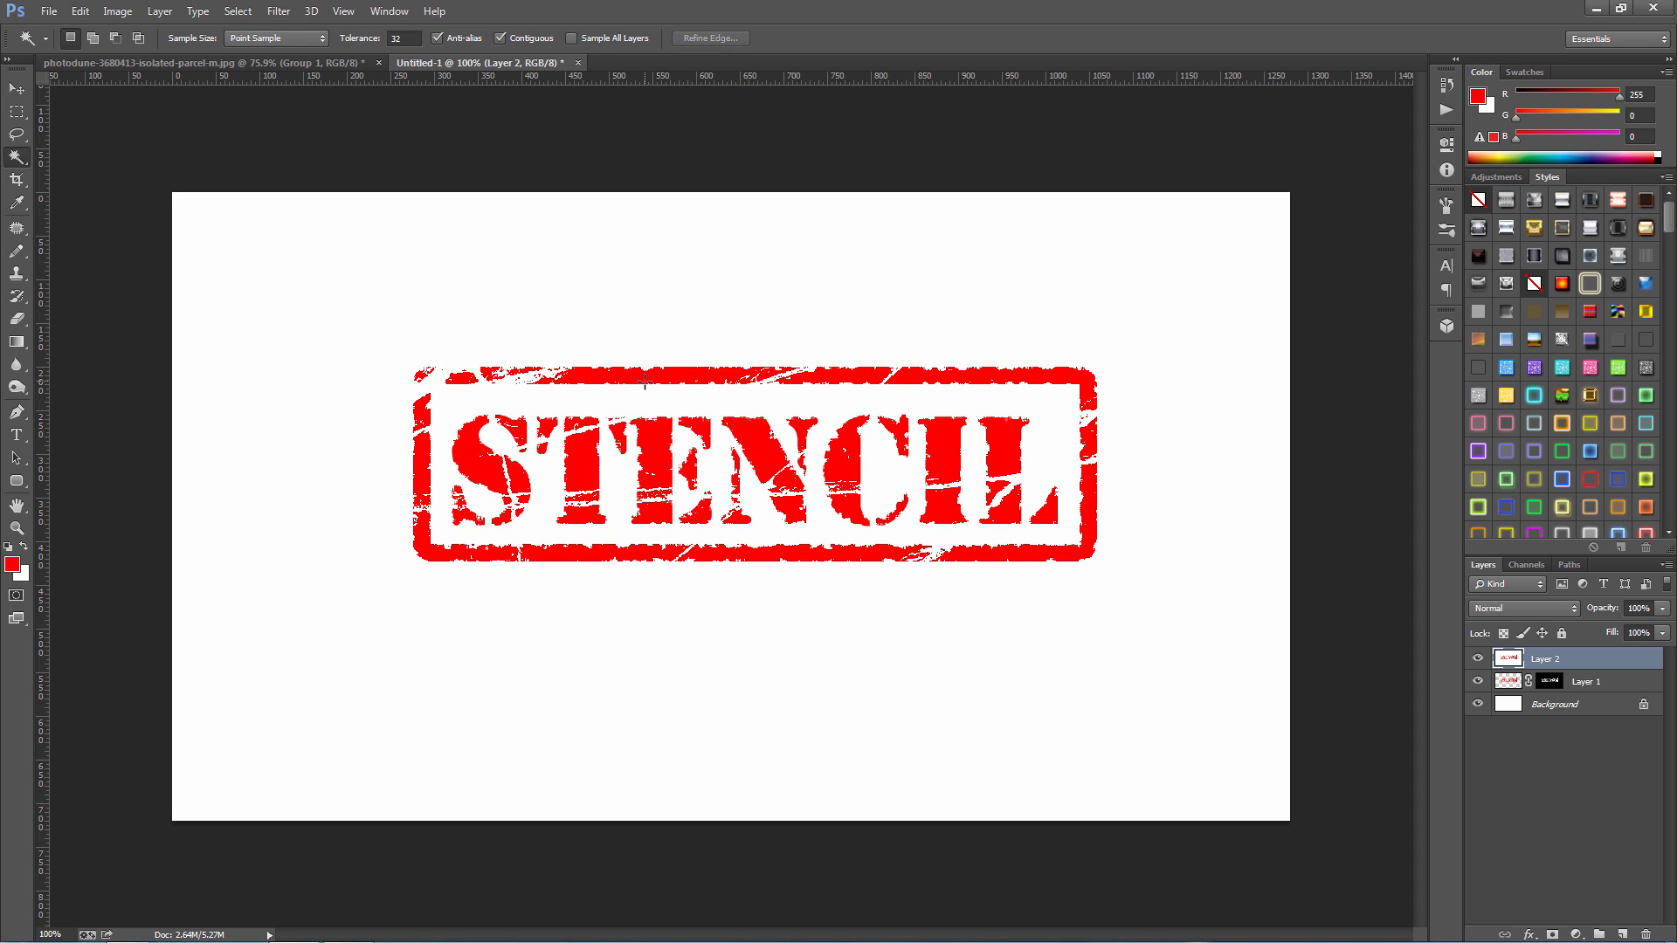
{"action": "left_click", "coordinate": [594, 386]}
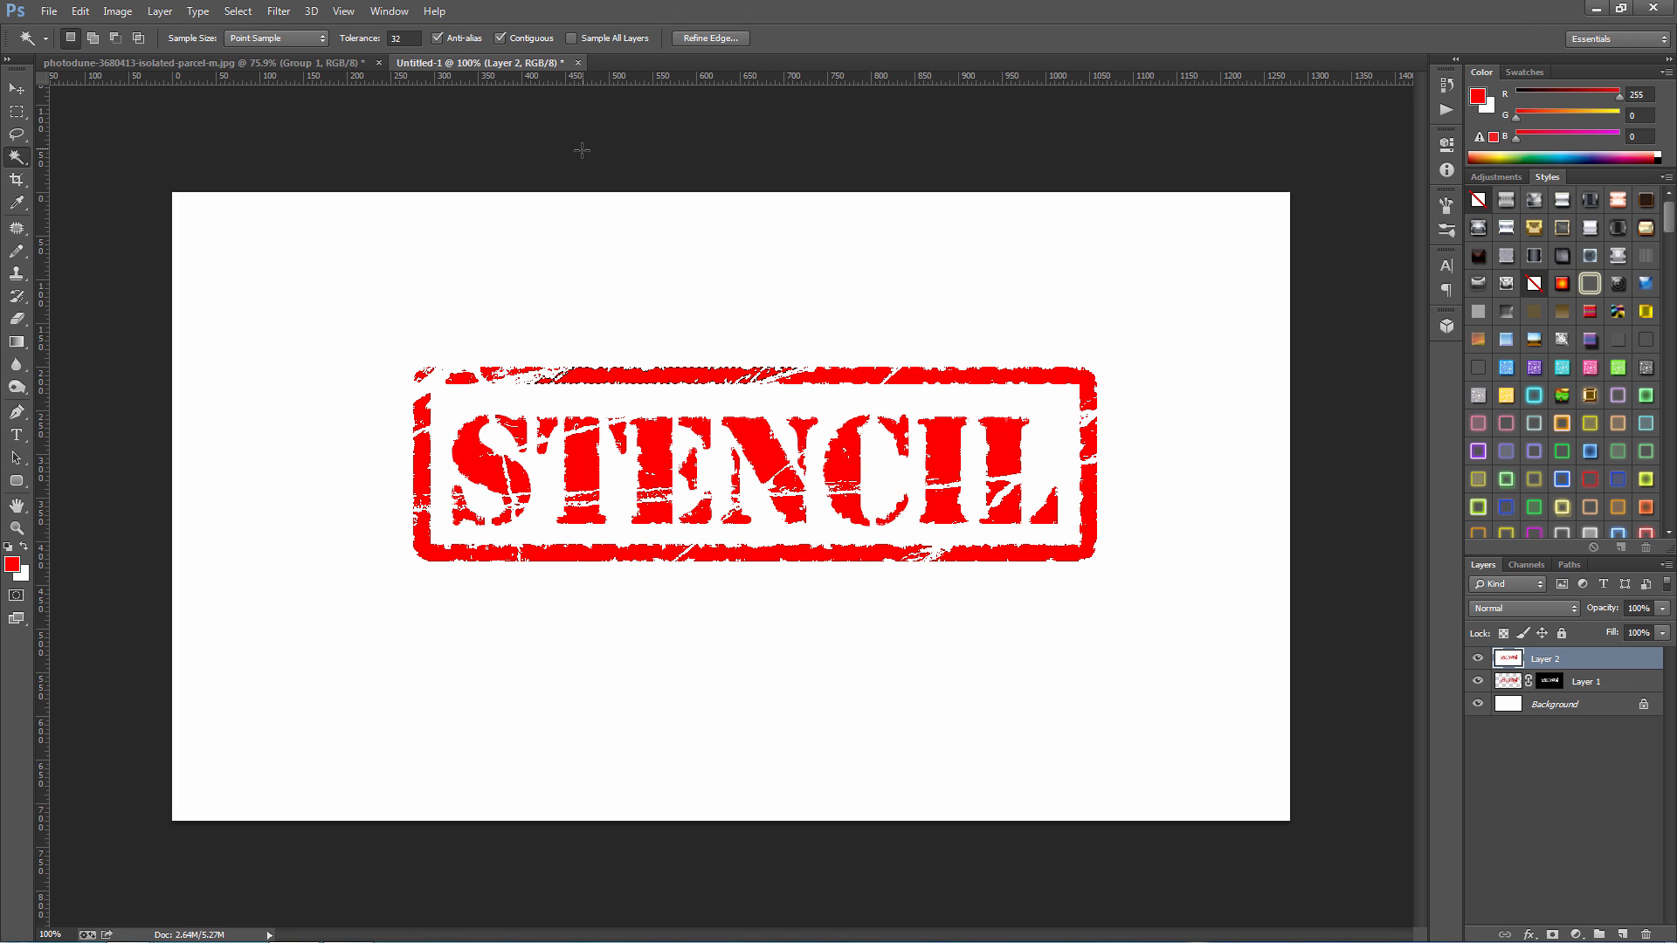
{"action": "left_click", "coordinate": [238, 13]}
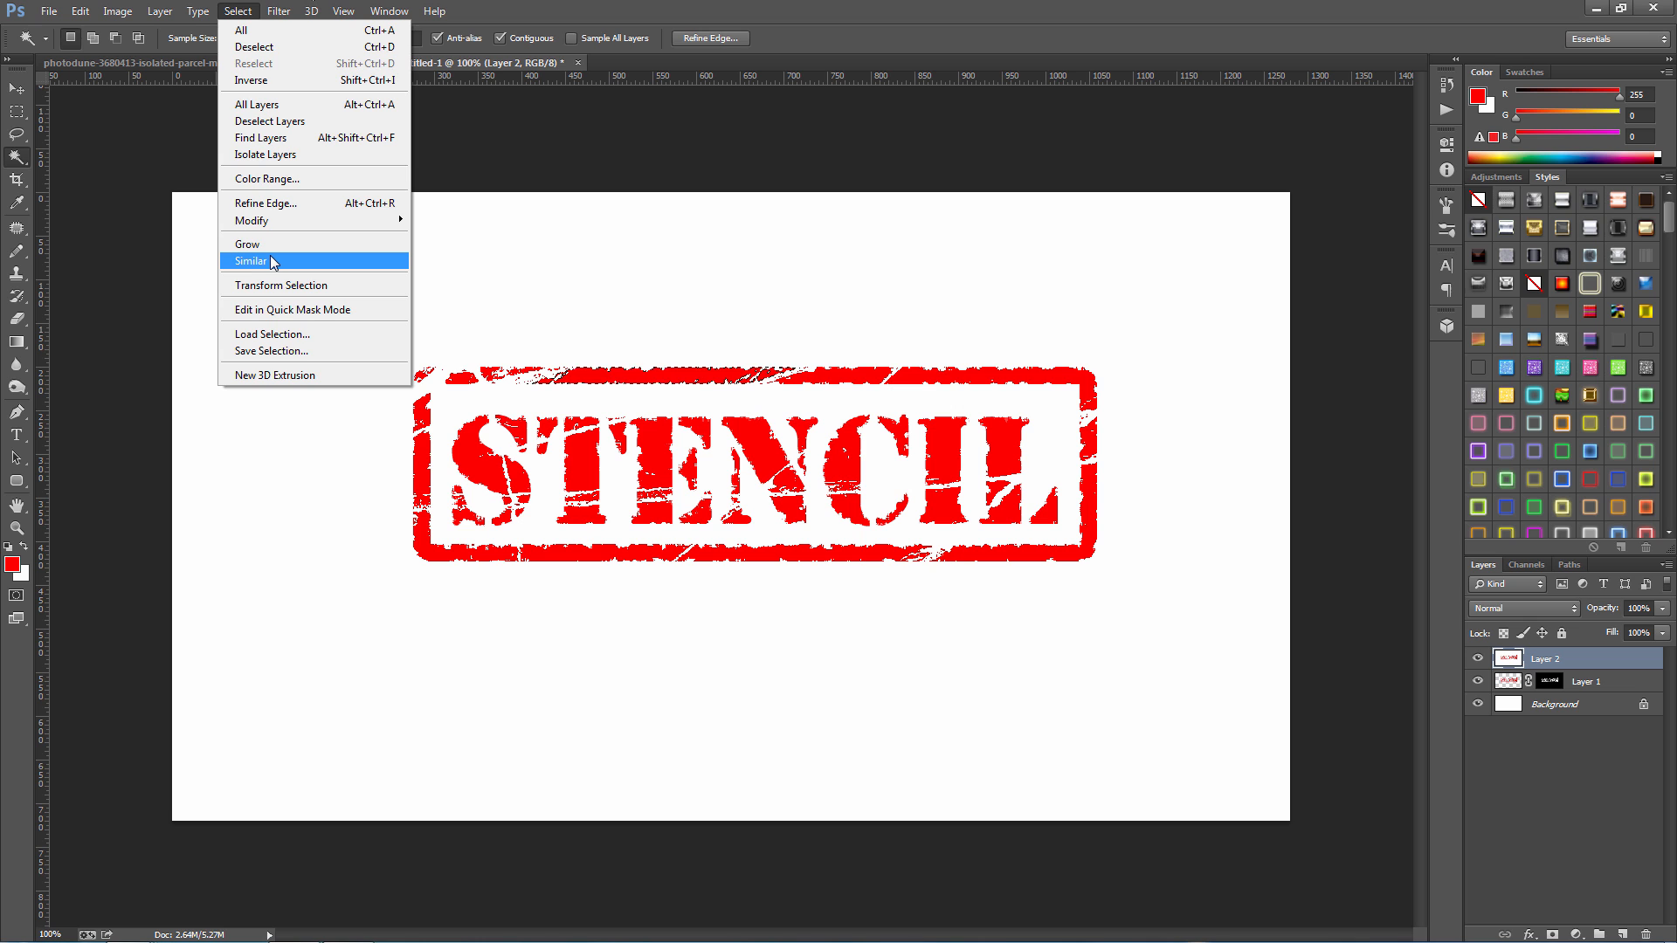
{"action": "left_click", "coordinate": [271, 260]}
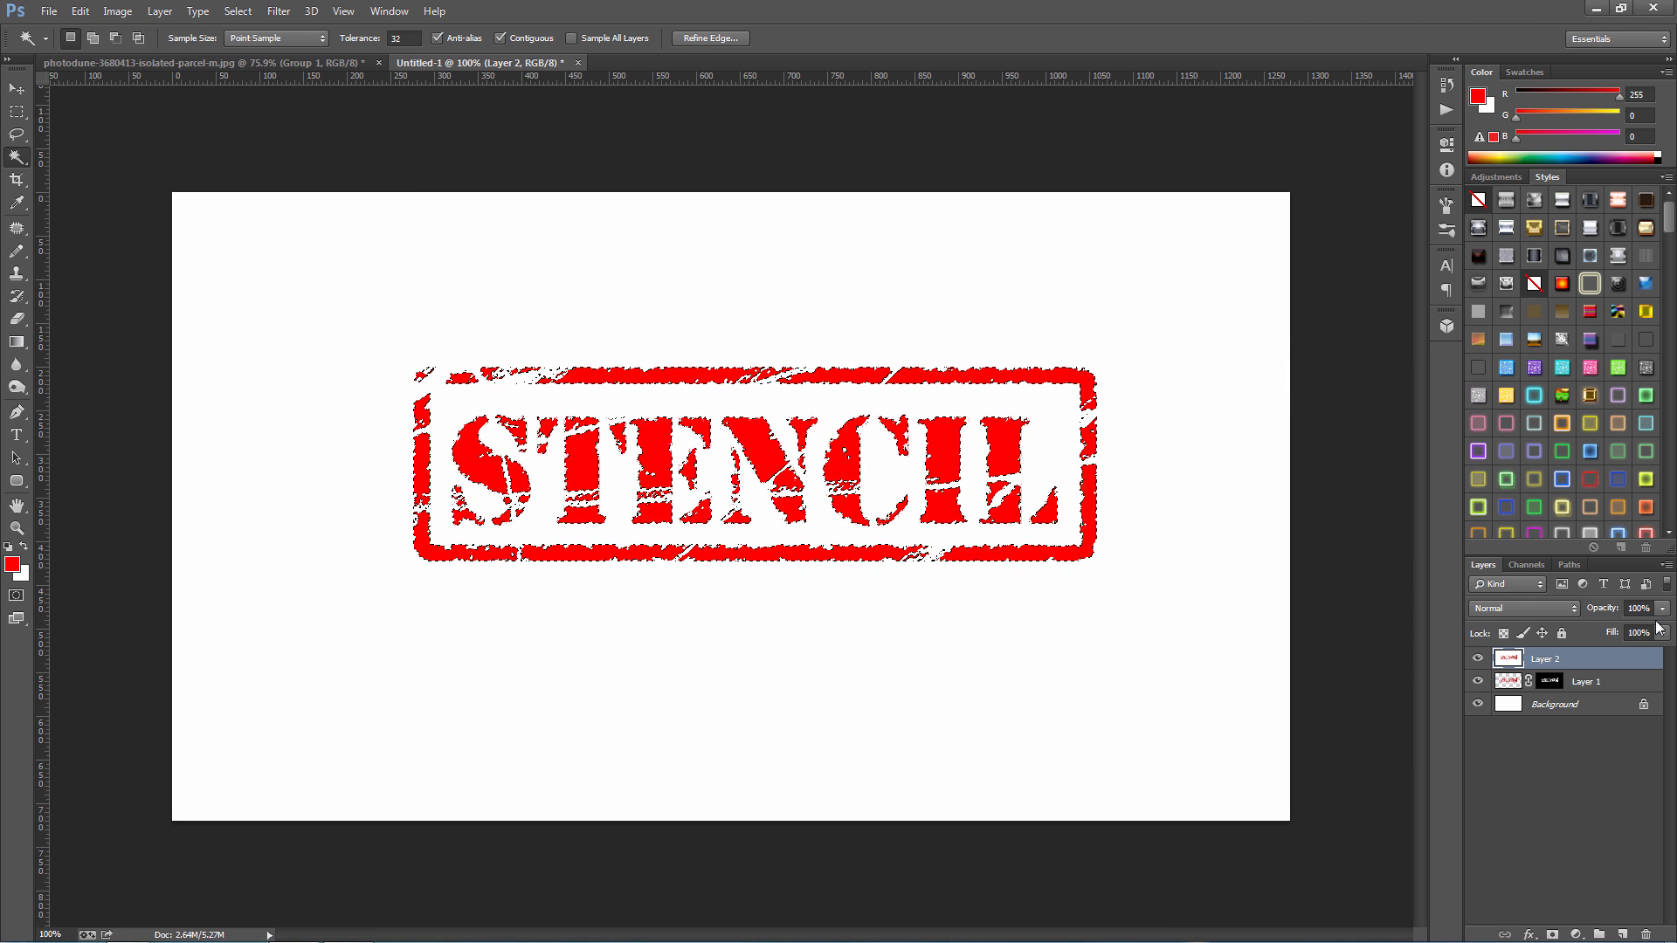
Step: Fill the selection with the red foreground color on a new layer, and deselect
{"action": "left_click", "coordinate": [1624, 934]}
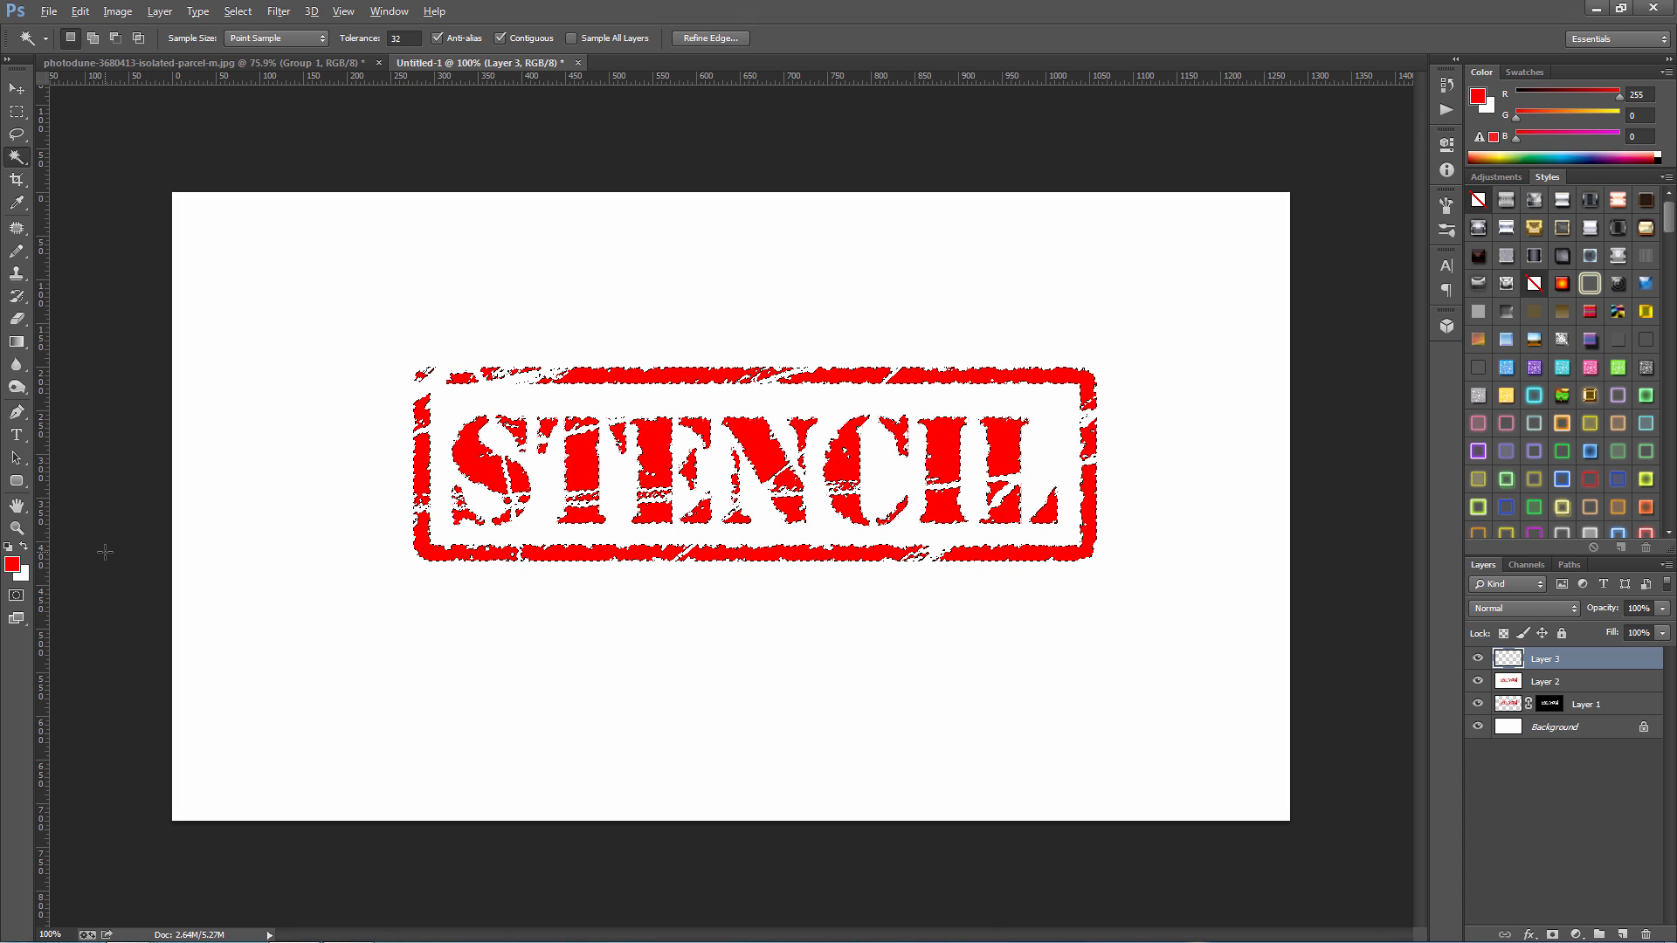
{"action": "key", "text": "alt"}
{"action": "key", "text": "alt+BackSpace"}
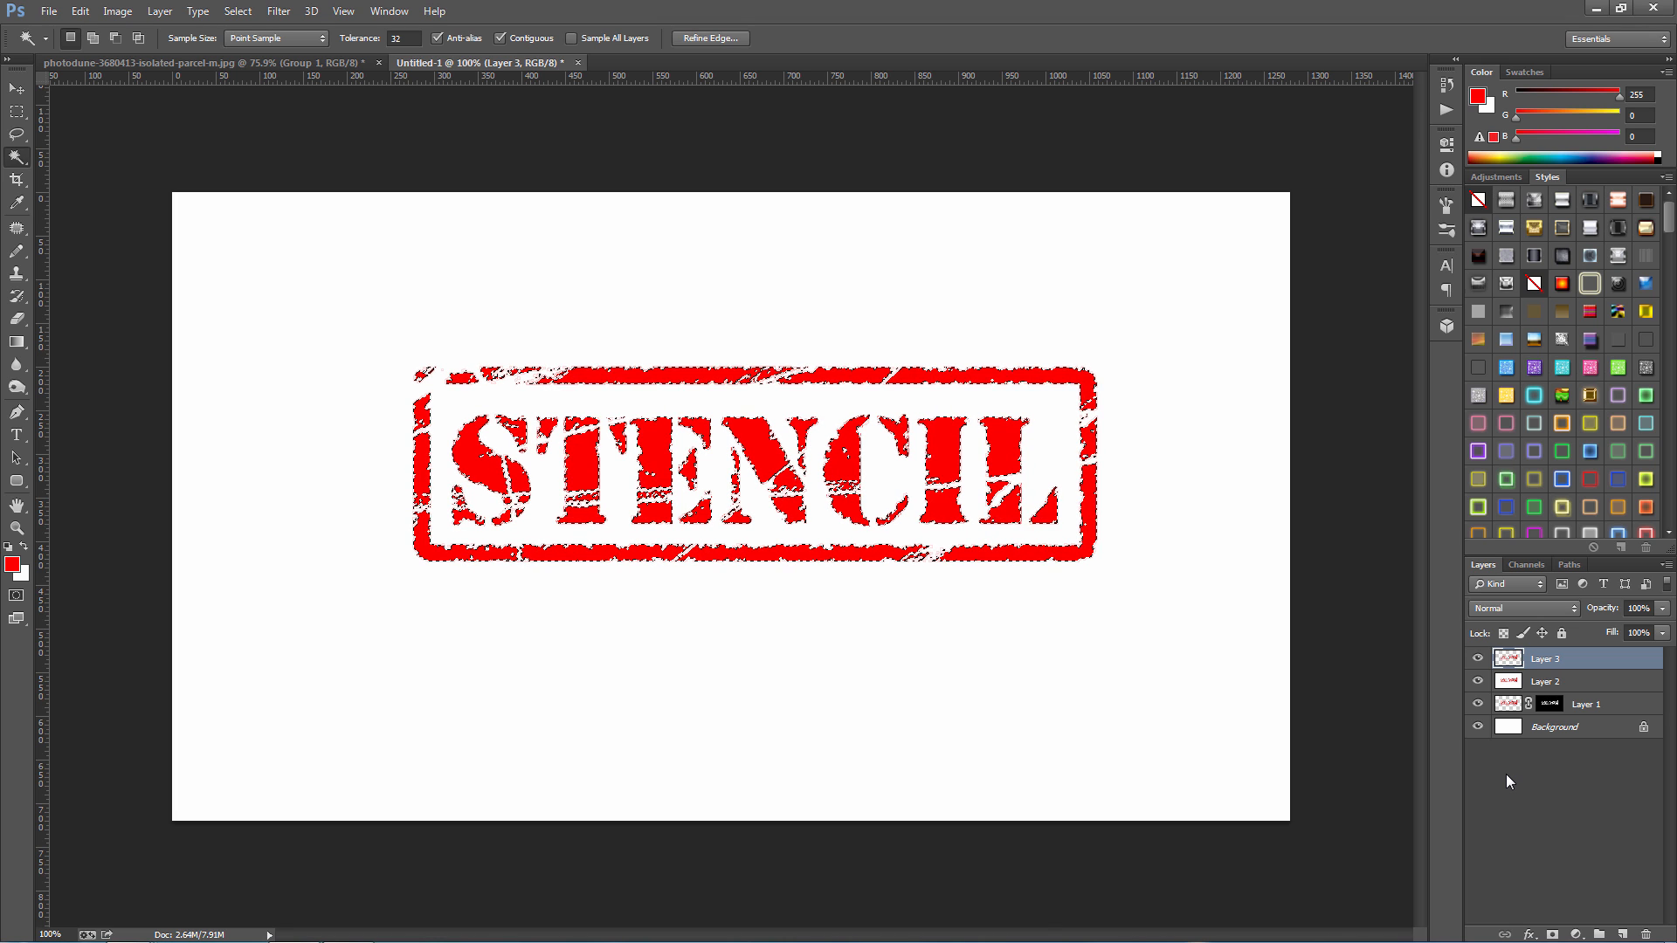
{"action": "key", "text": "ctrl+d"}
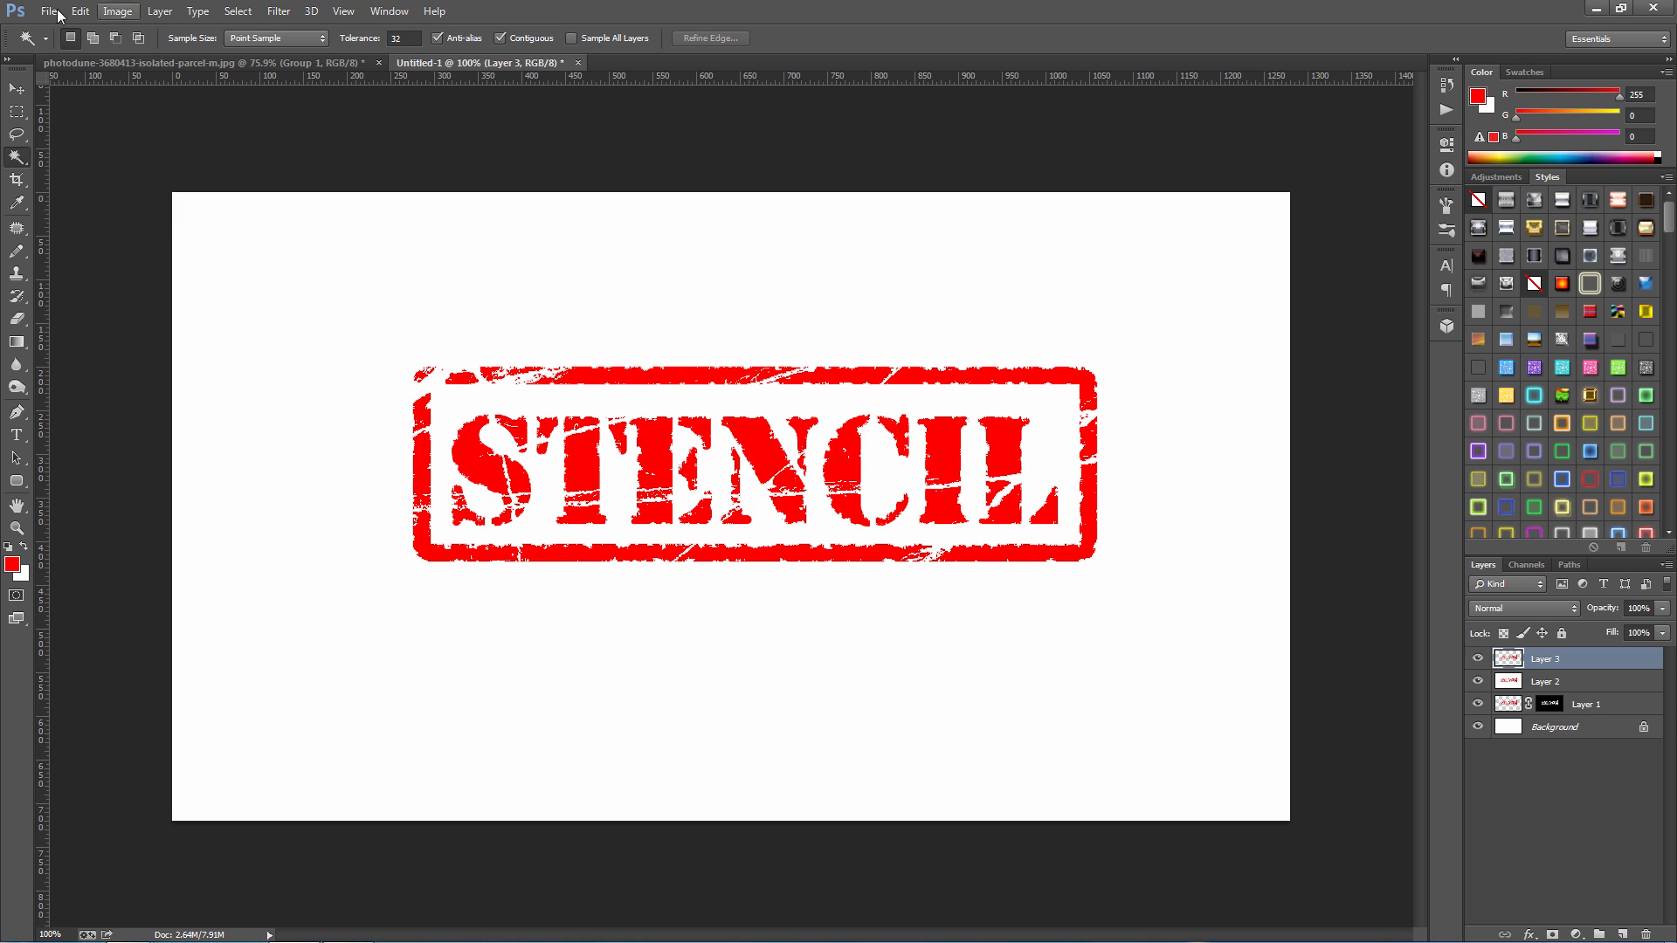
Step: Copy the red stamp layer into the isolated parcel photo document and set its blend mode to Multiply
{"action": "left_click", "coordinate": [17, 88]}
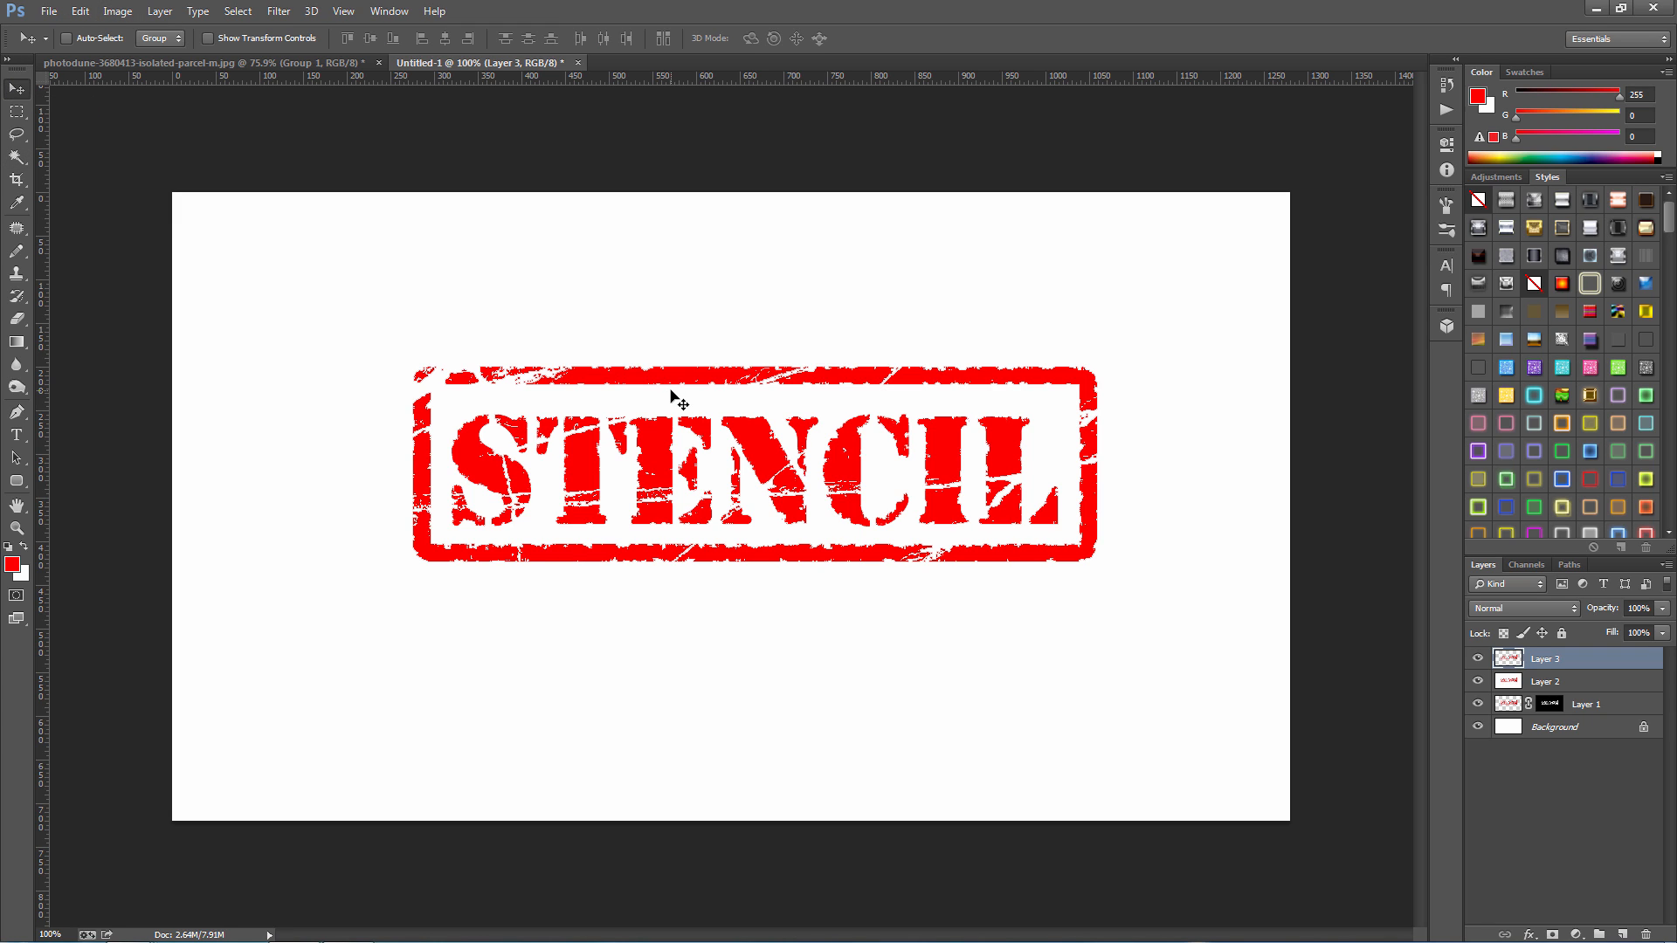
{"action": "left_click_drag", "start_coordinate": [675, 395], "coordinate": [791, 581]}
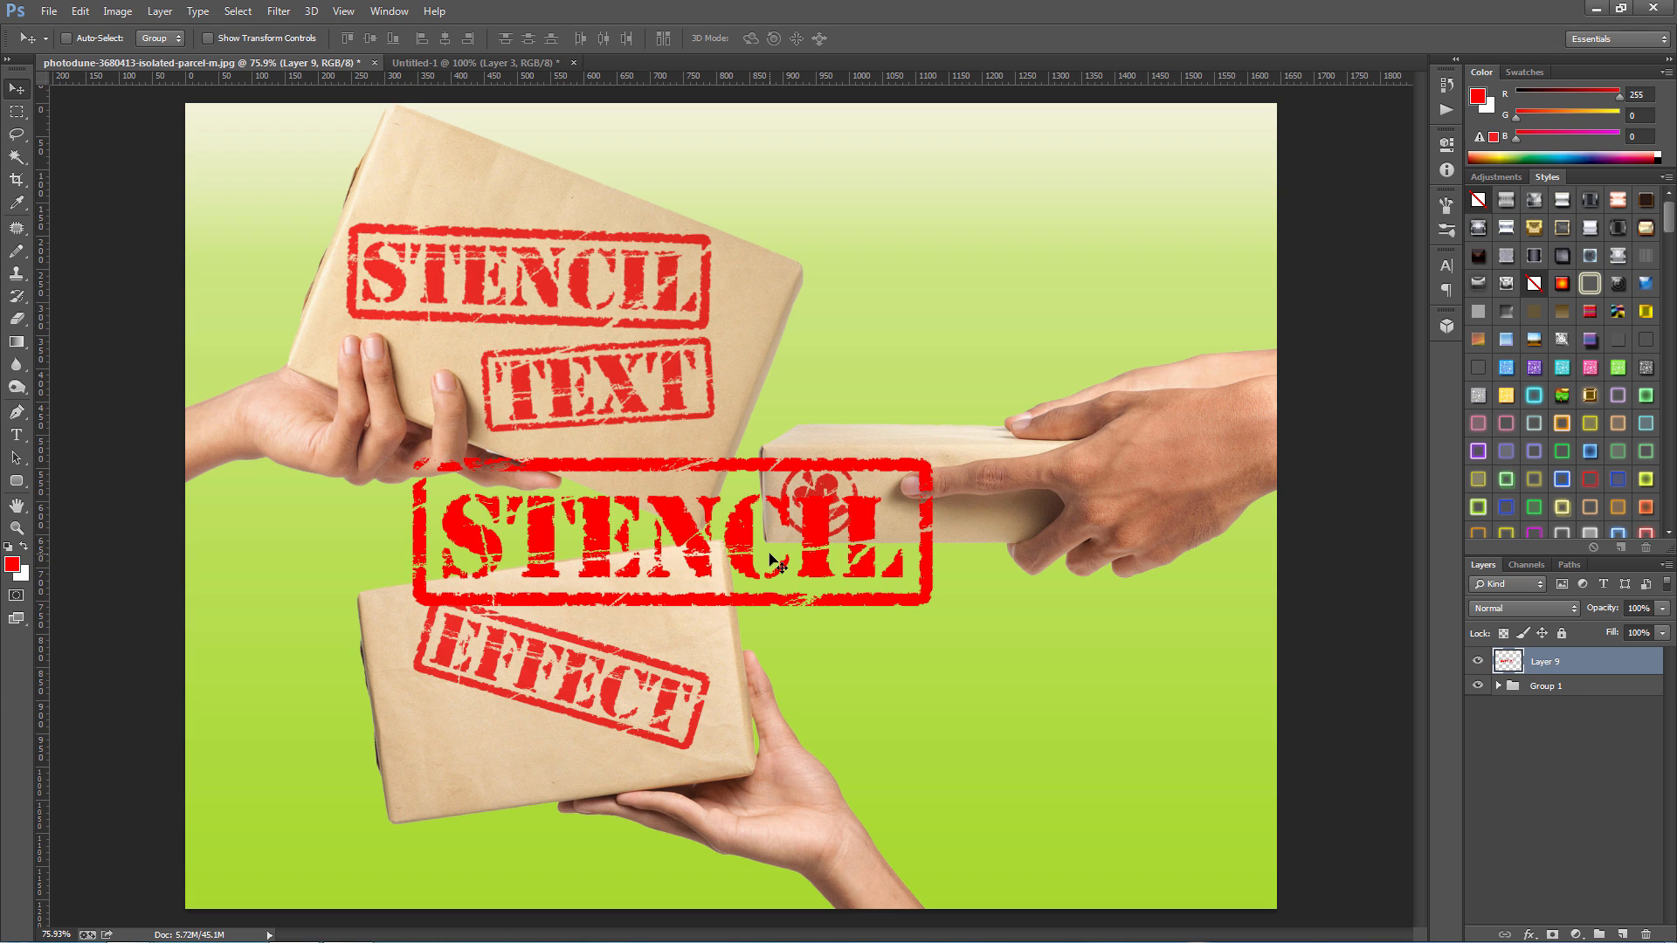
{"action": "left_click", "coordinate": [1497, 610]}
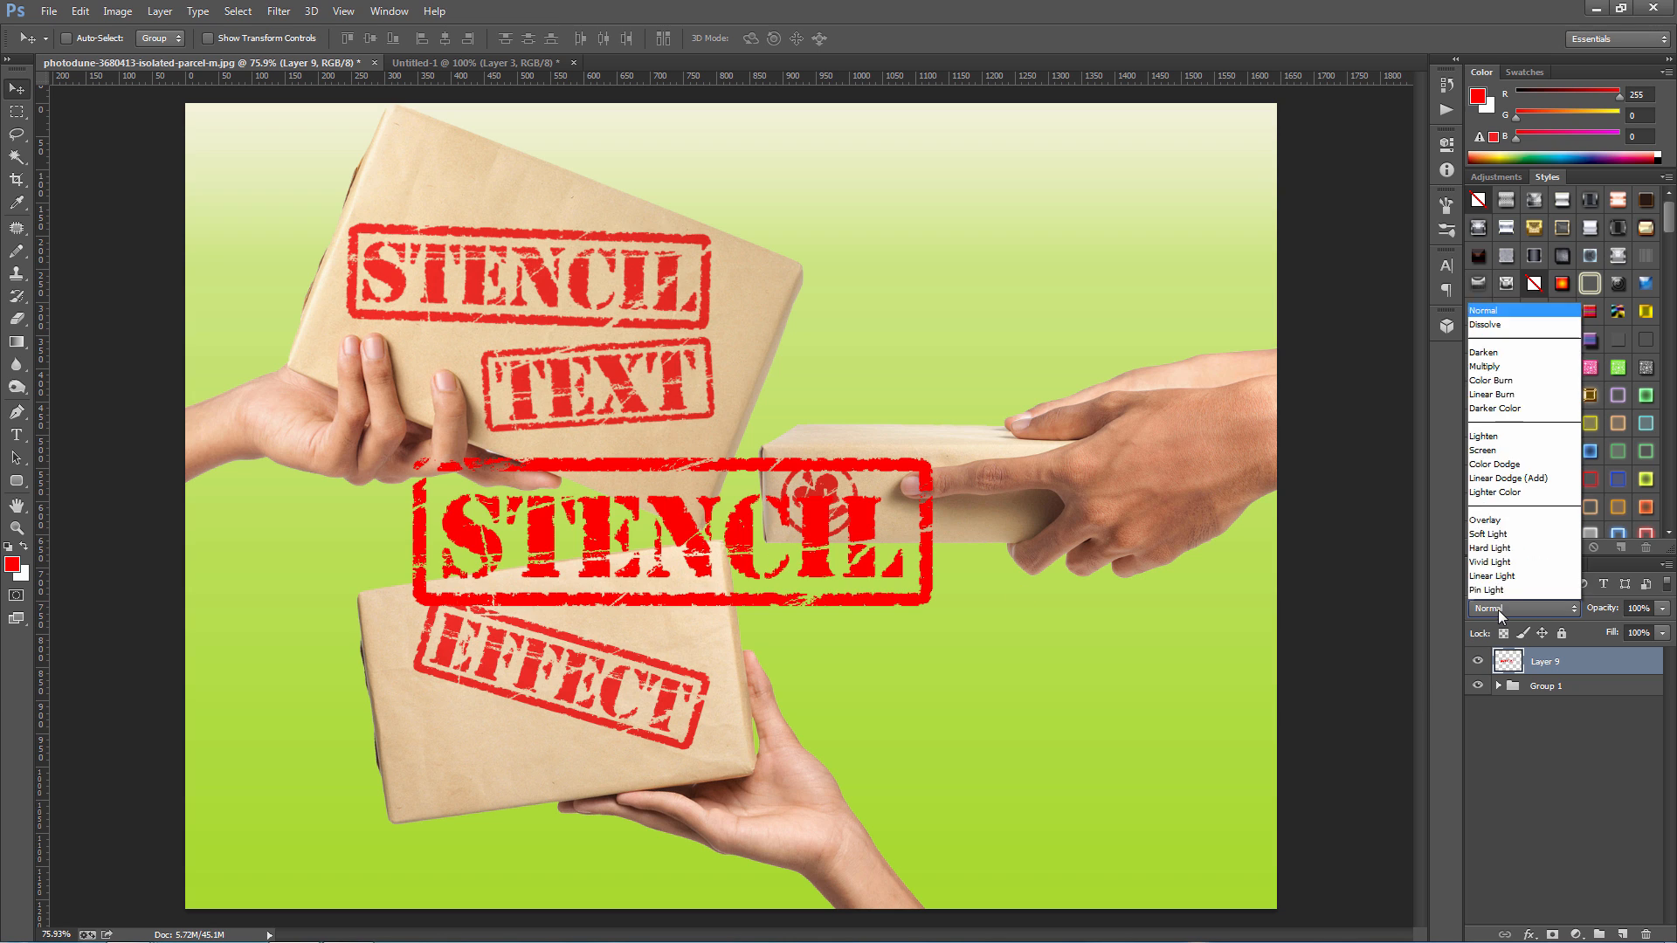
{"action": "left_click", "coordinate": [1506, 214]}
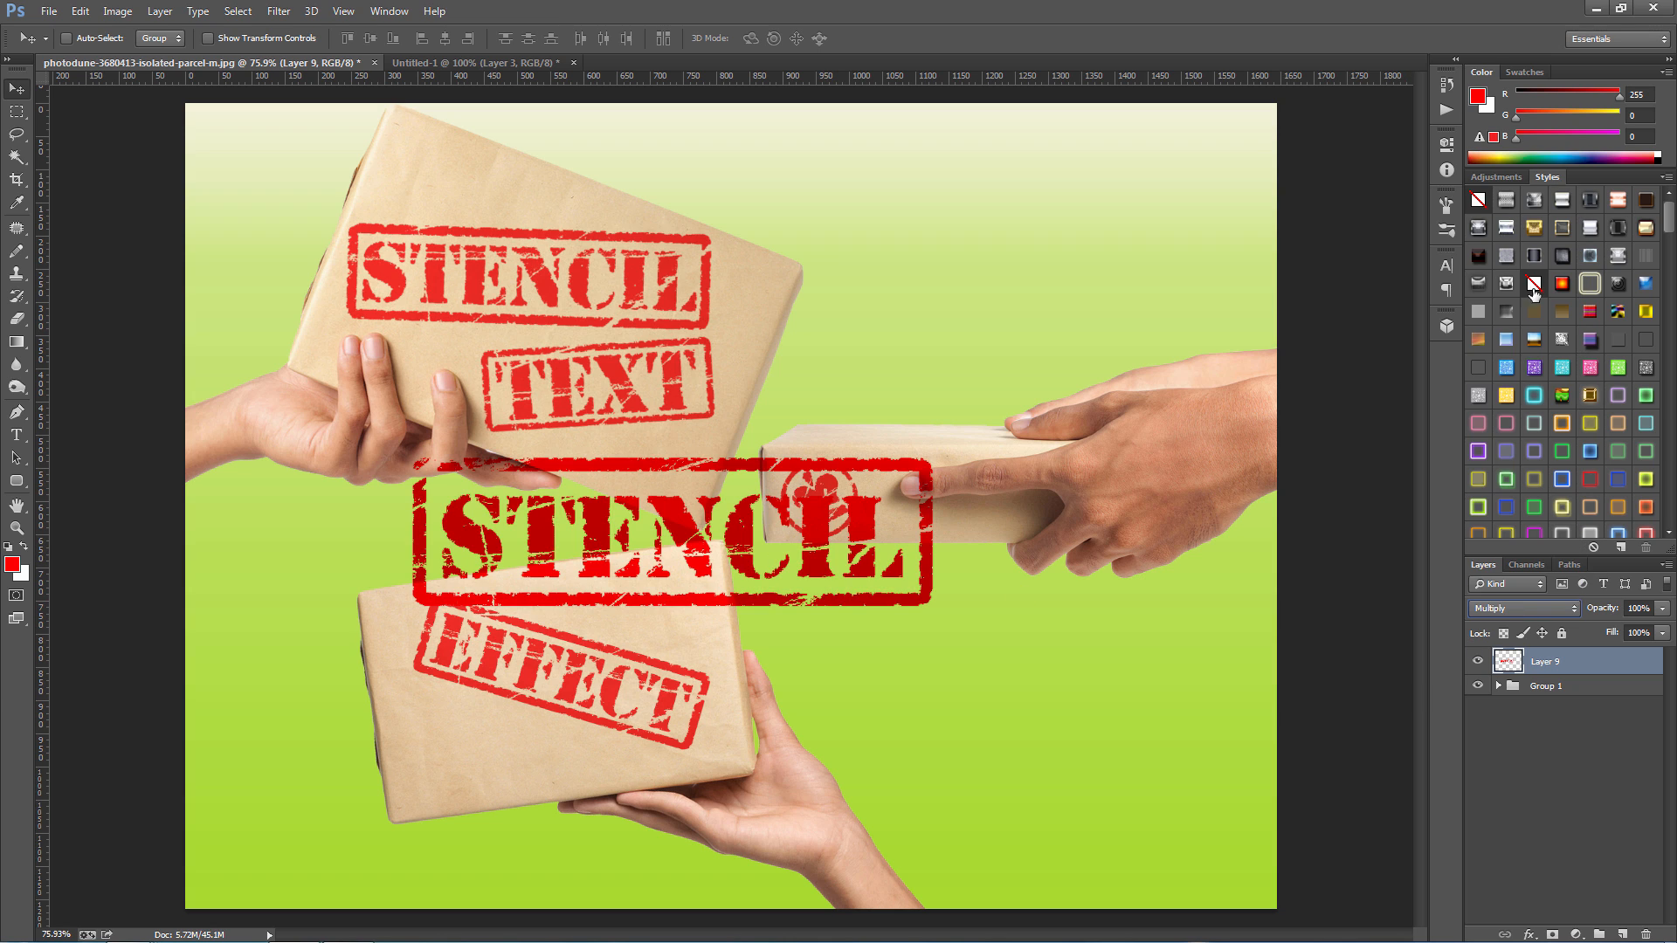
Step: Set the copied stamp layer's opacity to 79%
{"action": "left_click", "coordinate": [1662, 610]}
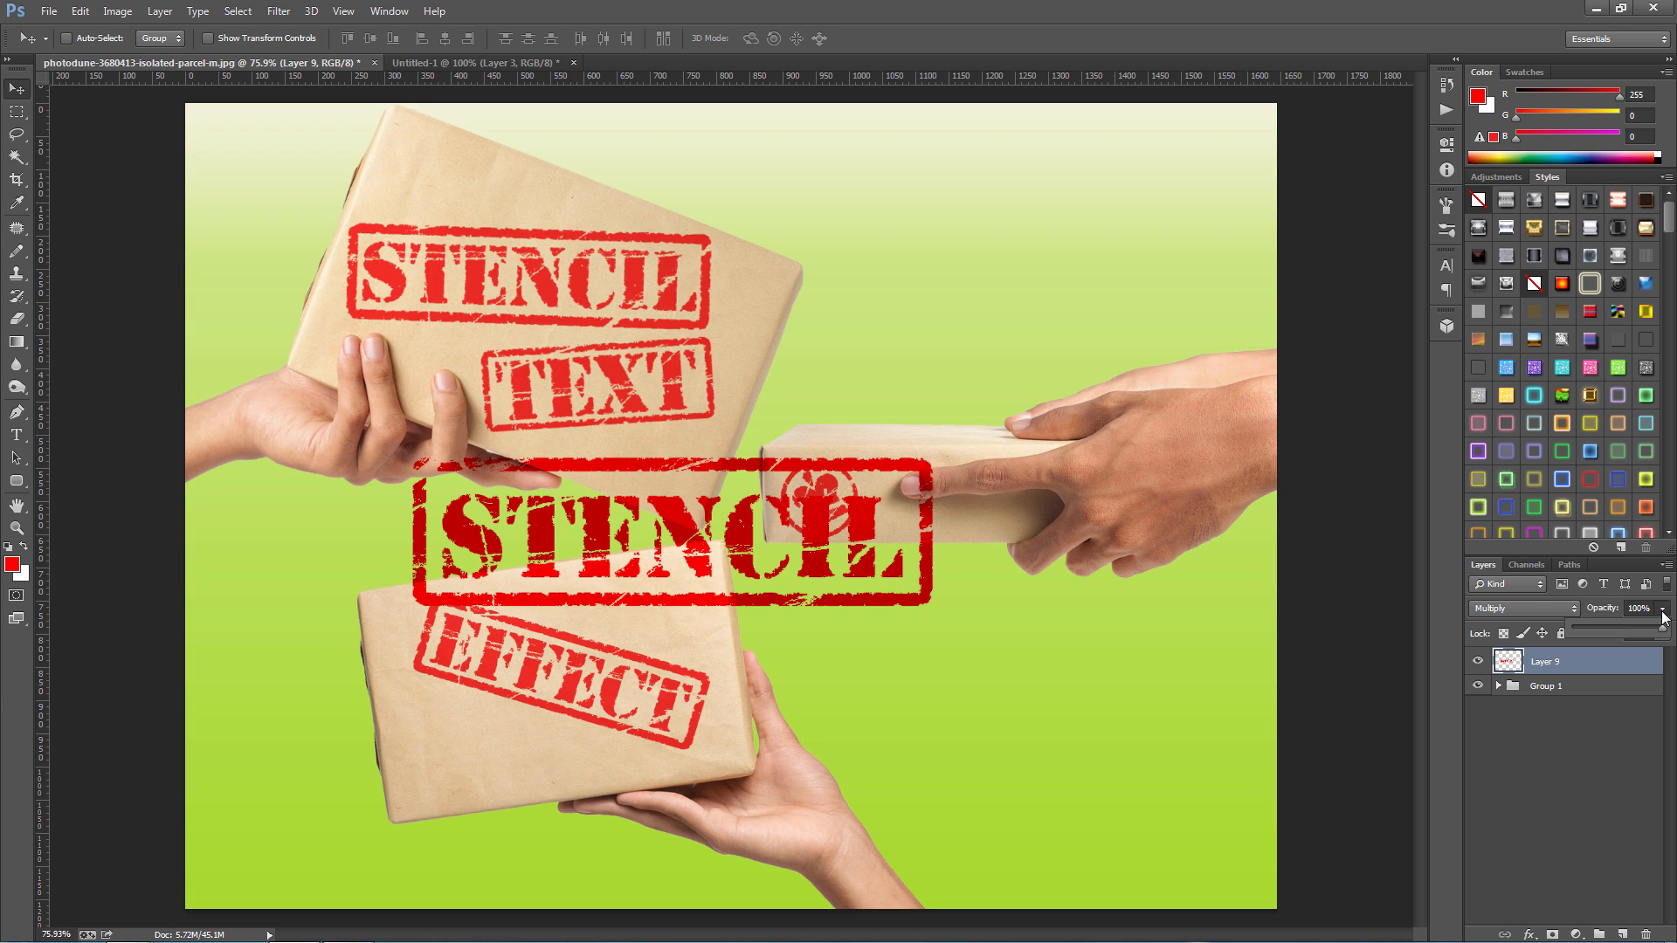
{"action": "left_click", "coordinate": [1639, 608]}
{"action": "type", "text": "79"}
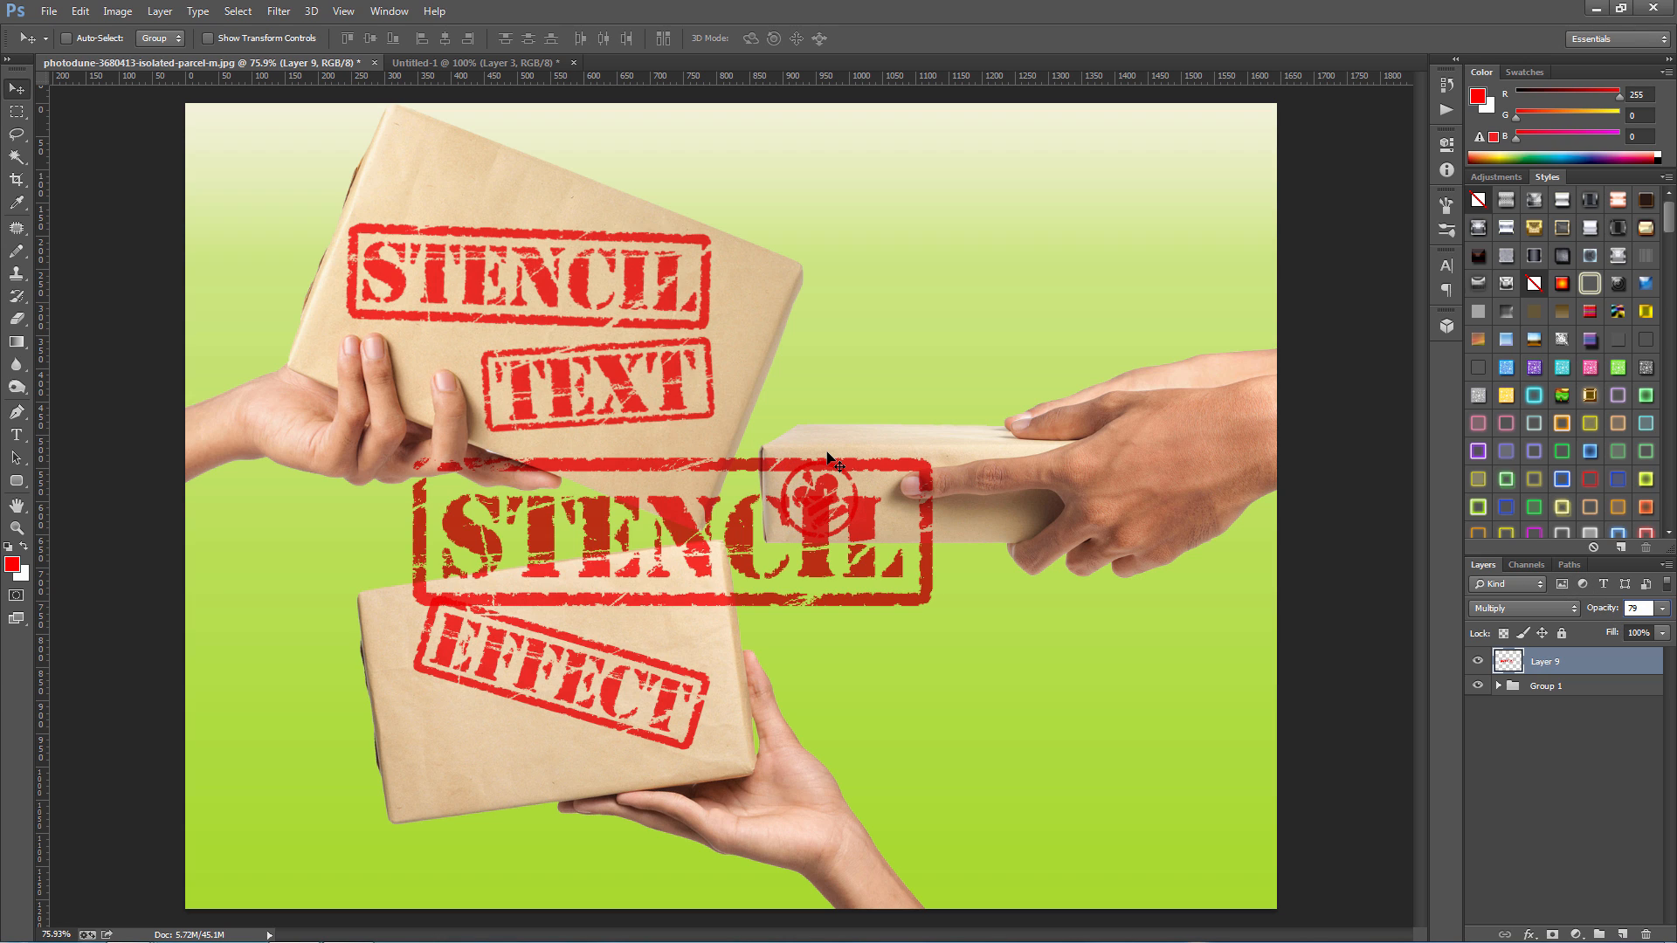
Step: Transform the copied STENCIL stamp to about 34% scale, rotated about 15.8°, placed beneath the EFFECT stamp on the lower parcel
{"action": "key", "text": "ctrl+t"}
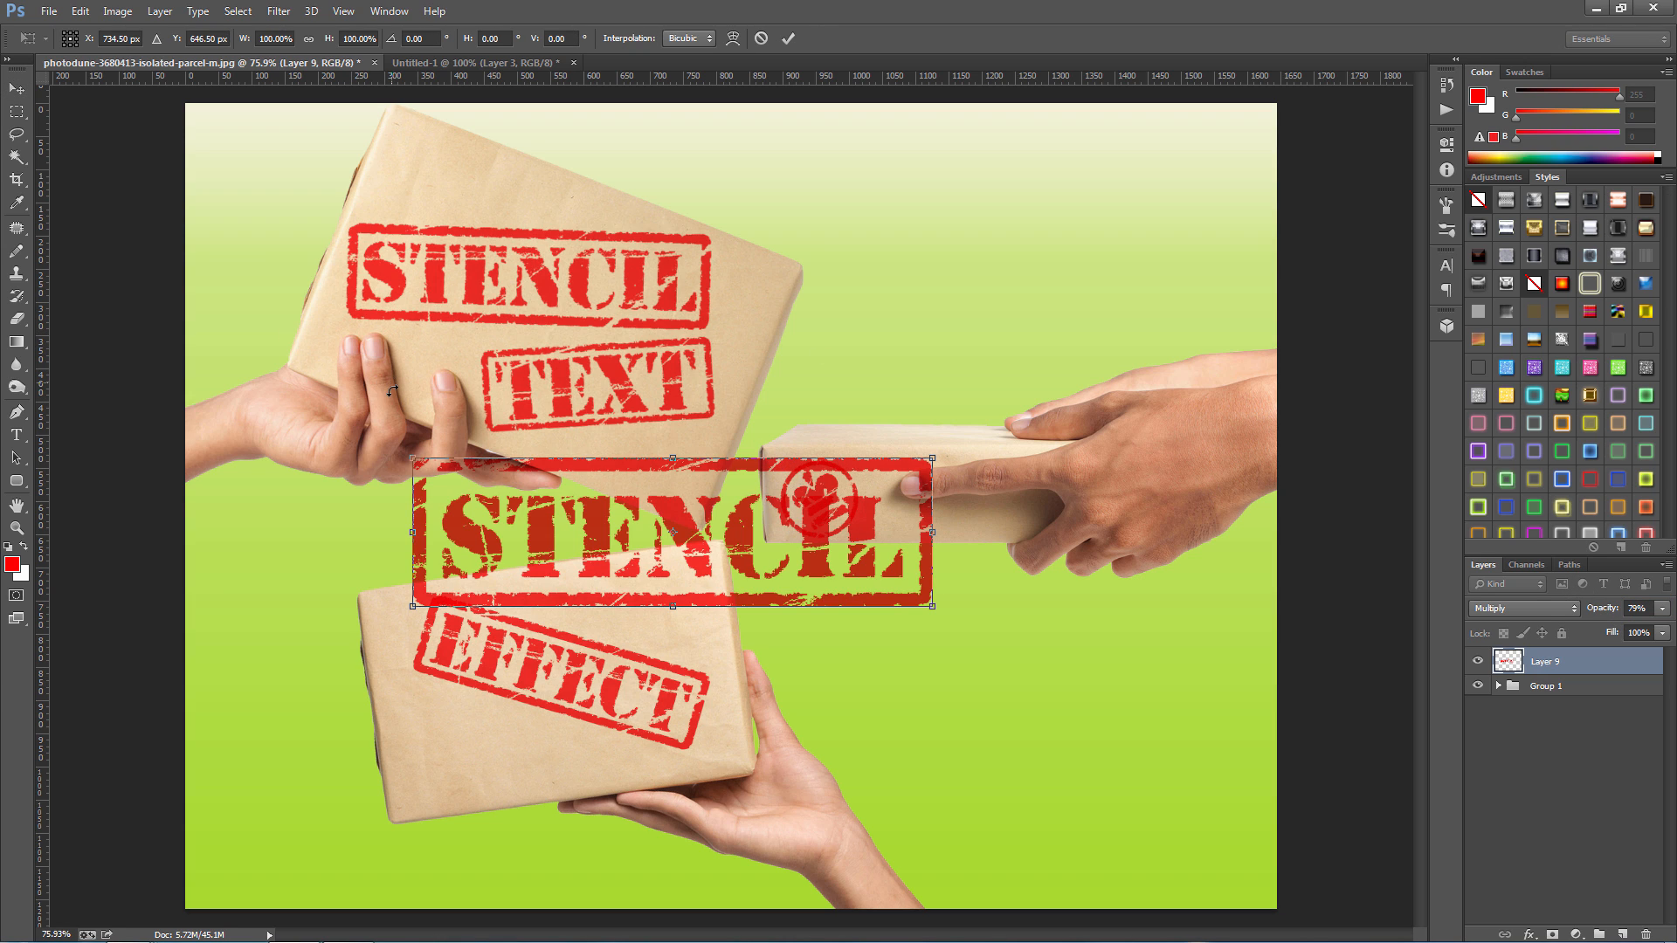
{"action": "left_click_drag", "start_coordinate": [415, 476], "coordinate": [466, 770]}
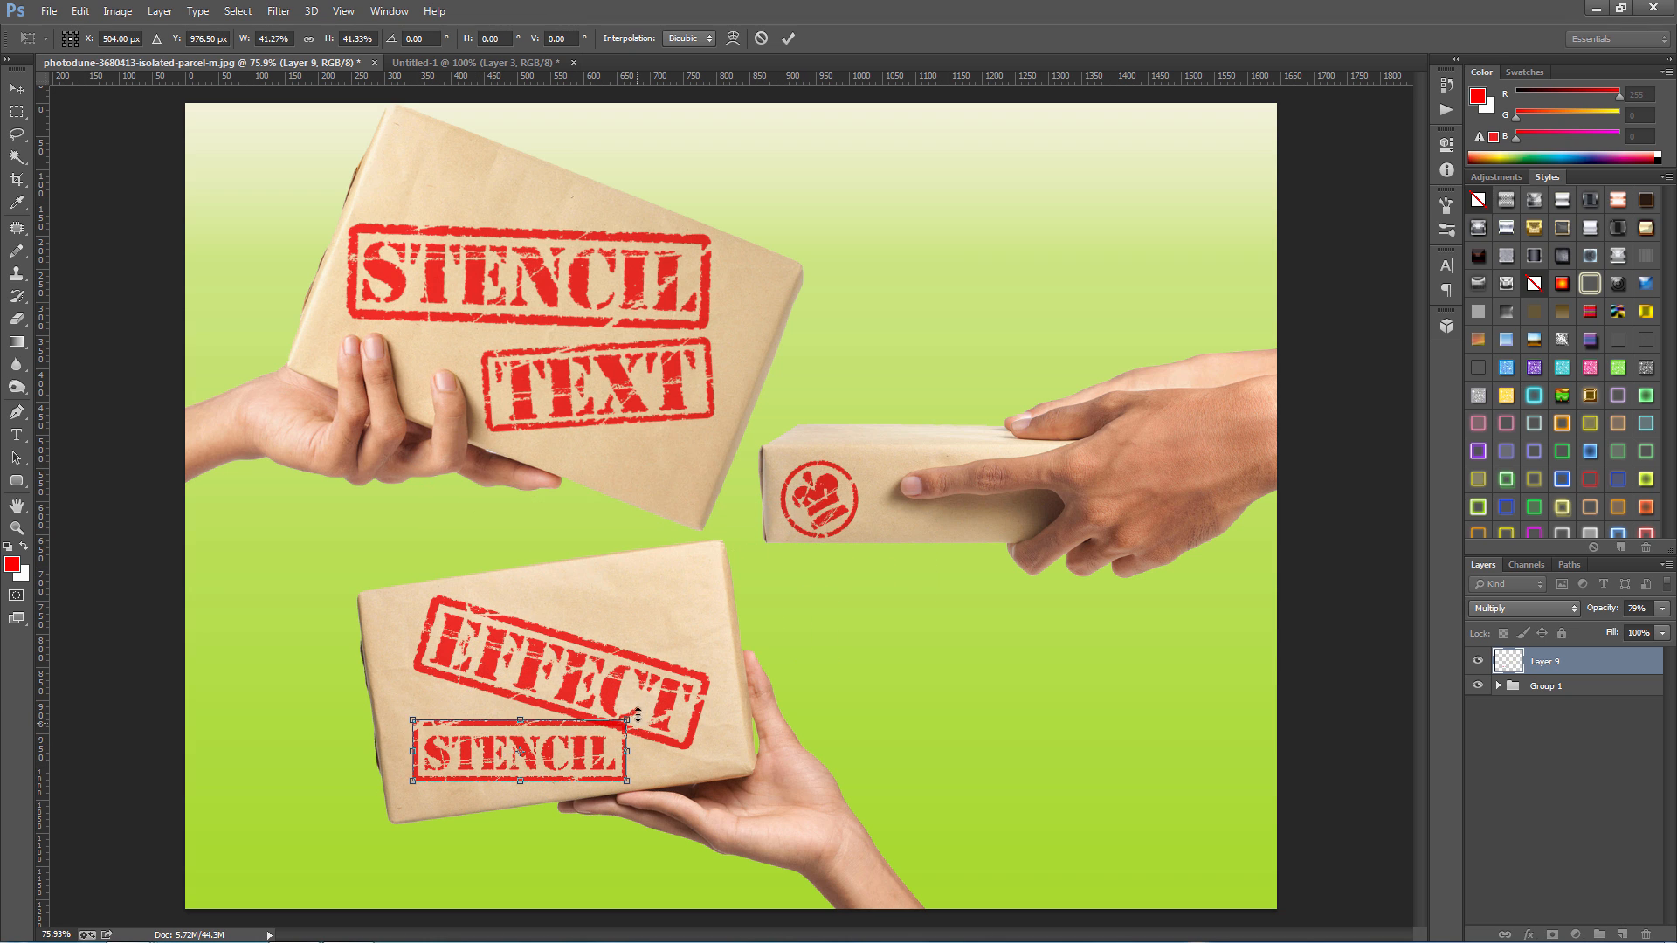
{"action": "left_click_drag", "start_coordinate": [644, 716], "coordinate": [653, 749]}
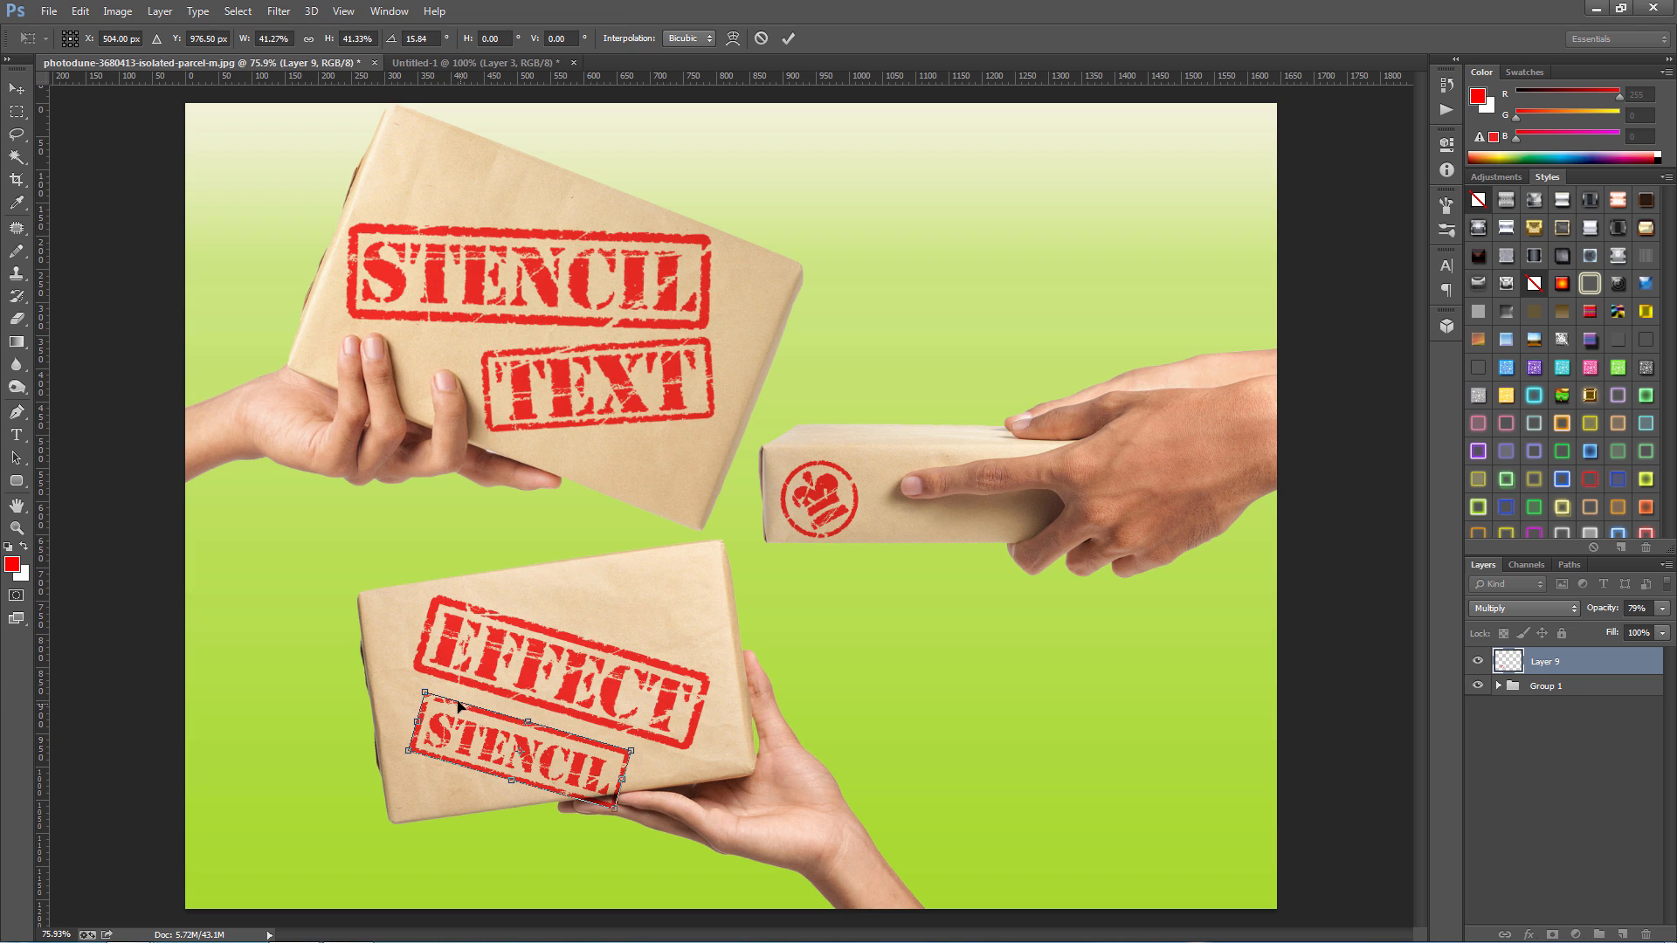
{"action": "left_click_drag", "start_coordinate": [427, 690], "coordinate": [477, 732]}
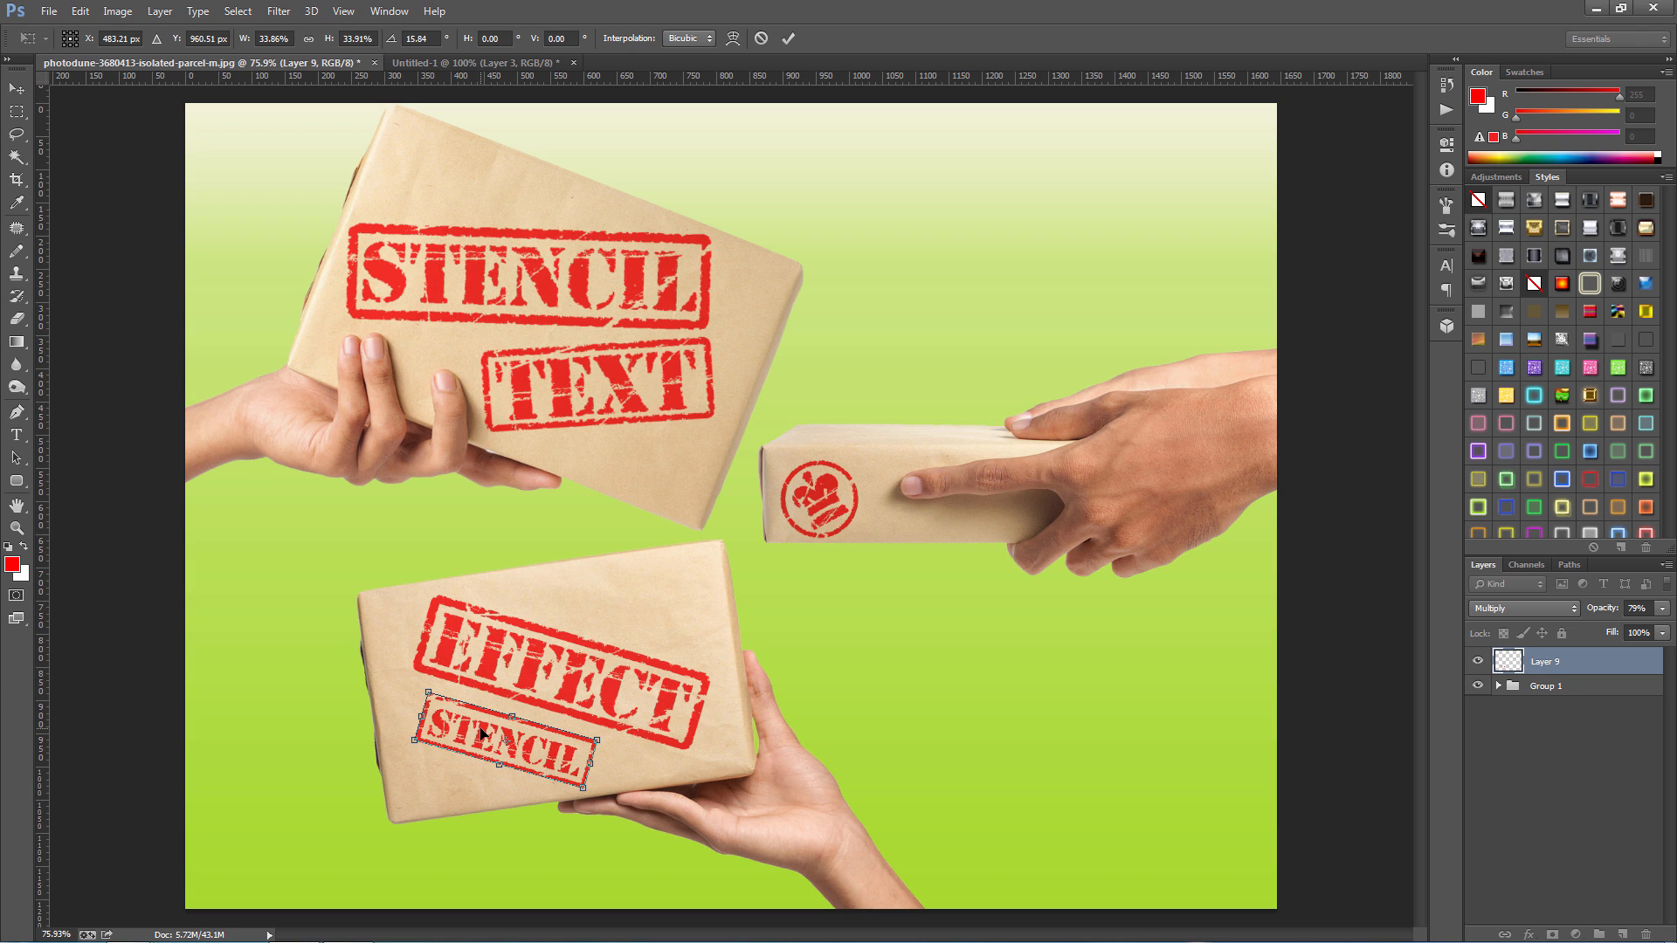
{"action": "left_click", "coordinate": [789, 38]}
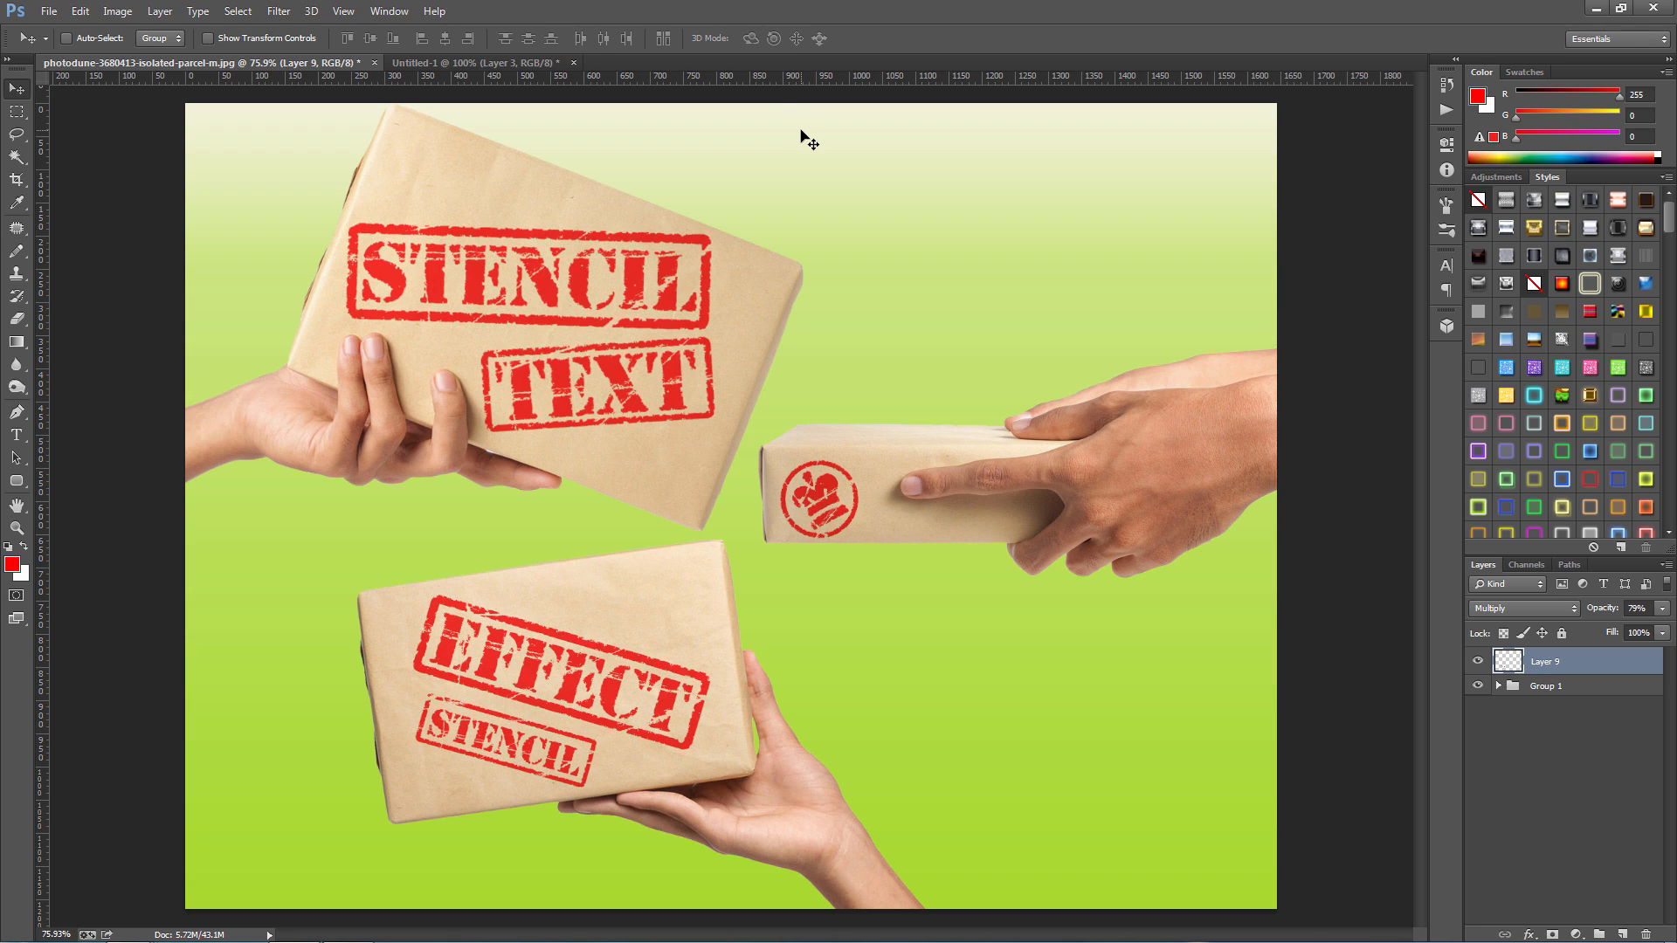